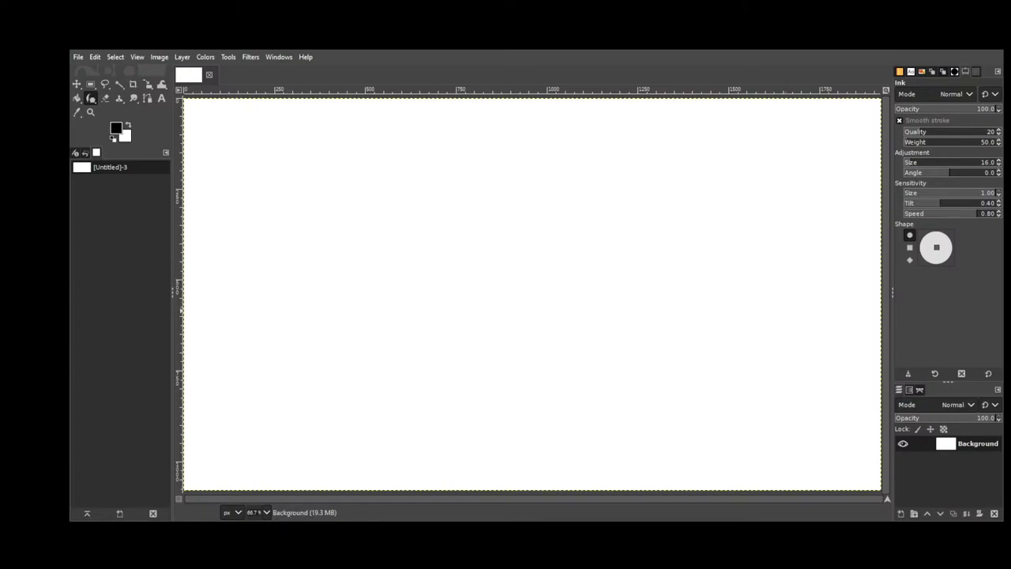
Narrow the program window from its right edge and activate the Ink tool
key("m")
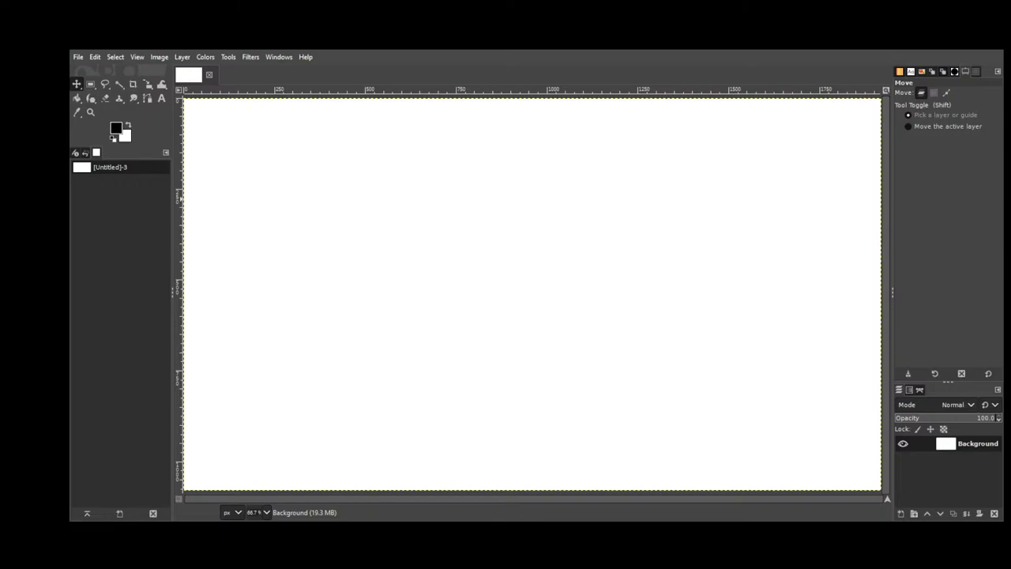
key("k")
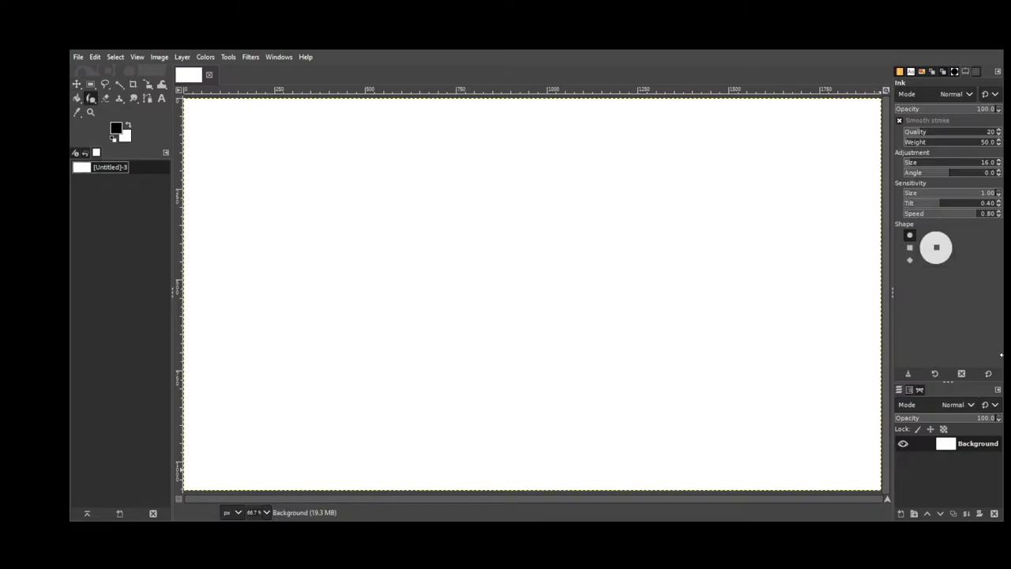
left_click_drag(1000, 355, 966, 354)
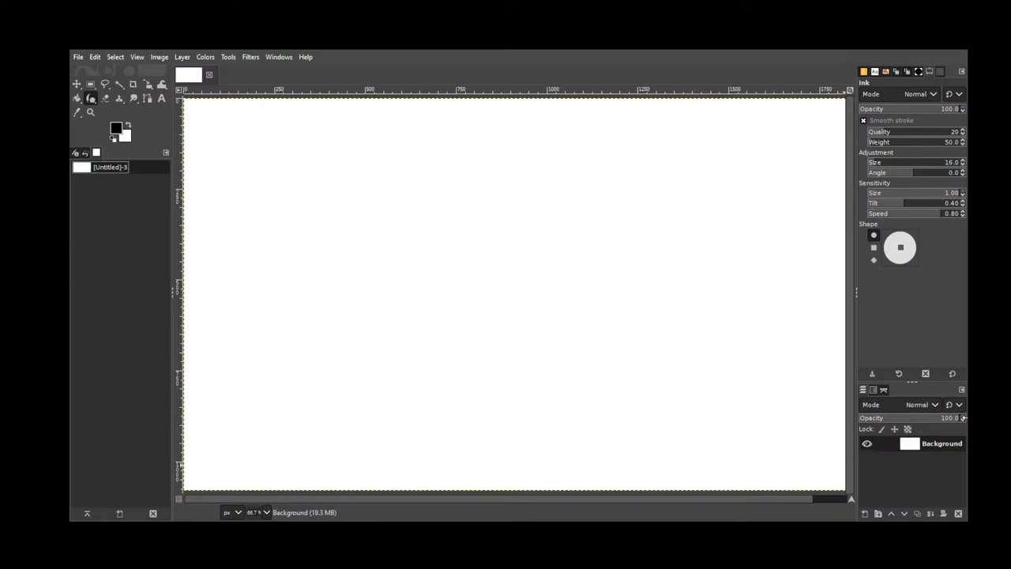
left_click_drag(963, 417, 937, 417)
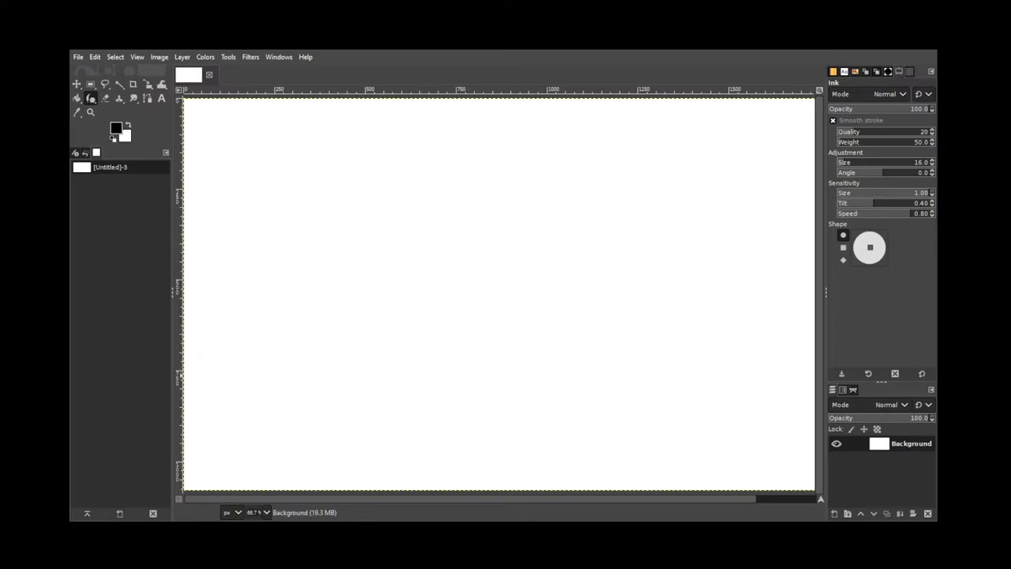
key("m")
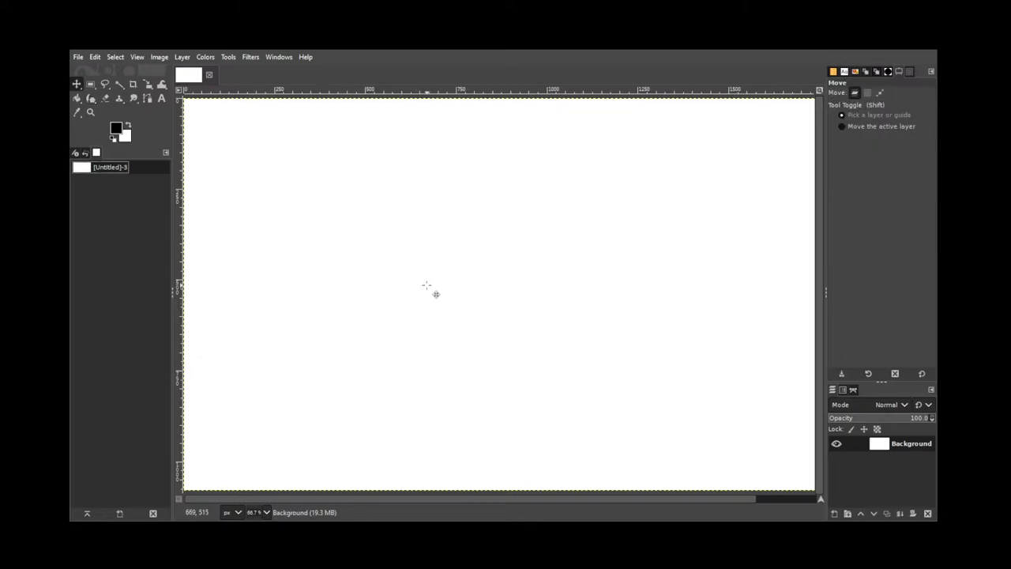
key("k")
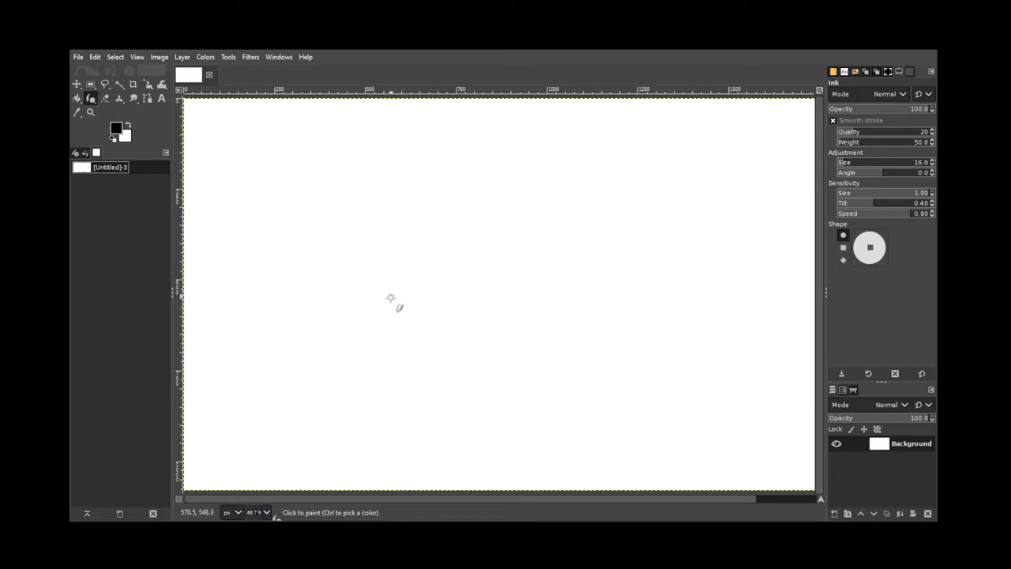
Try out curved ink strokes for a cartoon face's jaw in the upper-left area of the canvas
mouse_move(378, 314)
left_mouse_down()
mouse_move(413, 293)
mouse_move(356, 298)
left_mouse_up()
key("ctrl+z")
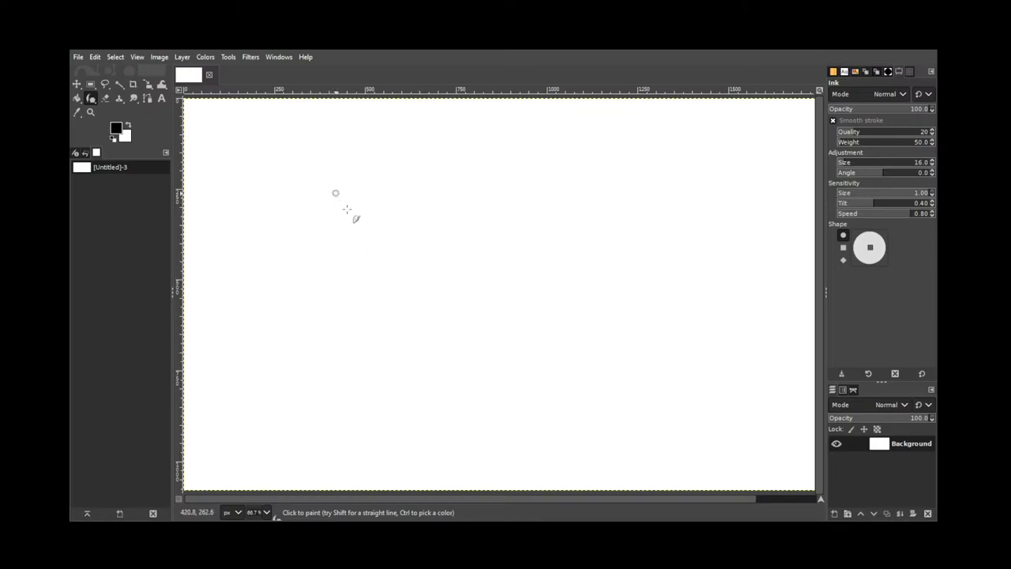
left_click_drag(338, 199, 341, 240)
key("ctrl+z")
mouse_move(332, 197)
left_mouse_down()
mouse_move(339, 225)
mouse_move(324, 246)
left_mouse_up()
key("ctrl+z")
left_click_drag(313, 189, 318, 241)
mouse_move(264, 223)
left_mouse_down()
mouse_move(310, 215)
mouse_move(276, 223)
mouse_move(313, 214)
left_mouse_up()
key("ctrl+z")
key("ctrl+z")
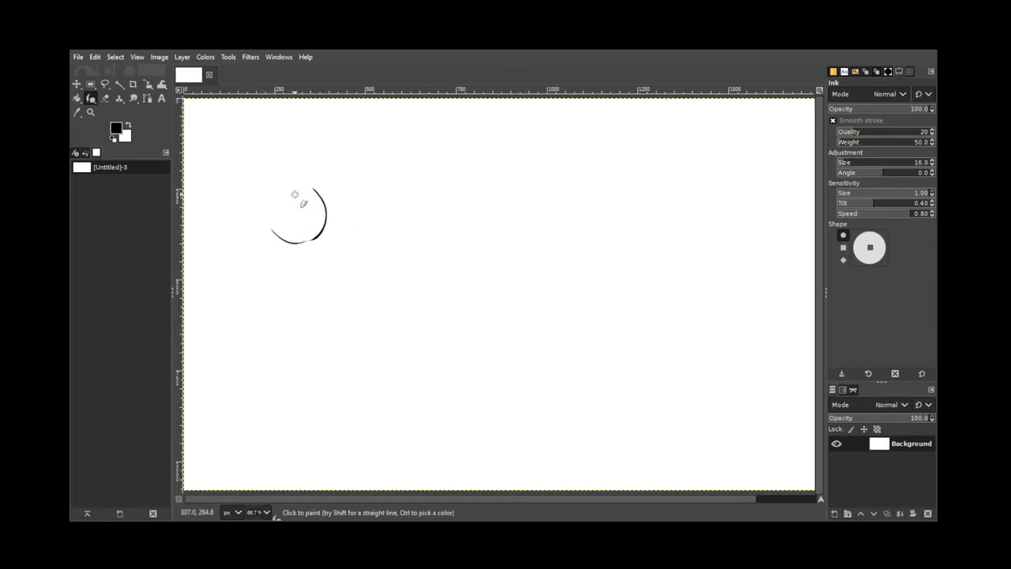
Try inking an ear, nose and open mouth for the trial face on the background
mouse_move(264, 193)
left_mouse_down()
mouse_move(258, 228)
mouse_move(260, 192)
mouse_move(250, 196)
mouse_move(256, 218)
mouse_move(250, 195)
mouse_move(249, 210)
mouse_move(263, 210)
mouse_move(263, 189)
mouse_move(252, 220)
mouse_move(266, 227)
mouse_move(265, 195)
mouse_move(243, 203)
mouse_move(272, 224)
left_mouse_up()
key("ctrl+z")
key("ctrl+z")
key("ctrl+z")
left_click_drag(297, 188, 306, 199)
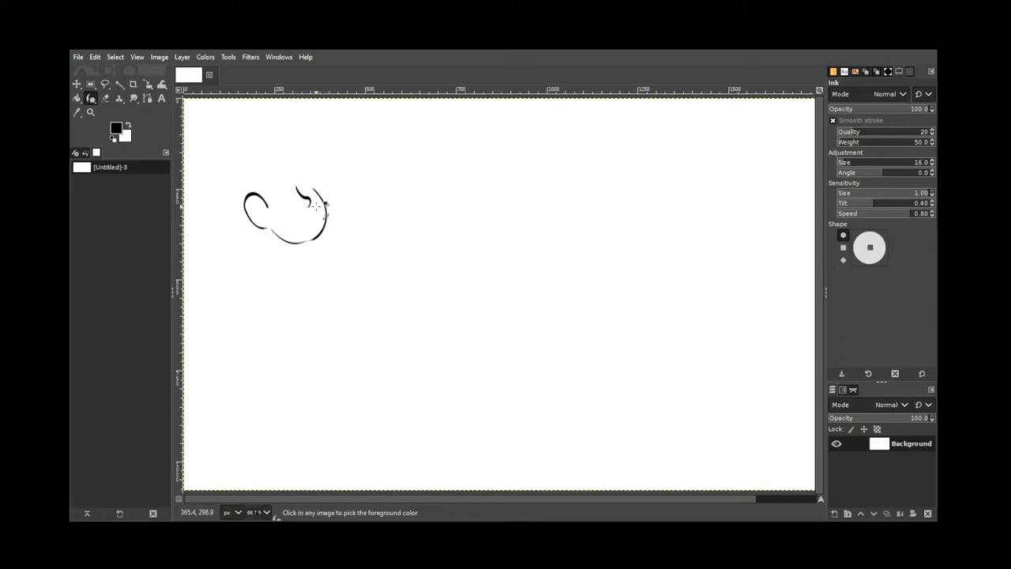
mouse_move(312, 207)
left_mouse_down()
mouse_move(281, 211)
mouse_move(293, 225)
mouse_move(308, 222)
mouse_move(320, 201)
mouse_move(283, 209)
mouse_move(313, 209)
left_mouse_up()
key("ctrl+z")
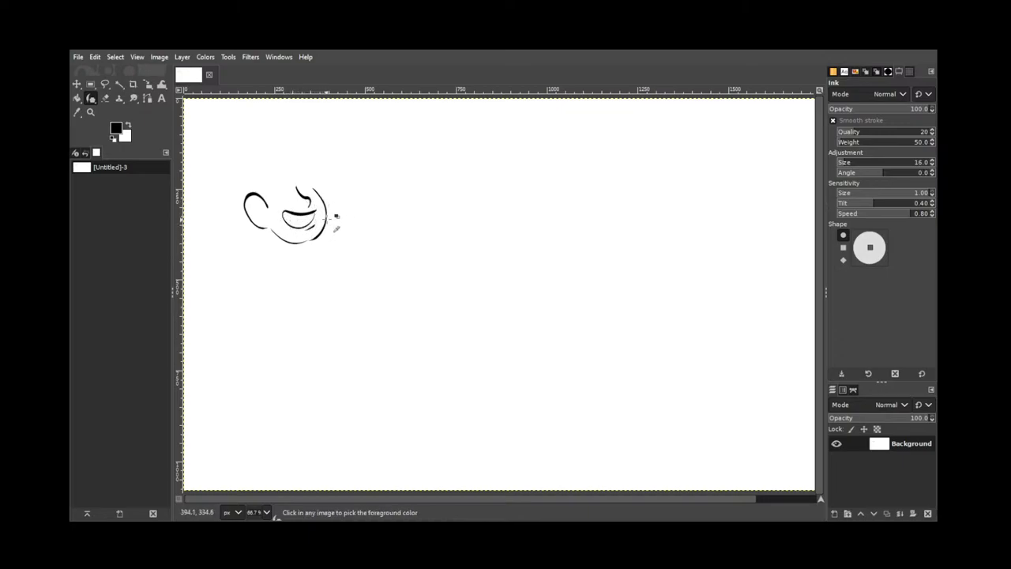
Erase the trial face's chin line, and undo all of the trial face's strokes
key("shift+e")
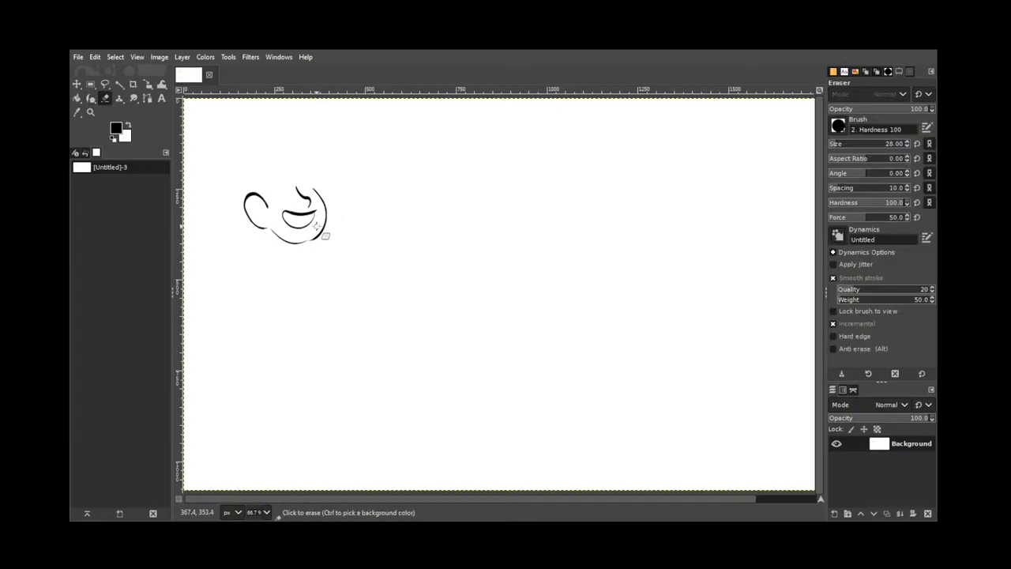
mouse_move(297, 242)
left_mouse_down()
mouse_move(267, 221)
mouse_move(286, 238)
left_mouse_up()
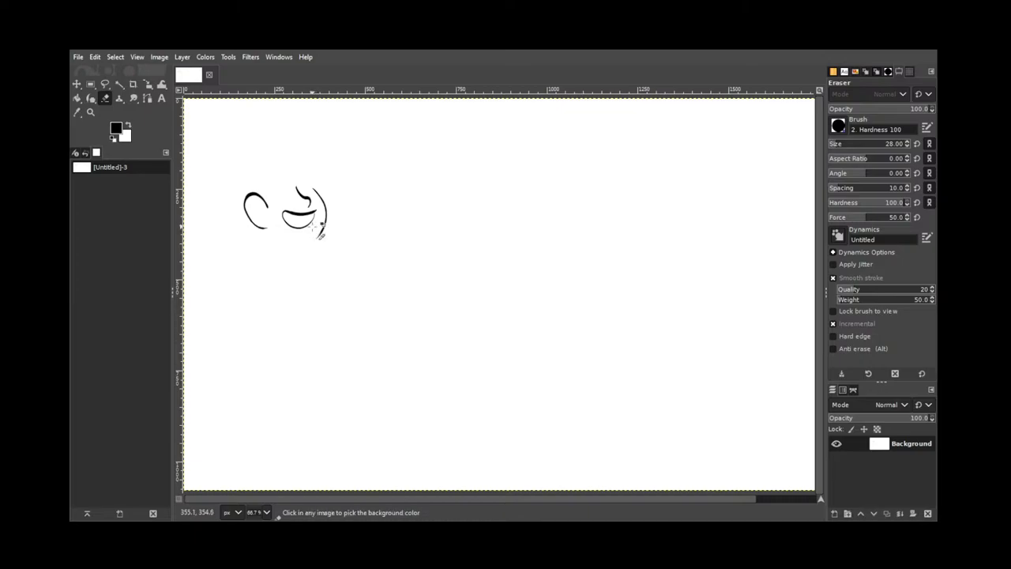
key("ctrl+z")
key("ctrl+z")
key("ctrl+z")
key("ctrl+z")
key("ctrl+z")
key("ctrl+z")
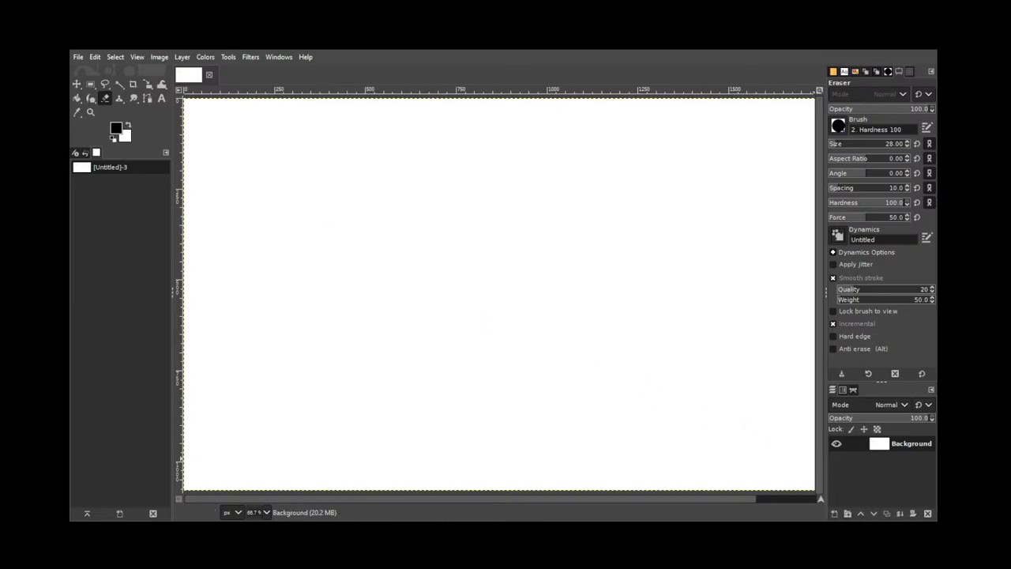
Add a new layer and ink the jaw curve of a cartoon boy's face in the canvas's upper-left area
key("Return")
key("k")
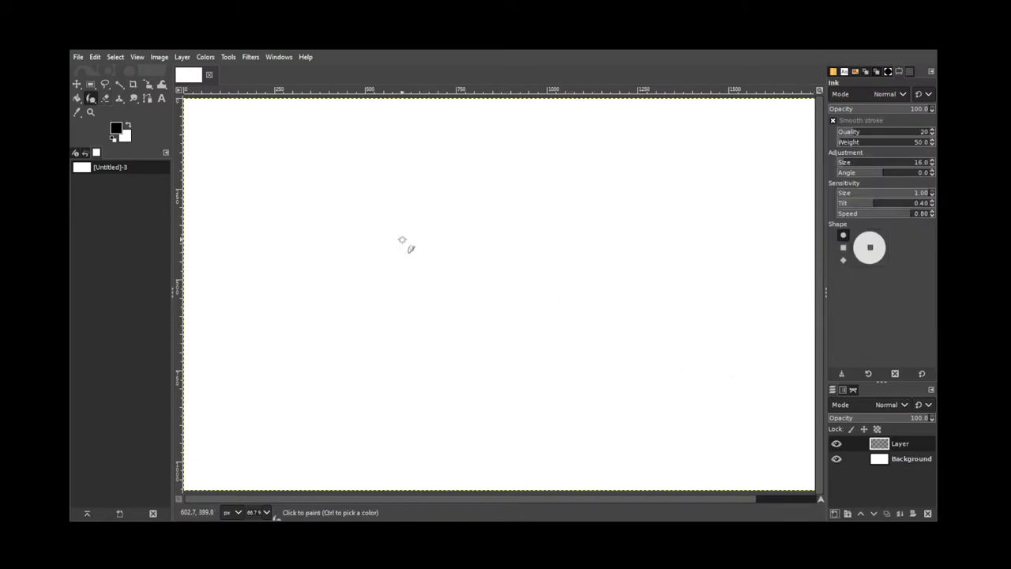
left_click_drag(355, 221, 359, 273)
key("ctrl+z")
left_click_drag(316, 184, 326, 210)
key("ctrl+z")
mouse_move(299, 177)
left_mouse_down()
mouse_move(321, 203)
mouse_move(307, 231)
left_mouse_up()
key("ctrl+z")
mouse_move(300, 187)
left_mouse_down()
mouse_move(308, 210)
mouse_move(297, 231)
mouse_move(274, 230)
left_mouse_up()
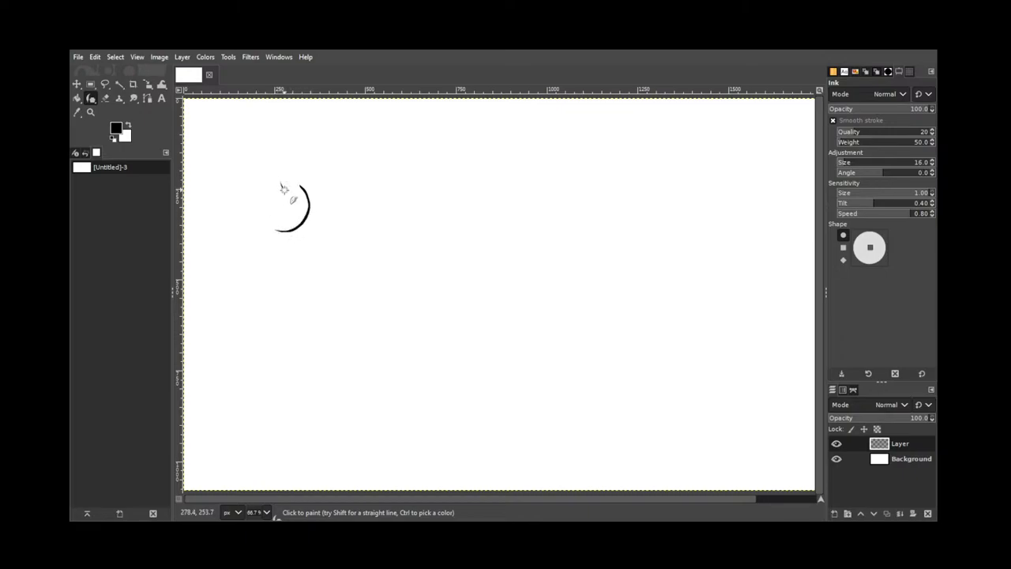
Ink the boy's nose, round glasses, eyebrows and the beginning of his fringe
left_click_drag(283, 188, 293, 202)
mouse_move(274, 192)
left_mouse_down()
mouse_move(307, 192)
mouse_move(275, 165)
mouse_move(247, 194)
mouse_move(250, 207)
mouse_move(261, 194)
mouse_move(247, 187)
mouse_move(262, 184)
mouse_move(251, 203)
mouse_move(260, 190)
mouse_move(248, 191)
mouse_move(298, 167)
mouse_move(273, 151)
left_mouse_up()
key("ctrl+z")
key("ctrl+z")
key("ctrl+z")
key("ctrl+z")
key("ctrl+z")
key("ctrl+z")
key("ctrl+z")
key("ctrl+z")
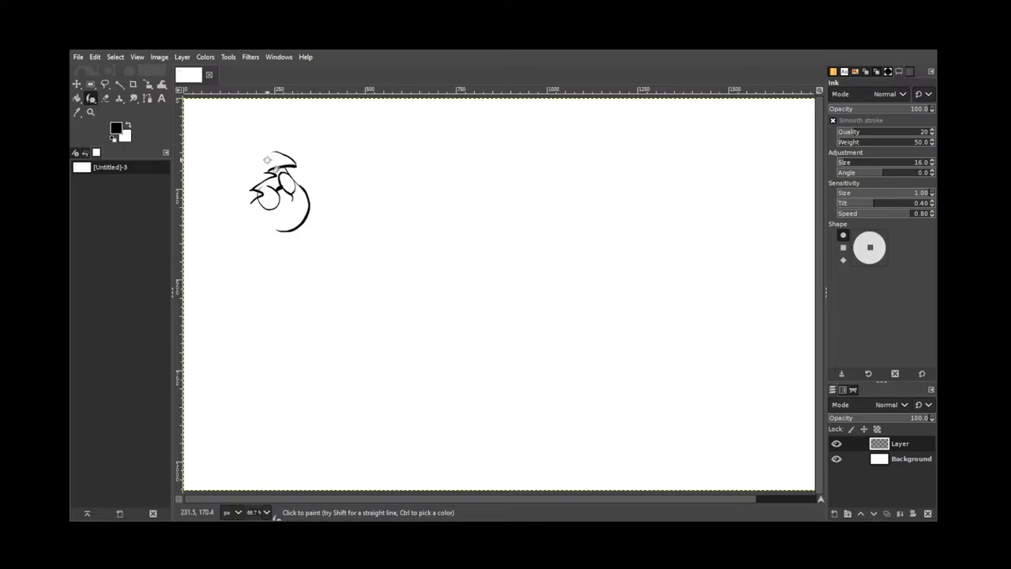
Ink the boy's spiky hair across the top and back of his head
left_click_drag(273, 151, 286, 156)
left_click_drag(279, 150, 235, 154)
key("ctrl+z")
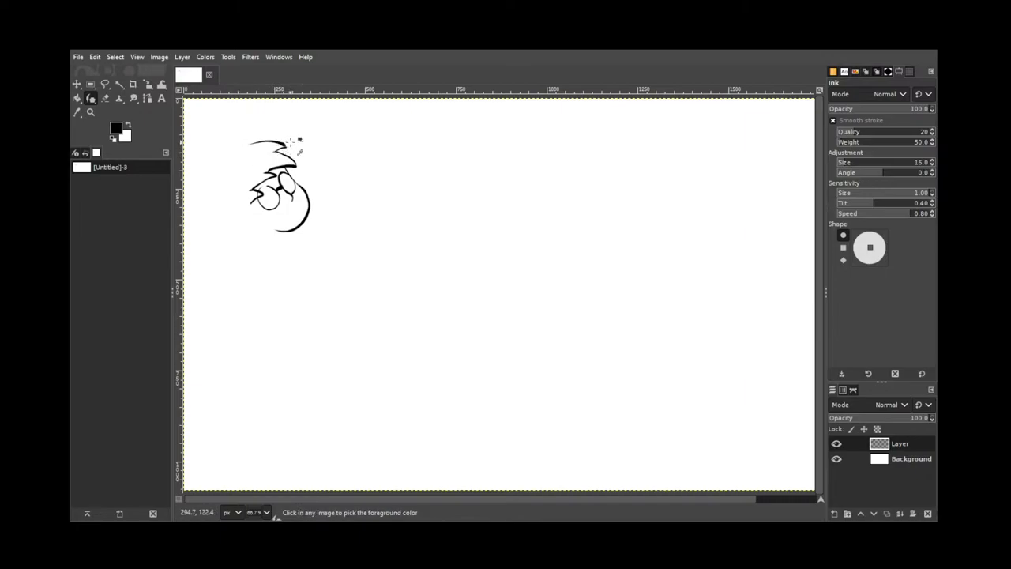
left_click_drag(291, 147, 241, 147)
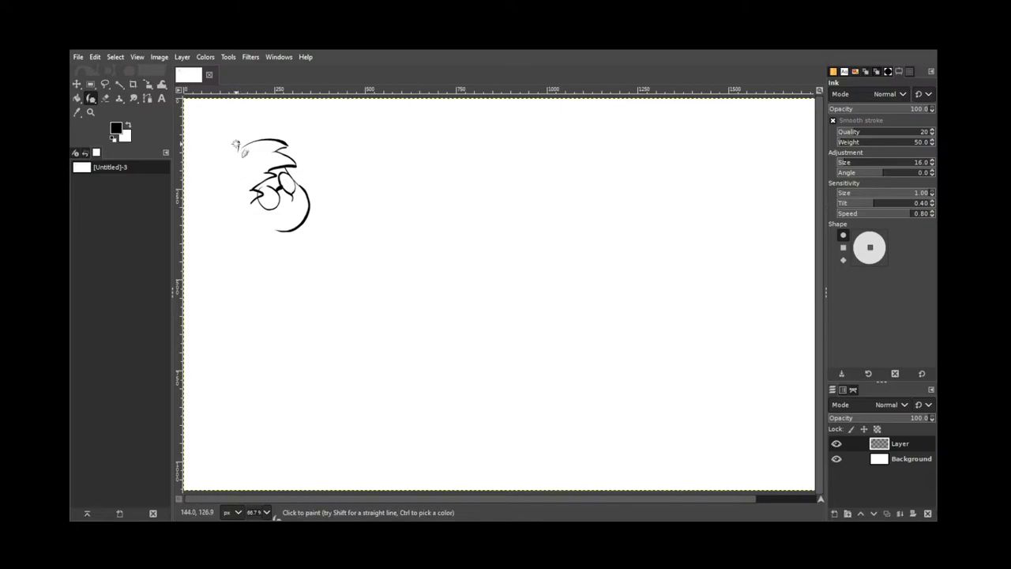
left_click_drag(238, 142, 230, 163)
mouse_move(225, 158)
left_mouse_down()
mouse_move(224, 183)
mouse_move(222, 163)
mouse_move(241, 221)
left_mouse_up()
key("ctrl+z")
key("ctrl+z")
Ink the boy's ear and extend the jaw line toward it
left_click_drag(452, 318, 449, 368)
key("ctrl+z")
mouse_move(237, 201)
left_mouse_down()
mouse_move(240, 227)
mouse_move(261, 231)
left_mouse_up()
key("ctrl+z")
mouse_move(235, 202)
left_mouse_down()
mouse_move(285, 225)
mouse_move(261, 220)
mouse_move(289, 229)
left_mouse_up()
key("ctrl+z")
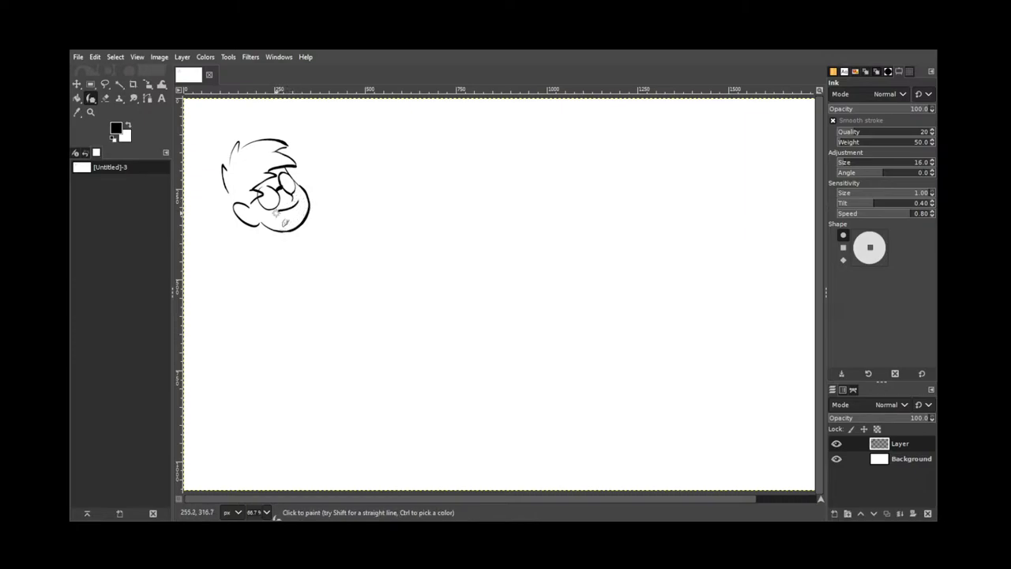
Try a small curved mouth on the boy's face and erase it
mouse_move(276, 213)
left_mouse_down()
mouse_move(289, 220)
mouse_move(298, 201)
left_mouse_up()
key("ctrl+z")
key("shift+e")
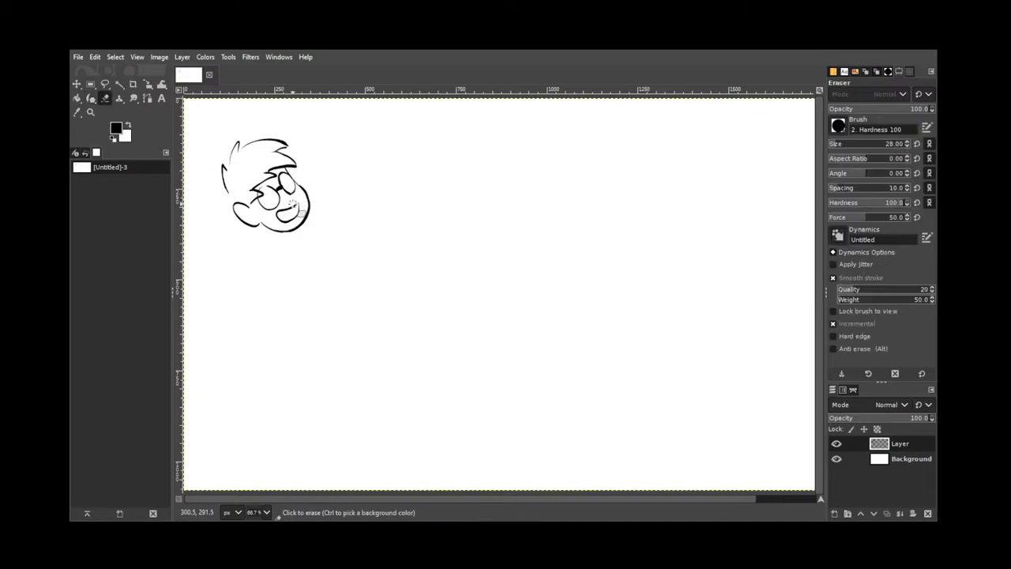
left_click(294, 210)
left_click_drag(285, 224, 281, 213)
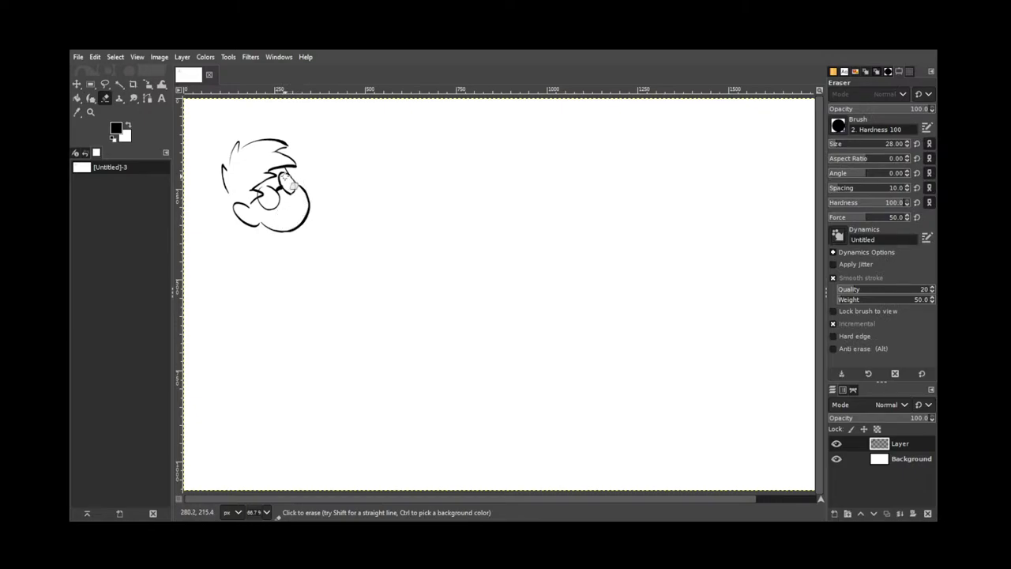
Ink an open, toothy, black-filled mouth on the boy's face and add pupils behind his glasses
key("k")
left_click_drag(298, 194, 286, 203)
key("ctrl+z")
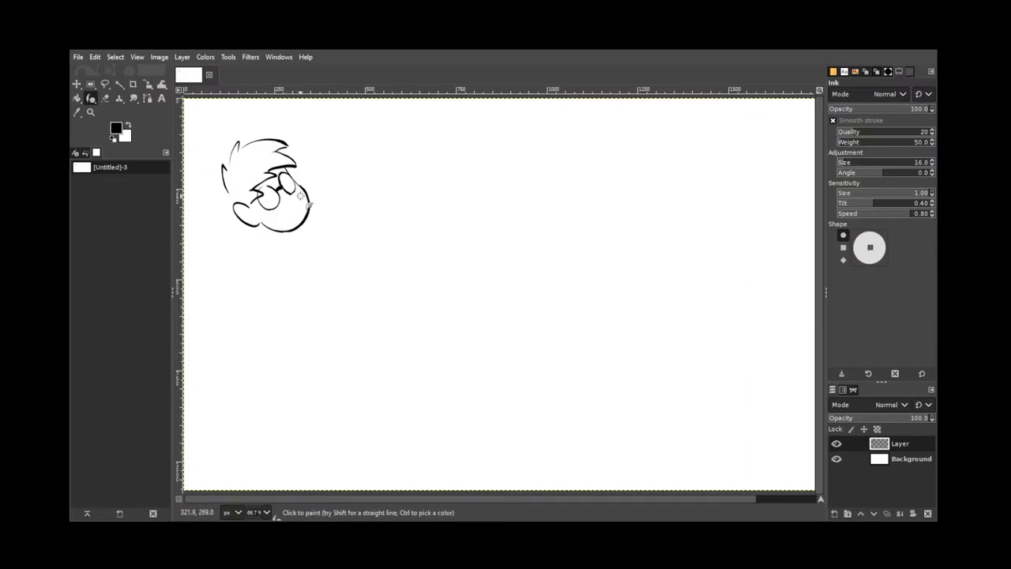
mouse_move(278, 206)
left_mouse_down()
mouse_move(273, 223)
mouse_move(293, 237)
mouse_move(303, 218)
left_mouse_up()
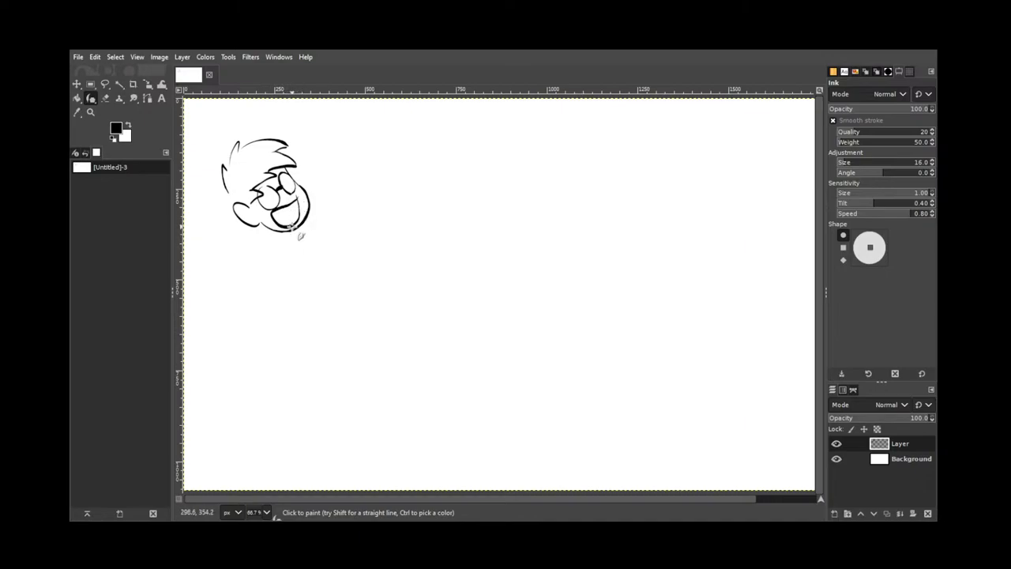
key("ctrl+z")
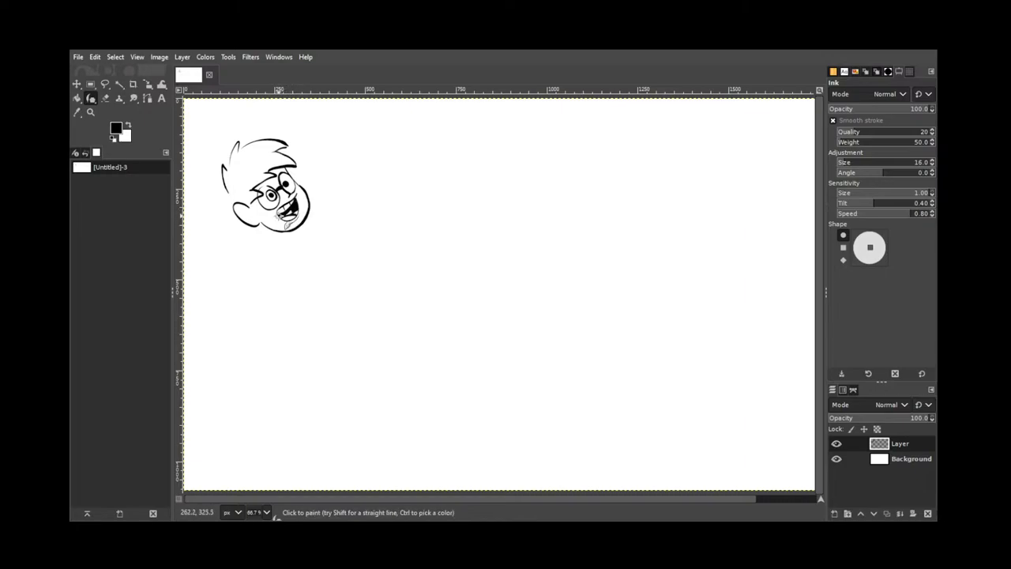
key("ctrl+z")
Erase the boy's ear and redraw it so that it meets the jaw line
key("shift+e")
mouse_move(243, 205)
left_mouse_down()
mouse_move(238, 218)
mouse_move(255, 228)
mouse_move(253, 220)
left_mouse_up()
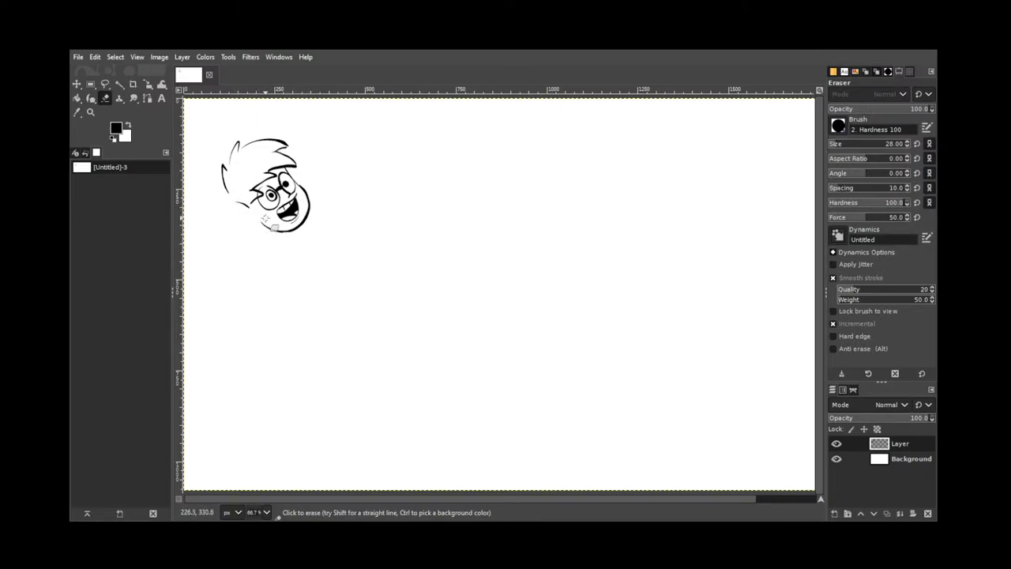
key("k")
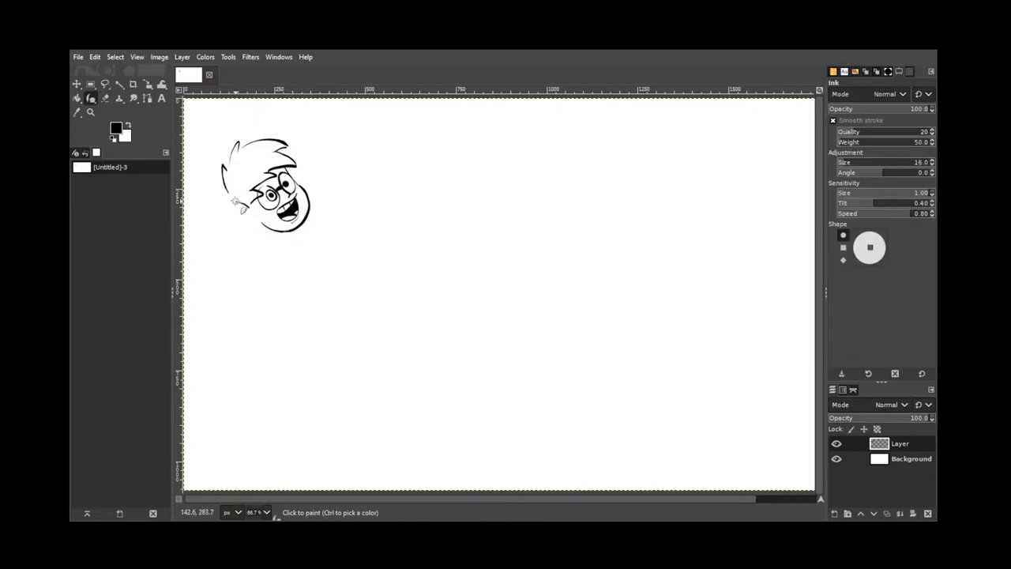
mouse_move(234, 200)
left_mouse_down()
mouse_move(237, 220)
mouse_move(274, 232)
left_mouse_up()
key("ctrl+z")
key("ctrl+z")
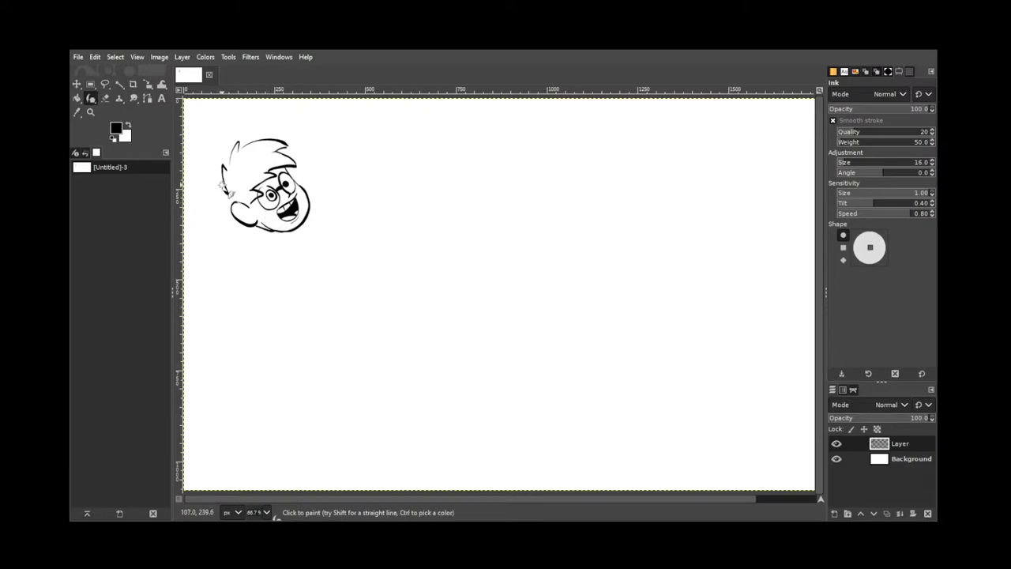
Join the boy's back hair to the ear and ink the neck and front collar below his chin
mouse_move(223, 190)
left_mouse_down()
mouse_move(236, 158)
mouse_move(225, 167)
mouse_move(240, 139)
left_mouse_up()
key("ctrl+z")
left_click_drag(267, 231, 274, 236)
left_click_drag(282, 237, 284, 255)
key("ctrl+z")
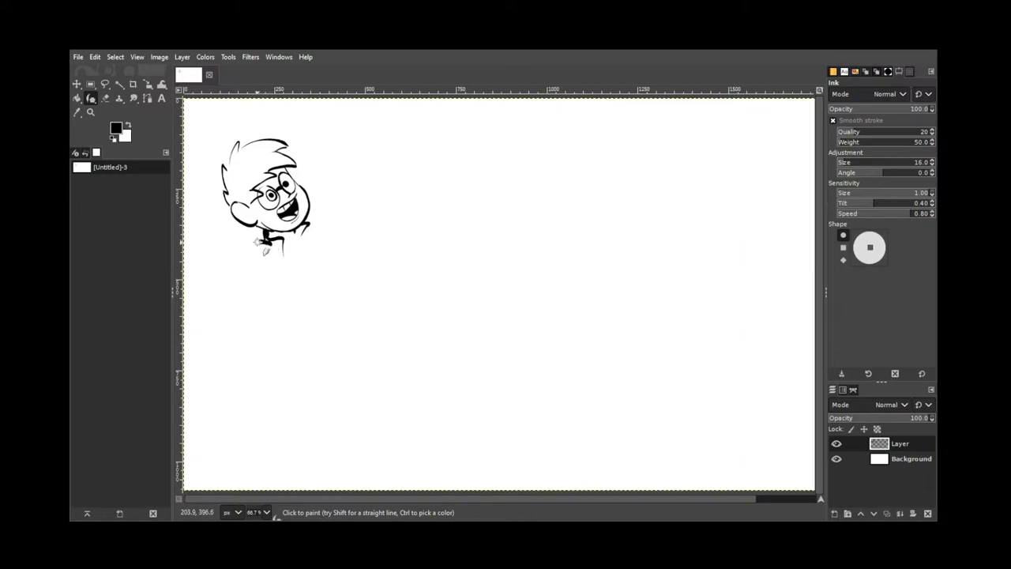
Ink the outer collar edges and shoulder lines on both sides of the boy's neck
left_click_drag(266, 241, 257, 257)
mouse_move(303, 233)
left_mouse_down()
mouse_move(320, 246)
mouse_move(299, 257)
left_mouse_up()
key("ctrl+z")
key("ctrl+z")
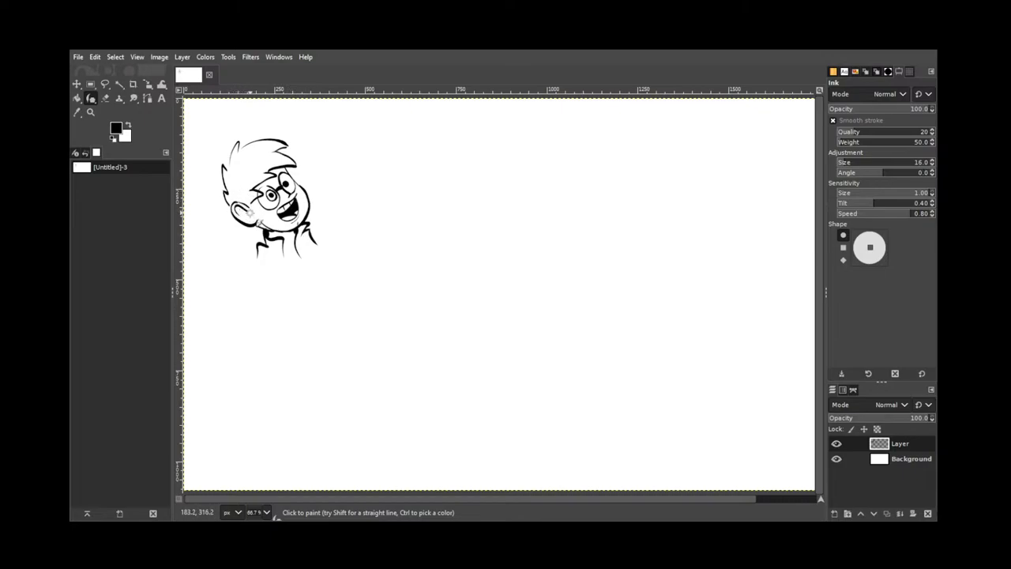
Add inner ear detail and ink the long shirt-front lines below the boy's collar
left_click_drag(238, 215, 249, 218)
left_click_drag(294, 246, 318, 281)
key("ctrl+z")
mouse_move(294, 240)
left_mouse_down()
mouse_move(315, 261)
mouse_move(288, 261)
mouse_move(289, 247)
mouse_move(290, 278)
left_mouse_up()
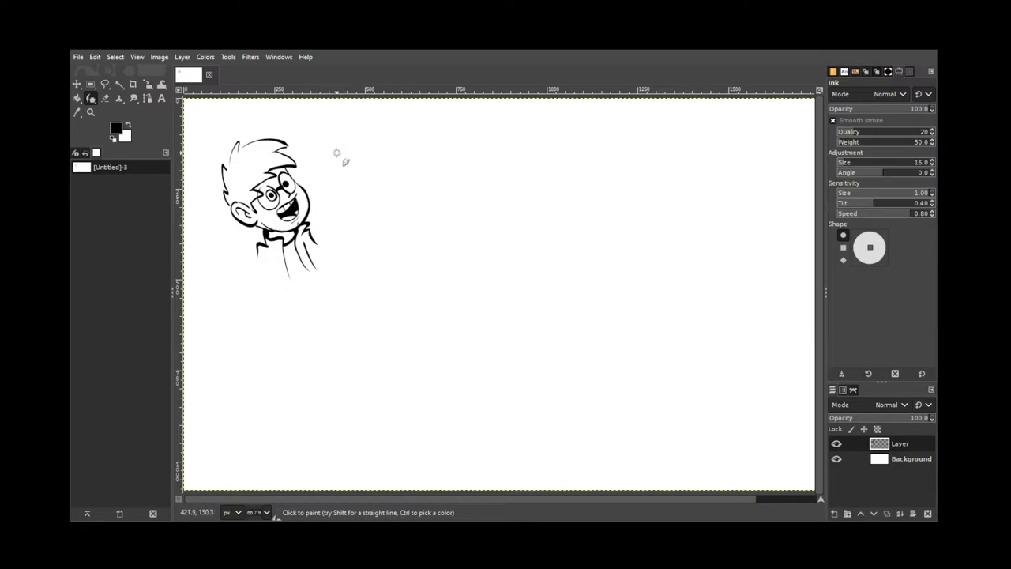
Try the first facial strokes of a second character beside the boy
left_click_drag(345, 150, 346, 215)
key("ctrl+z")
mouse_move(360, 135)
left_mouse_down()
mouse_move(361, 190)
mouse_move(350, 171)
mouse_move(383, 170)
mouse_move(390, 191)
mouse_move(376, 180)
mouse_move(386, 179)
mouse_move(369, 142)
mouse_move(377, 147)
mouse_move(368, 148)
left_mouse_up()
key("ctrl+z")
key("ctrl+z")
key("ctrl+z")
key("ctrl+z")
key("ctrl+z")
key("ctrl+z")
key("ctrl+z")
key("ctrl+z")
key("ctrl+z")
key("ctrl+z")
Ink the second character's nose lines and a narrow, heavy-lidded eye beside the boy
left_click_drag(386, 203, 389, 161)
key("ctrl+z")
left_click_drag(385, 180, 384, 203)
key("ctrl+z")
mouse_move(384, 201)
left_mouse_down()
mouse_move(394, 160)
mouse_move(376, 158)
mouse_move(417, 152)
left_mouse_up()
key("ctrl+z")
key("ctrl+z")
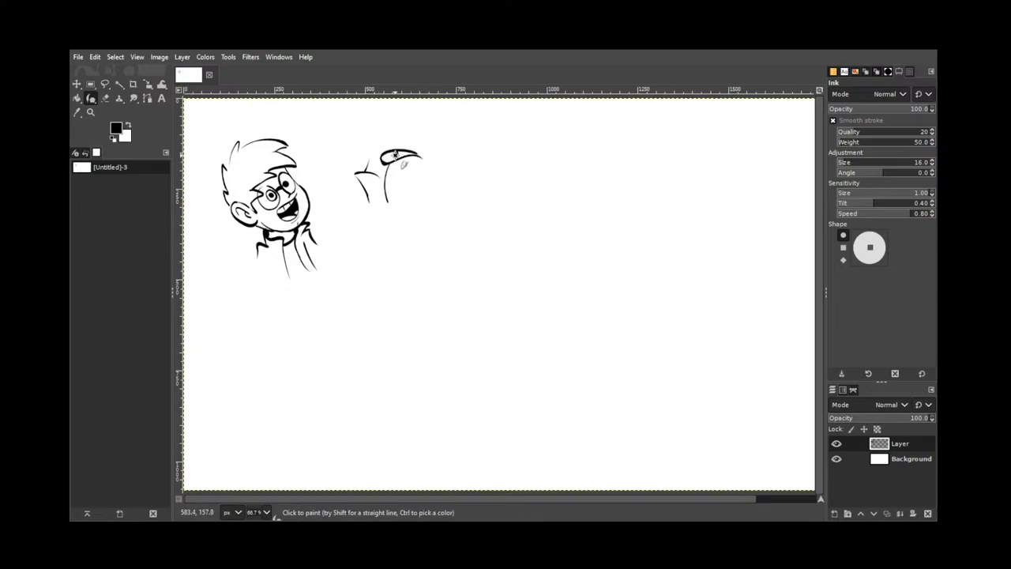
Ink the second character's smaller far eye with an angry brow stroke above it
left_click_drag(377, 154, 359, 146)
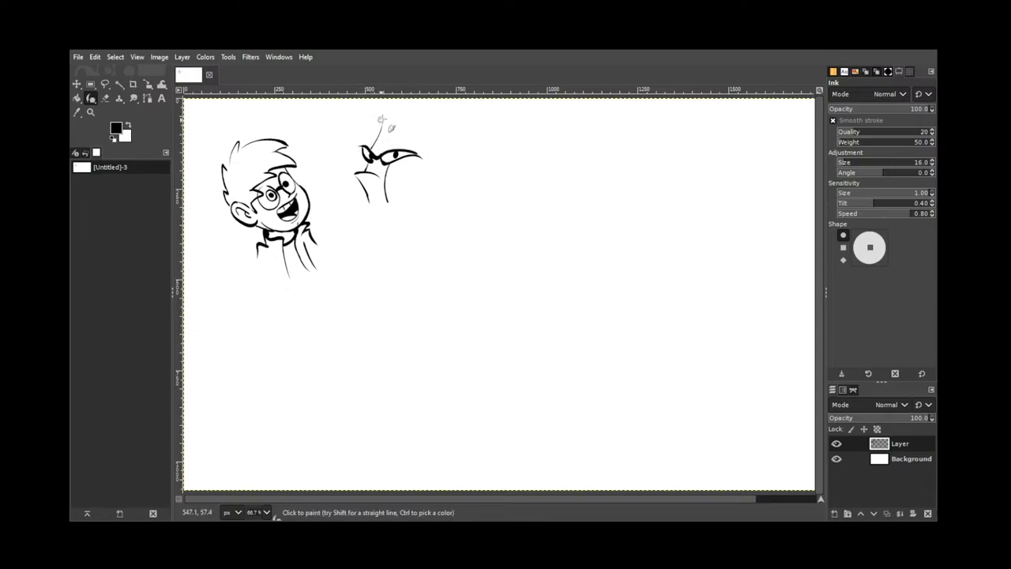
key("ctrl+z")
mouse_move(371, 153)
left_mouse_down()
mouse_move(343, 164)
mouse_move(352, 139)
left_mouse_up()
key("ctrl+z")
Erase and redraw the second character's brow strokes and near eye, giving the eye a rounder shape with a shorter outer corner
key("shift+e")
left_click_drag(386, 167, 377, 146)
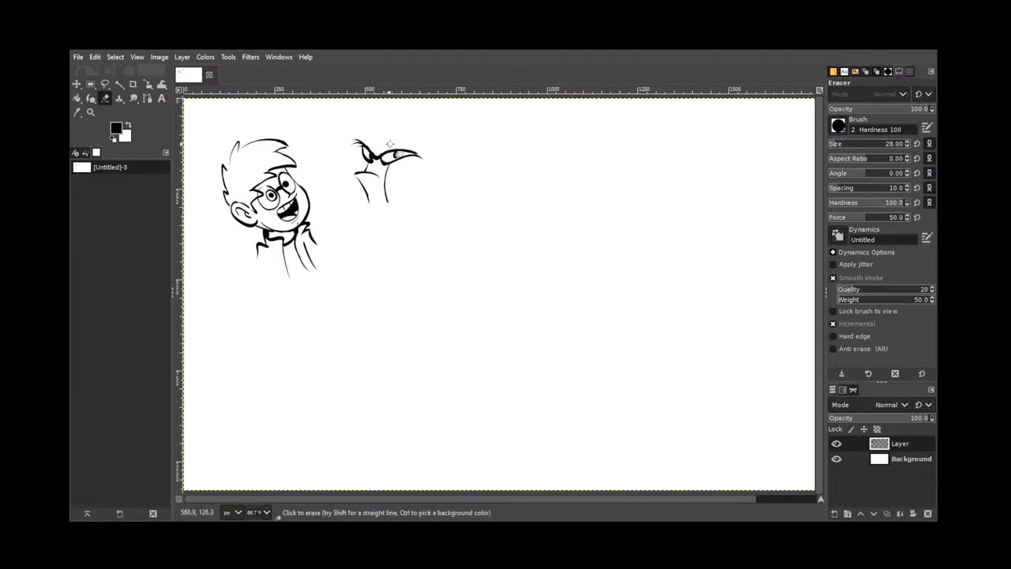
key("k")
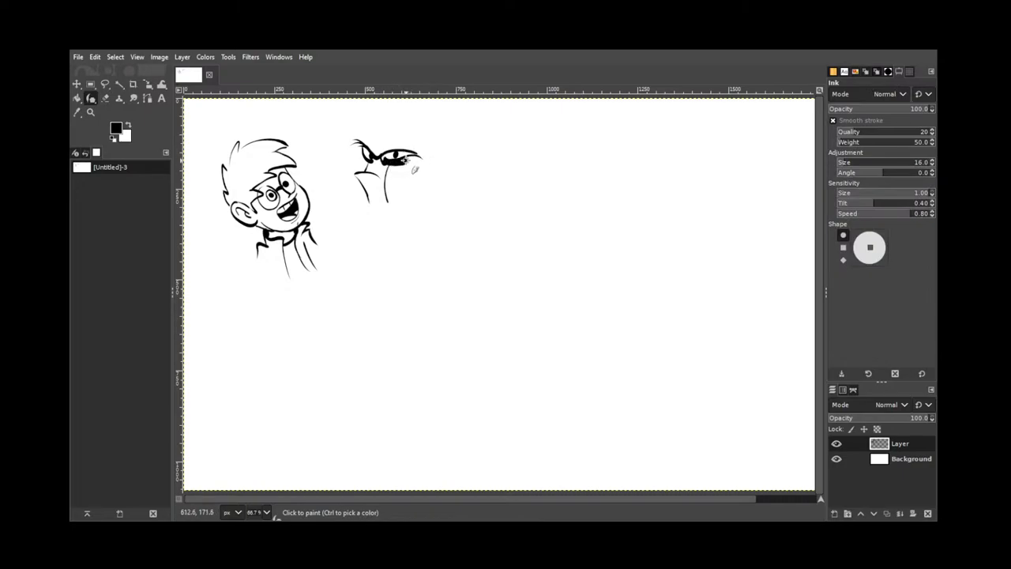
key("ctrl+z")
key("shift+e")
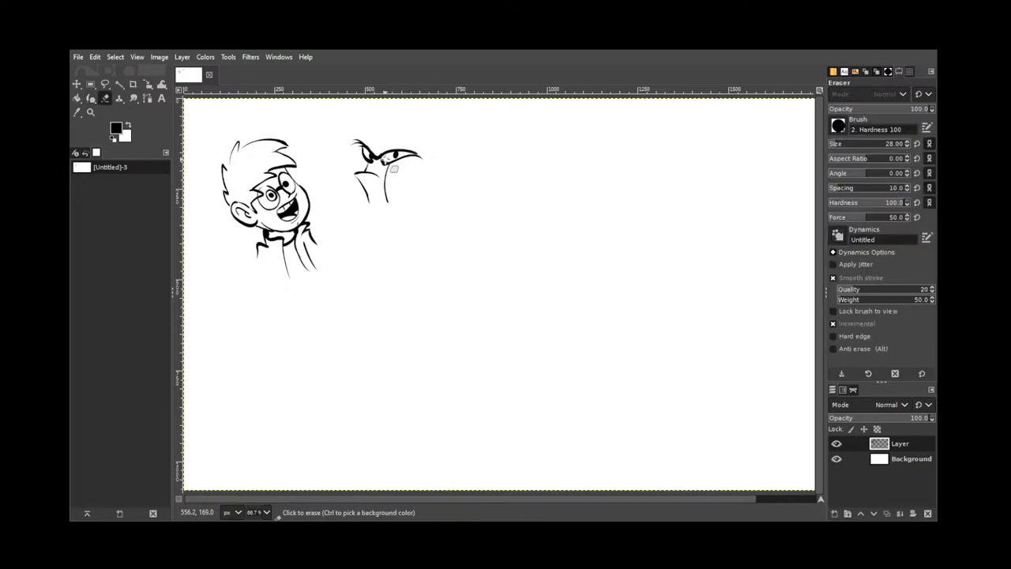
mouse_move(404, 159)
left_mouse_down()
mouse_move(429, 158)
mouse_move(404, 150)
left_mouse_up()
key("k")
key("ctrl+z")
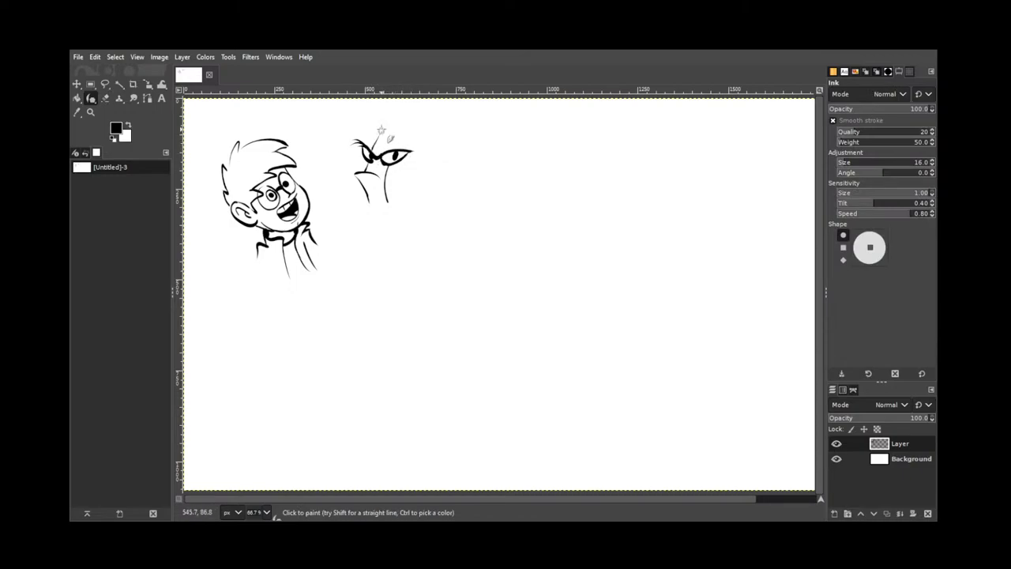
Ink the second character's domed forehead curve, ending in a pointed, curled tip beside the near eye
mouse_move(382, 132)
left_mouse_down()
mouse_move(415, 129)
mouse_move(413, 142)
mouse_move(417, 134)
mouse_move(448, 144)
mouse_move(414, 165)
left_mouse_up()
key("ctrl+z")
key("ctrl+z")
key("ctrl+z")
key("ctrl+z")
key("ctrl+z")
key("ctrl+z")
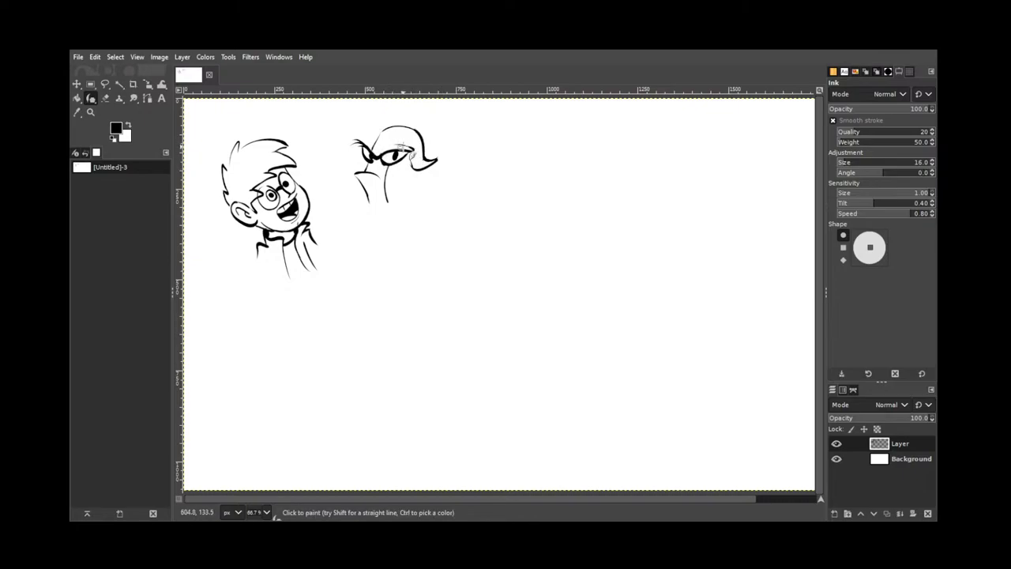
Erase the stray brow strokes above the second character's far eye and re-ink its upper edge
key("shift+e")
mouse_move(365, 139)
left_mouse_down()
mouse_move(355, 150)
mouse_move(378, 143)
mouse_move(371, 158)
mouse_move(380, 143)
left_mouse_up()
key("k")
key("shift+e")
left_click(376, 148)
key("k")
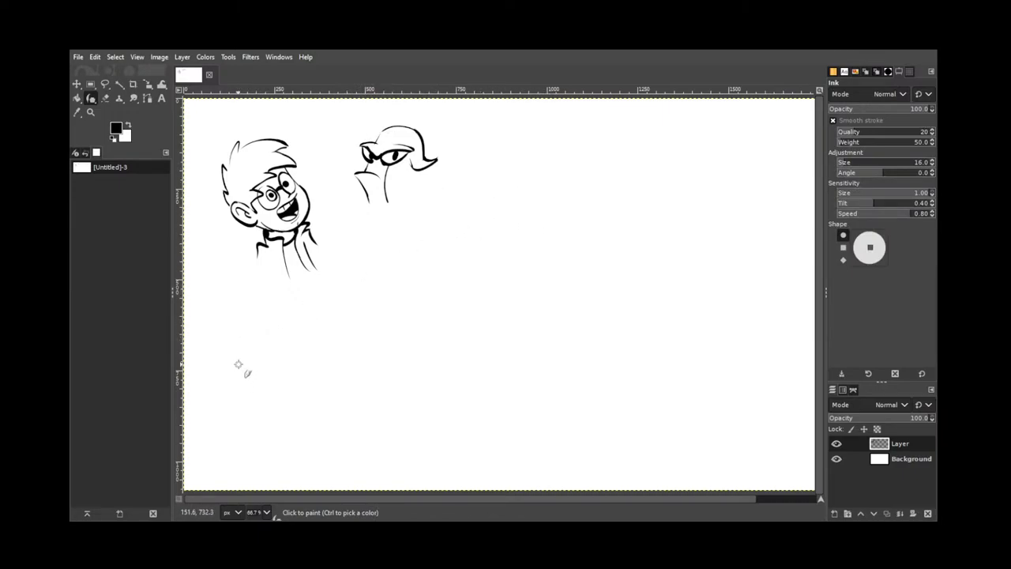
Start a third face below the boy with a thin curved jaw line and full, pouting lips
left_click_drag(251, 384, 237, 338)
key("ctrl+z")
left_click_drag(248, 387, 239, 351)
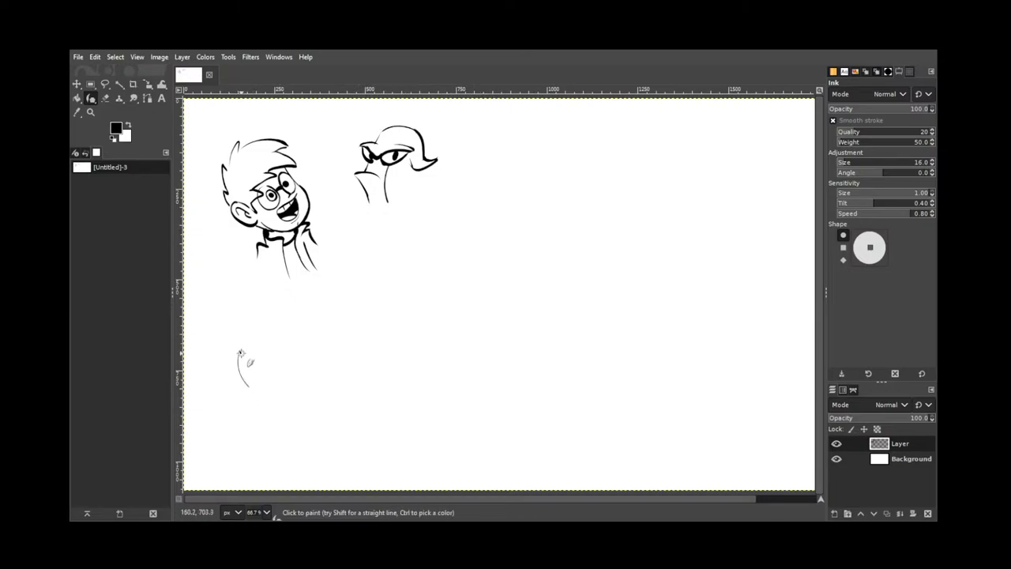
key("ctrl+z")
left_click_drag(256, 341, 265, 346)
Erase the excess lines around the third face's lips and re-ink the lower lip with a thin outline
key("shift+e")
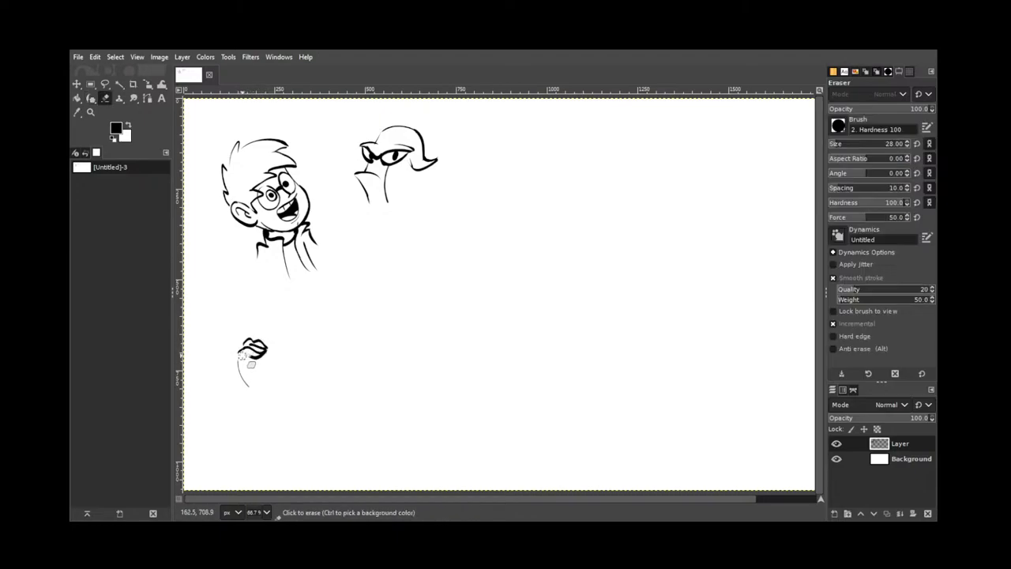
left_click(270, 352)
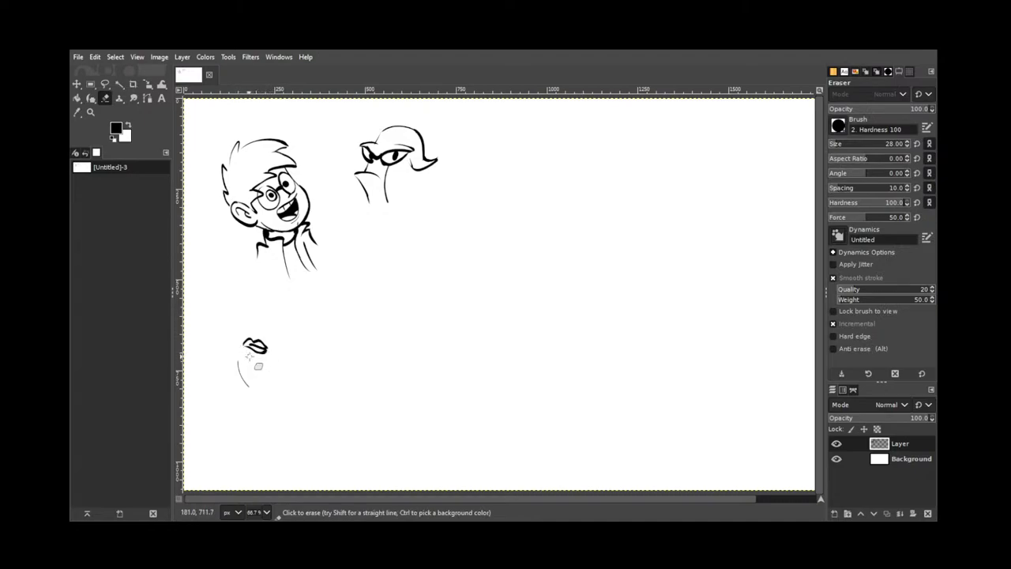
key("k")
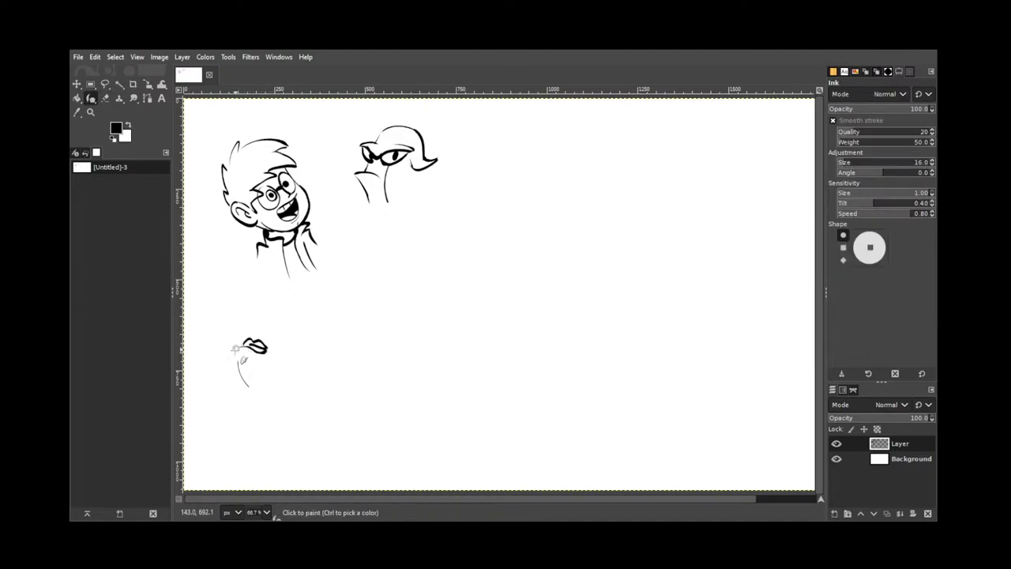
left_click_drag(234, 351, 244, 347)
key("ctrl+z")
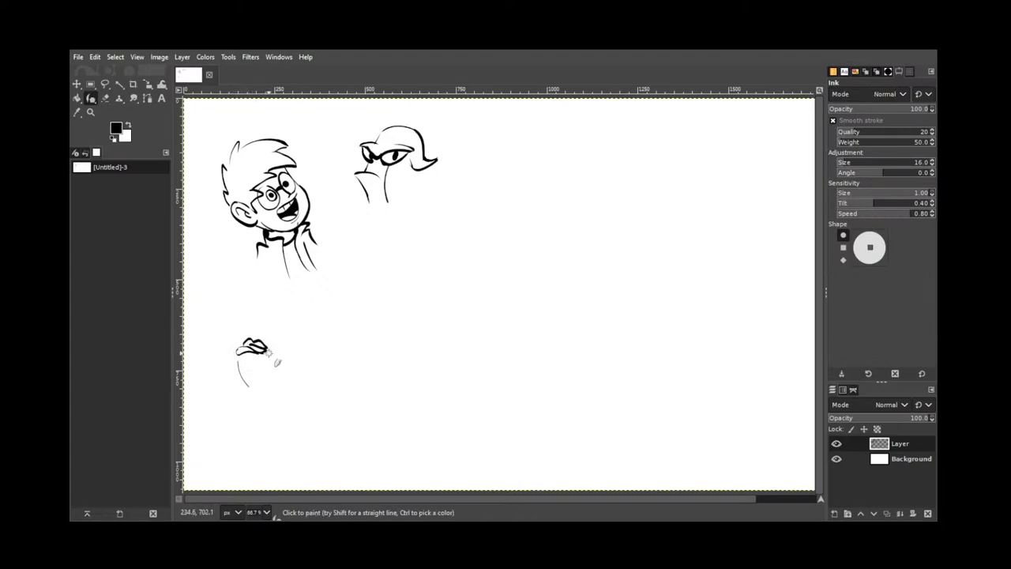
Ink a large round eye with a pupil beside the lips and a curved brow line above it
mouse_move(267, 343)
left_mouse_down()
mouse_move(283, 336)
mouse_move(281, 346)
left_mouse_up()
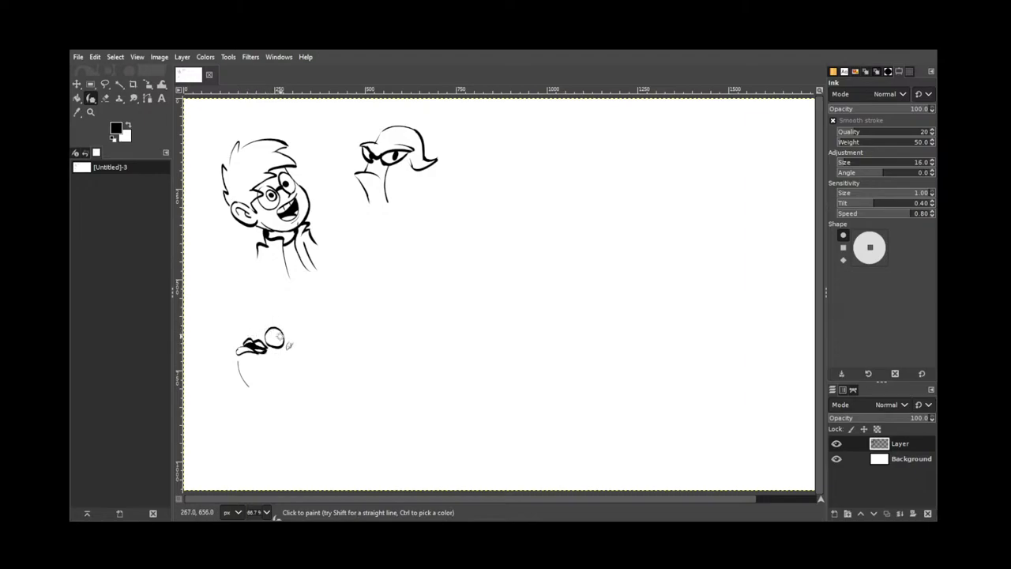
left_click(278, 336)
mouse_move(247, 340)
left_mouse_down()
mouse_move(267, 322)
mouse_move(286, 329)
mouse_move(252, 342)
mouse_move(283, 328)
mouse_move(293, 350)
mouse_move(287, 337)
mouse_move(258, 338)
left_mouse_up()
key("ctrl+z")
key("ctrl+z")
Erase the uneven parts of the third face's eye and lips, and re-ink them with a far eye above the lips
key("shift+e")
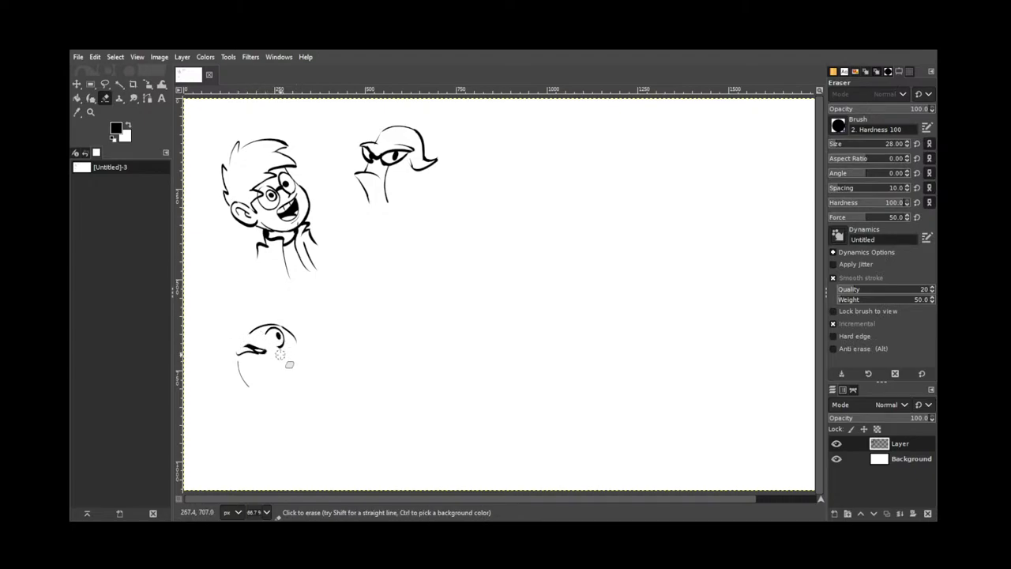
key("k")
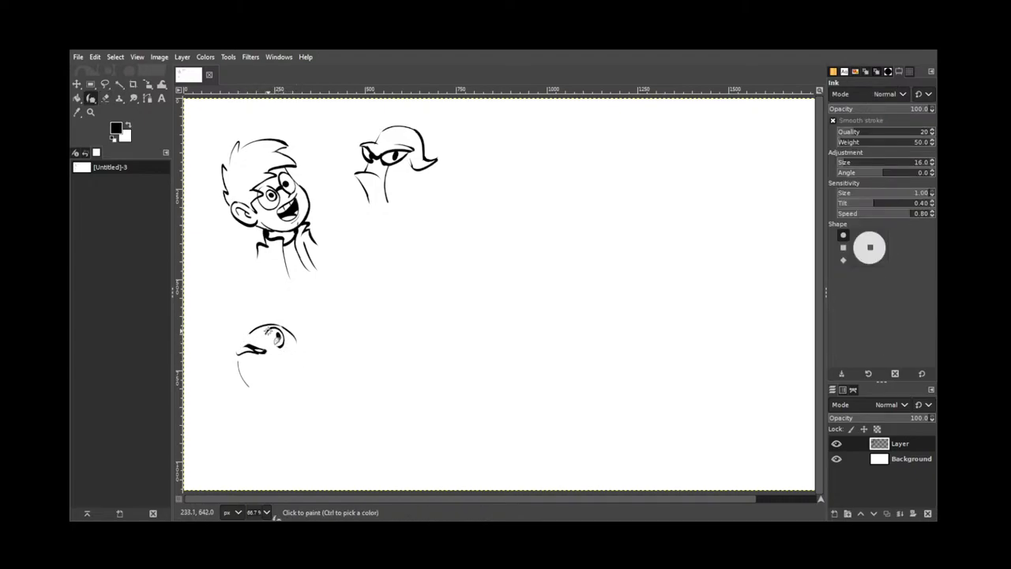
mouse_move(268, 347)
left_mouse_down()
mouse_move(285, 335)
mouse_move(280, 341)
left_mouse_up()
key("ctrl+z")
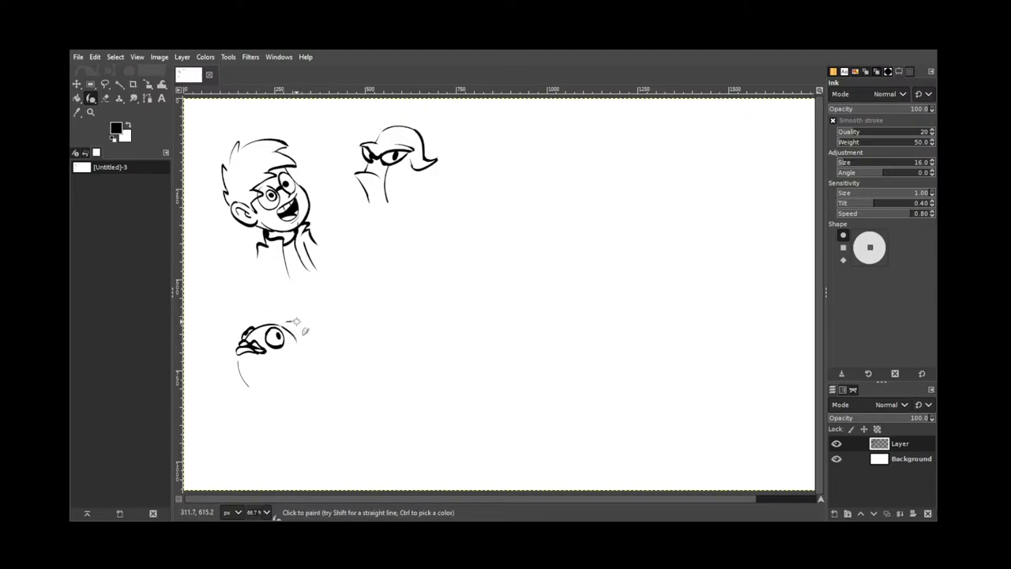
Ink the inner curl of the hair running down from the forehead past the third face's round eye
mouse_move(298, 321)
left_mouse_down()
mouse_move(315, 338)
mouse_move(304, 374)
left_mouse_up()
key("ctrl+z")
mouse_move(282, 326)
left_mouse_down()
mouse_move(301, 356)
mouse_move(285, 330)
mouse_move(292, 360)
mouse_move(276, 360)
mouse_move(280, 378)
mouse_move(299, 370)
mouse_move(303, 344)
mouse_move(299, 370)
left_mouse_up()
key("ctrl+z")
key("shift+e")
key("k")
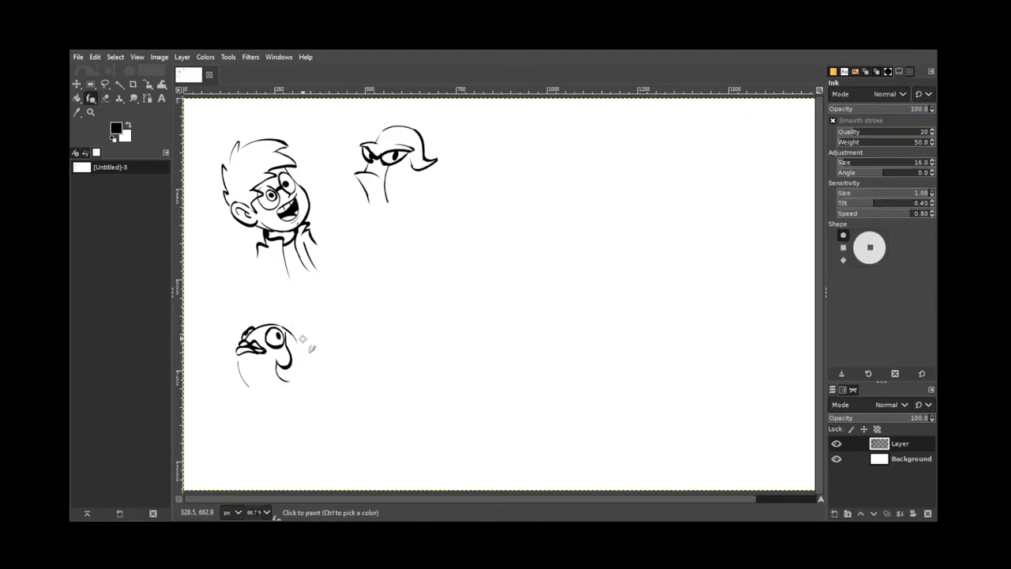
Ink the outer curve of the hair beside the cheek and a sweeping fringe over the forehead
left_click_drag(304, 337, 304, 371)
key("ctrl+z")
mouse_move(301, 337)
left_mouse_down()
mouse_move(306, 372)
mouse_move(284, 386)
left_mouse_up()
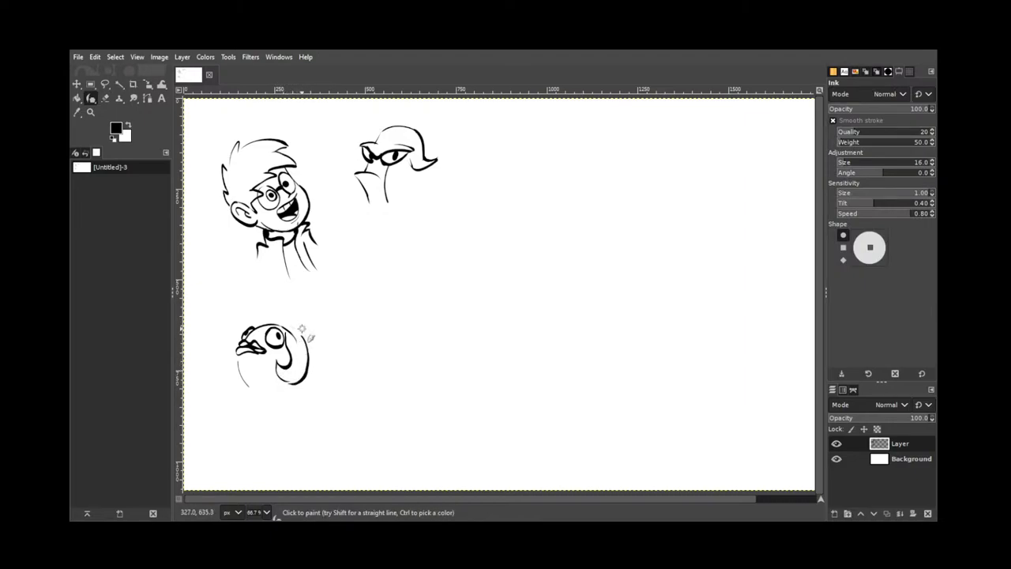
mouse_move(310, 340)
left_mouse_down()
mouse_move(307, 319)
mouse_move(280, 306)
left_mouse_up()
key("ctrl+z")
mouse_move(312, 342)
left_mouse_down()
mouse_move(293, 311)
mouse_move(240, 316)
mouse_move(246, 303)
mouse_move(238, 315)
mouse_move(248, 329)
left_mouse_up()
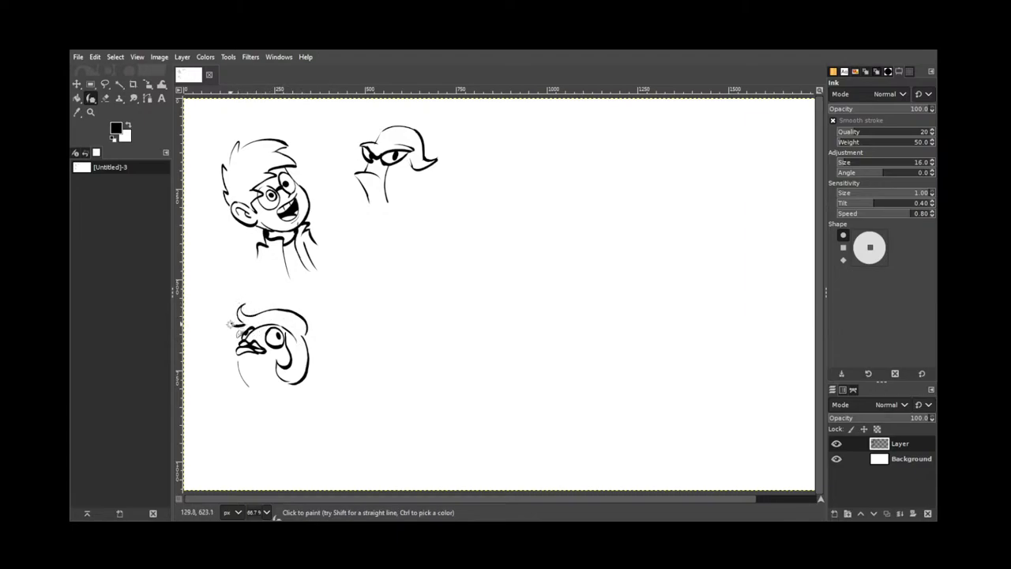
Ink the spiky hair ends on the face's far side, erase the leftover temple line, and touch up the eye
mouse_move(230, 325)
left_mouse_down()
mouse_move(243, 332)
mouse_move(228, 361)
mouse_move(251, 376)
mouse_move(248, 389)
left_mouse_up()
key("shift+e")
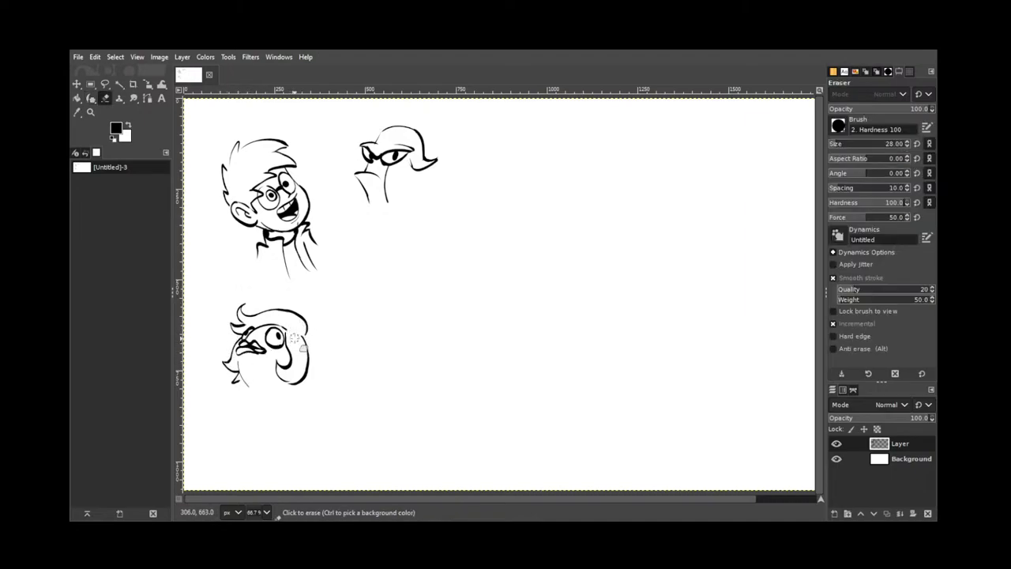
left_click(294, 339)
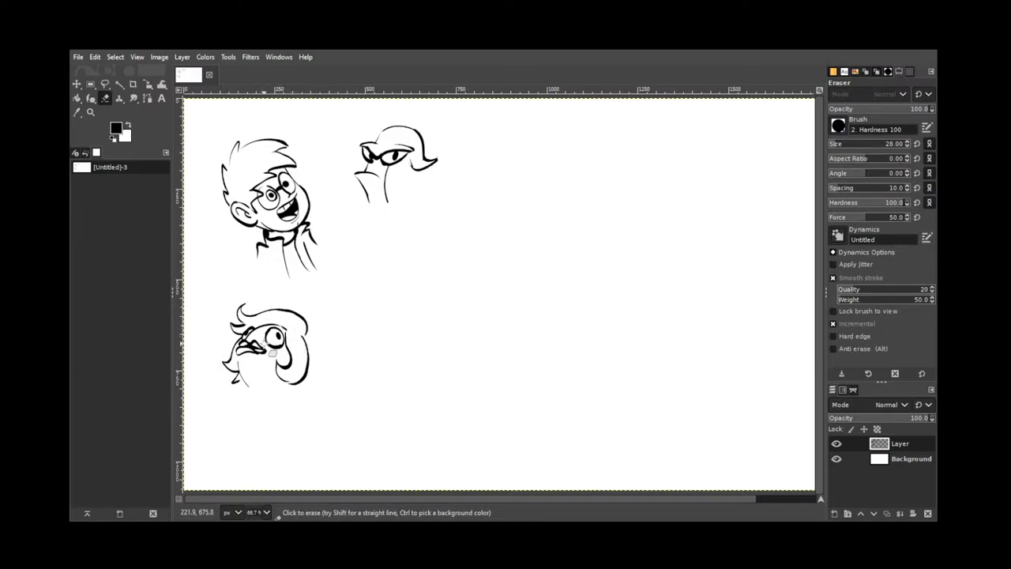
key("k")
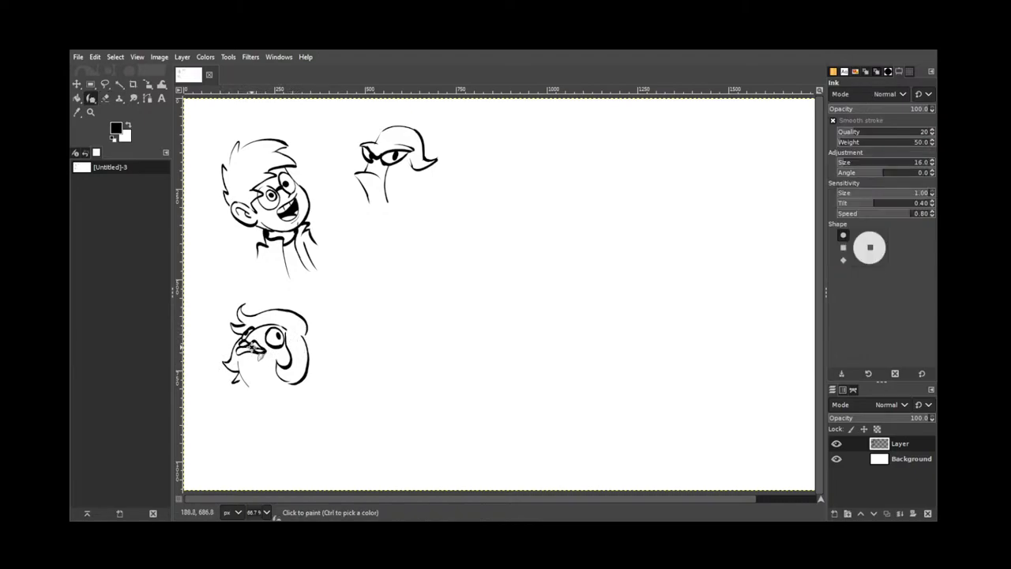
left_click(281, 348)
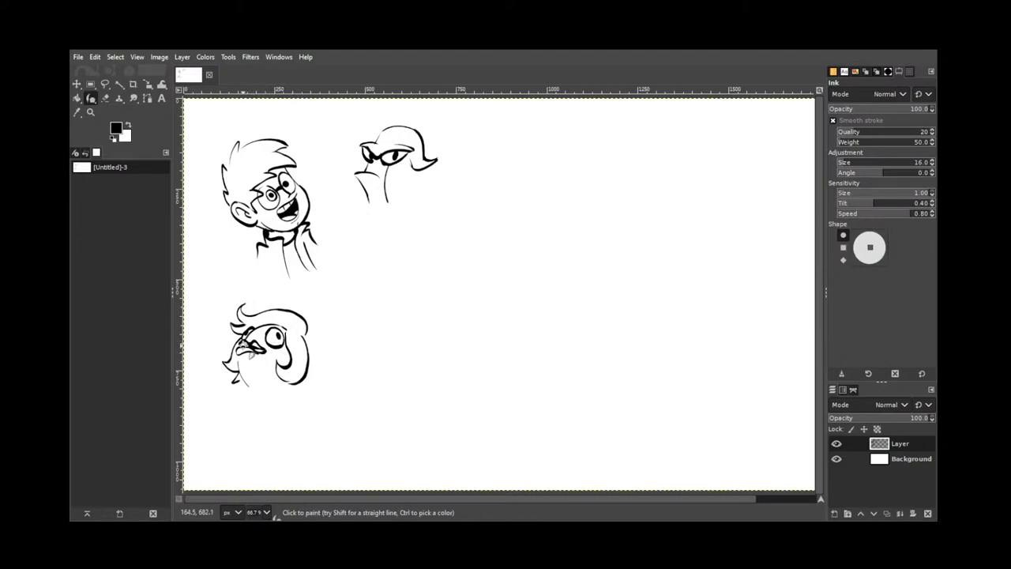
Retouch the third character's mouth, and ink the jaw, rounded chin and chest curves with a hair tuft at the back
mouse_move(253, 350)
left_mouse_down()
mouse_move(294, 348)
mouse_move(288, 365)
mouse_move(271, 356)
mouse_move(253, 369)
mouse_move(270, 348)
left_mouse_up()
key("ctrl+z")
left_click_drag(236, 356, 248, 385)
key("ctrl+z")
mouse_move(243, 384)
left_mouse_down()
mouse_move(266, 406)
mouse_move(289, 392)
mouse_move(251, 405)
mouse_move(269, 395)
mouse_move(260, 406)
mouse_move(245, 380)
mouse_move(282, 380)
left_mouse_up()
key("ctrl+z")
key("ctrl+z")
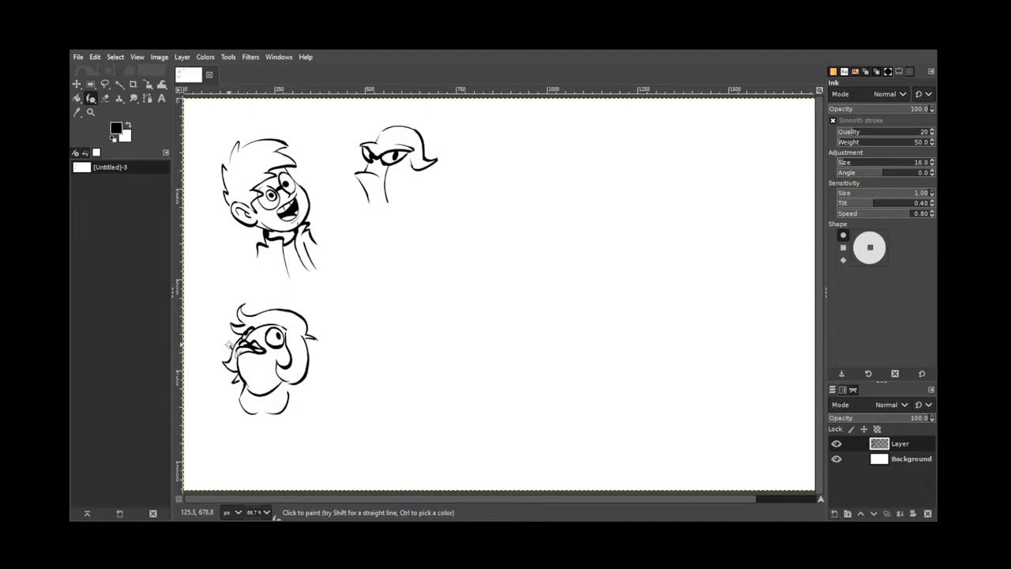
Ink the third character's far hand and bent arm, and the raised fingers of the near hand behind the hair
mouse_move(221, 351)
left_mouse_down()
mouse_move(229, 360)
mouse_move(236, 341)
mouse_move(213, 377)
left_mouse_up()
left_click_drag(227, 388, 236, 395)
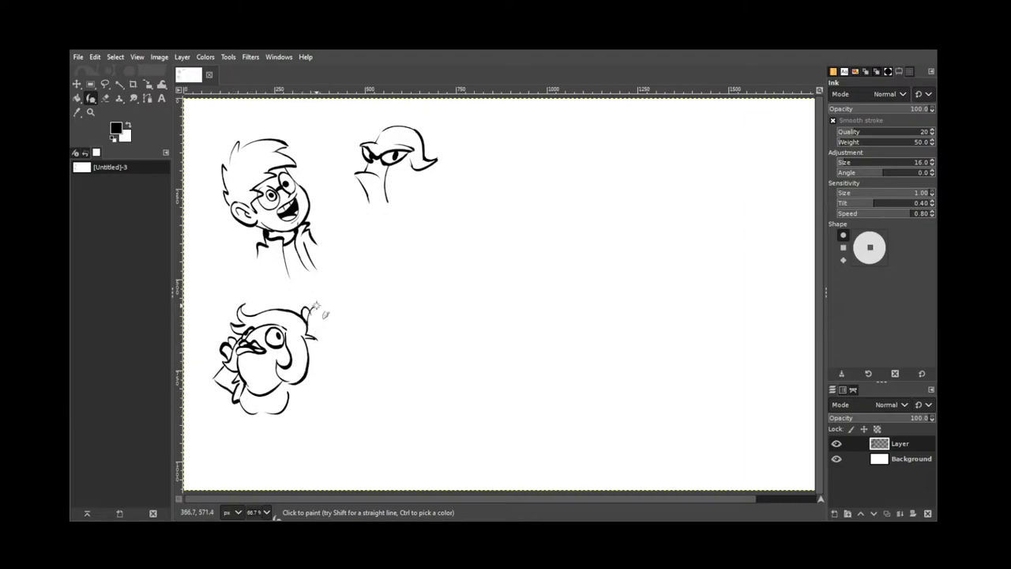
key("shift+e")
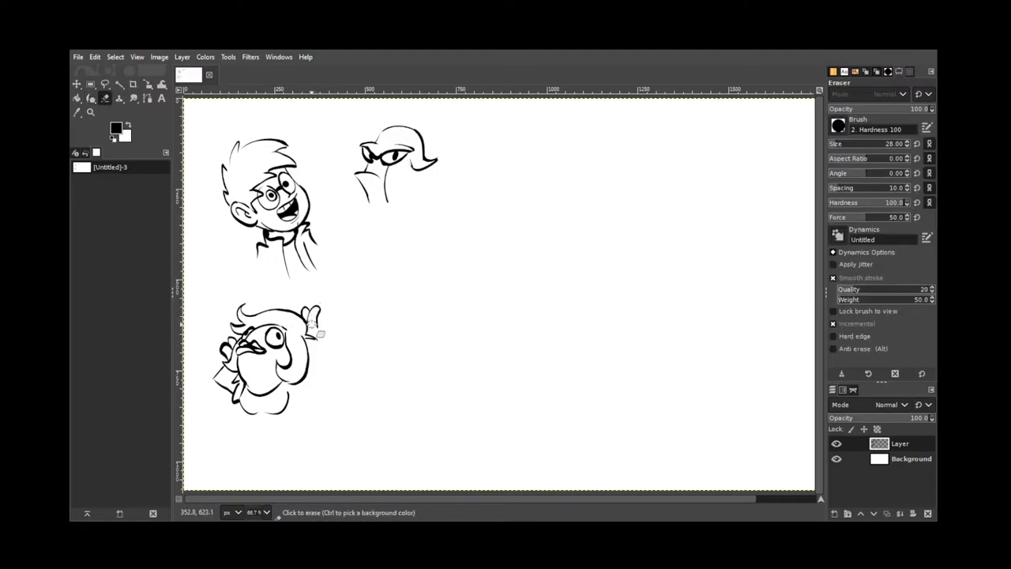
key("k")
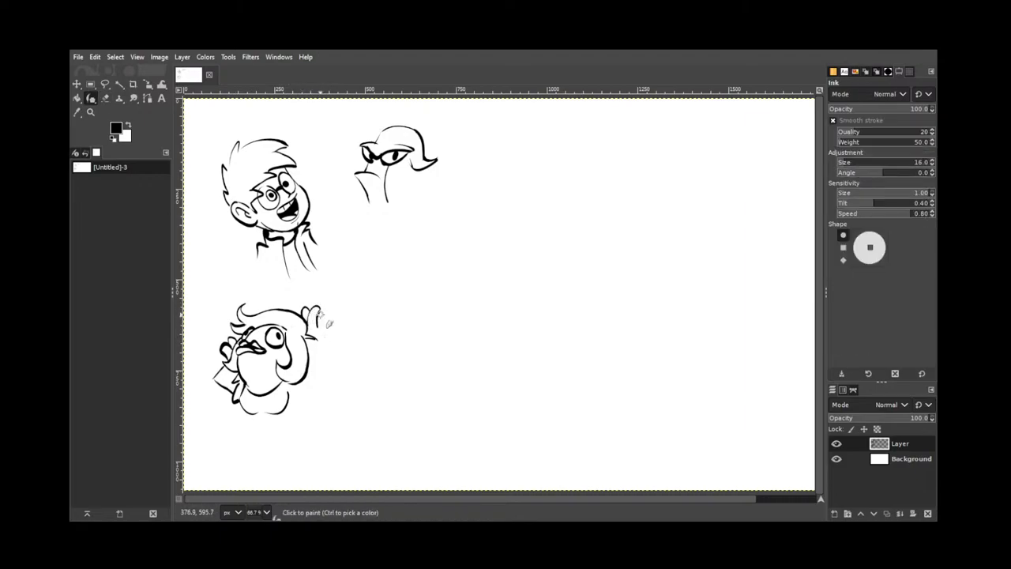
left_click(320, 314)
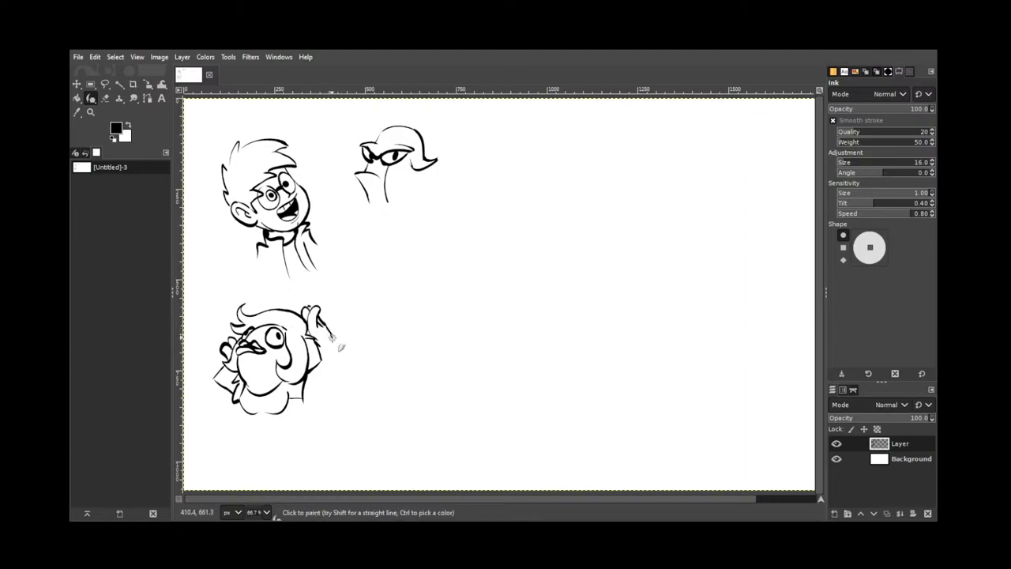
Ink the outer contour of the third character's raised near arm and a small dark shadow under the armpit
mouse_move(325, 332)
left_mouse_down()
mouse_move(332, 368)
mouse_move(306, 384)
left_mouse_up()
key("ctrl+z")
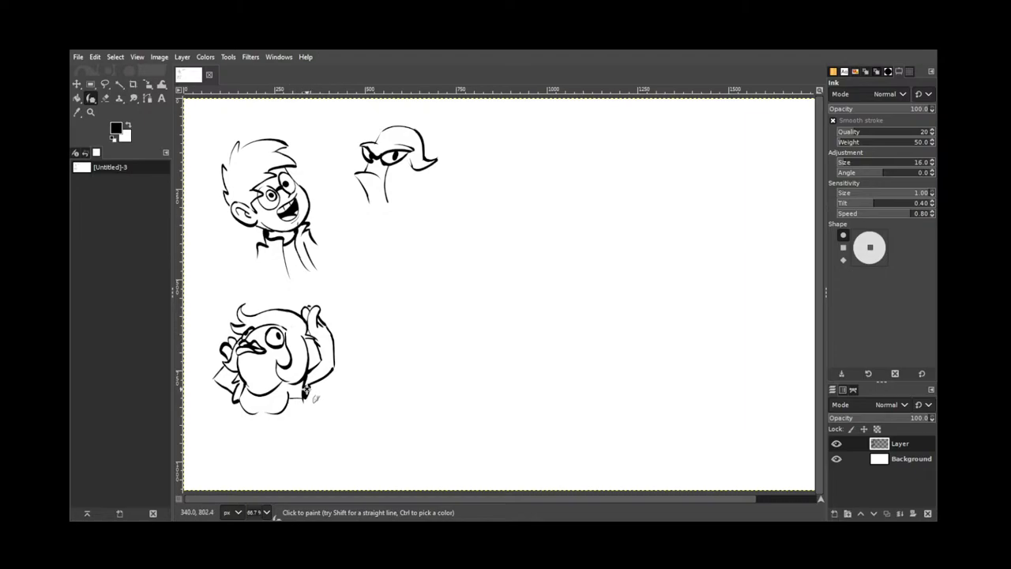
mouse_move(307, 390)
left_mouse_down()
mouse_move(278, 406)
mouse_move(295, 391)
mouse_move(289, 446)
left_mouse_up()
key("ctrl+z")
key("ctrl+z")
Ink the third character's waist and hips with diagonal fold lines, erasing the surplus parts of the folds
left_click_drag(247, 423, 234, 470)
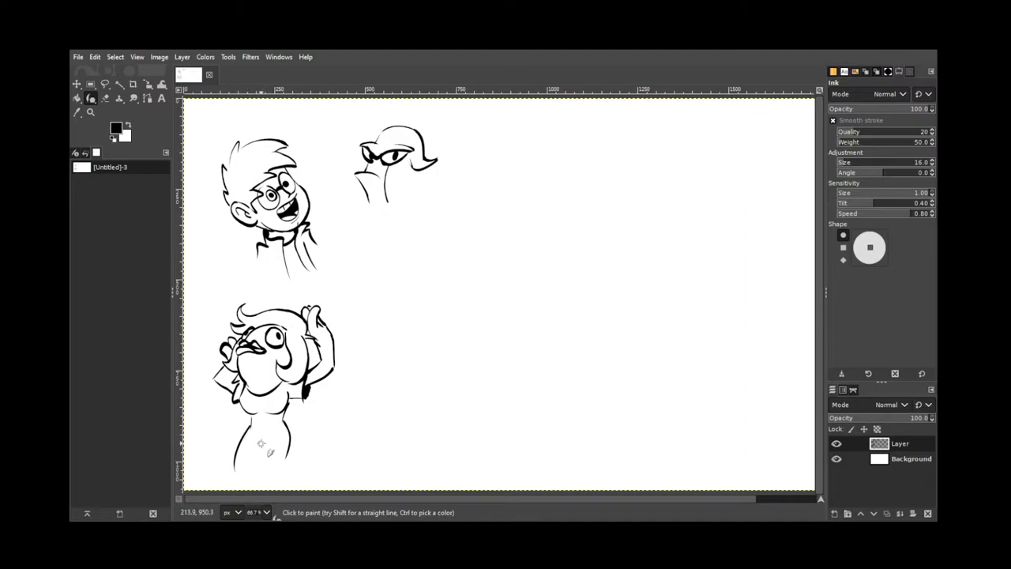
mouse_move(257, 437)
left_mouse_down()
mouse_move(262, 446)
mouse_move(245, 467)
left_mouse_up()
left_click_drag(266, 431, 246, 465)
key("shift+e")
left_click_drag(258, 443, 254, 439)
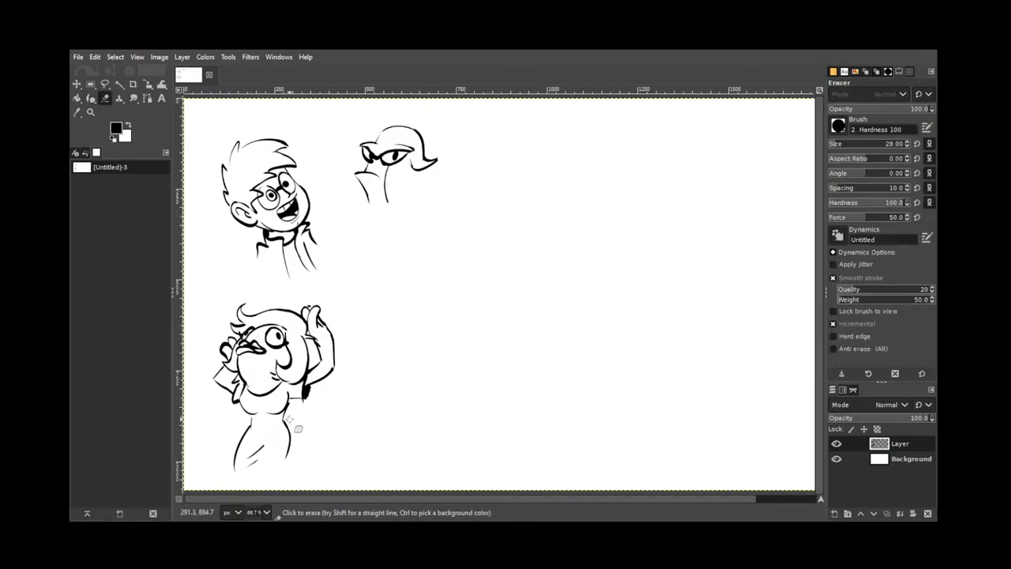
key("k")
left_click_drag(277, 417, 269, 427)
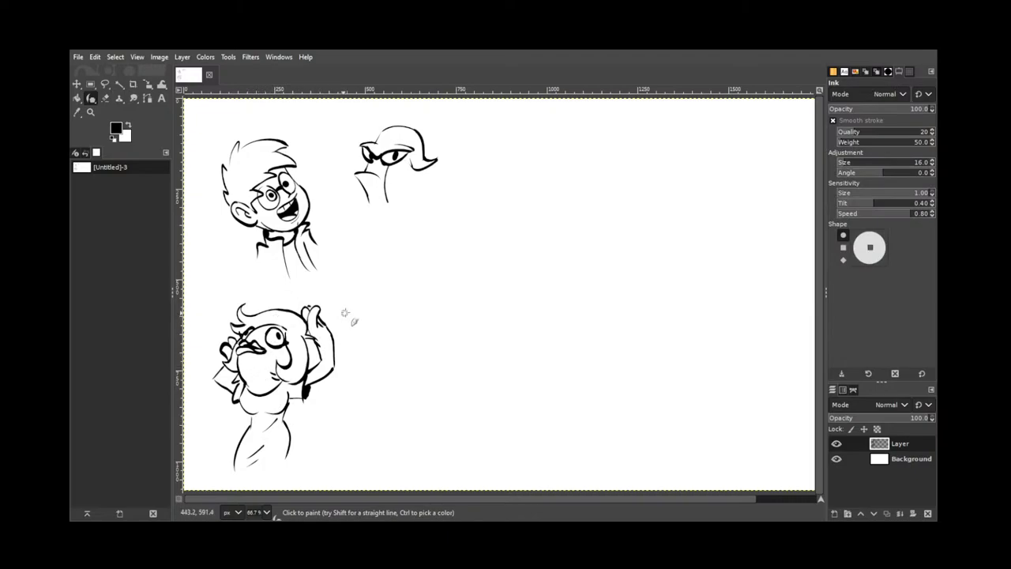
Hand-letter "I'm so lovely" with a small heart beside the third character's raised hand
mouse_move(336, 306)
left_mouse_down()
mouse_move(369, 313)
mouse_move(370, 302)
mouse_move(342, 333)
mouse_move(347, 324)
mouse_move(366, 332)
mouse_move(372, 315)
mouse_move(370, 332)
mouse_move(380, 330)
mouse_move(368, 340)
mouse_move(381, 322)
mouse_move(358, 344)
left_mouse_up()
key("ctrl+z")
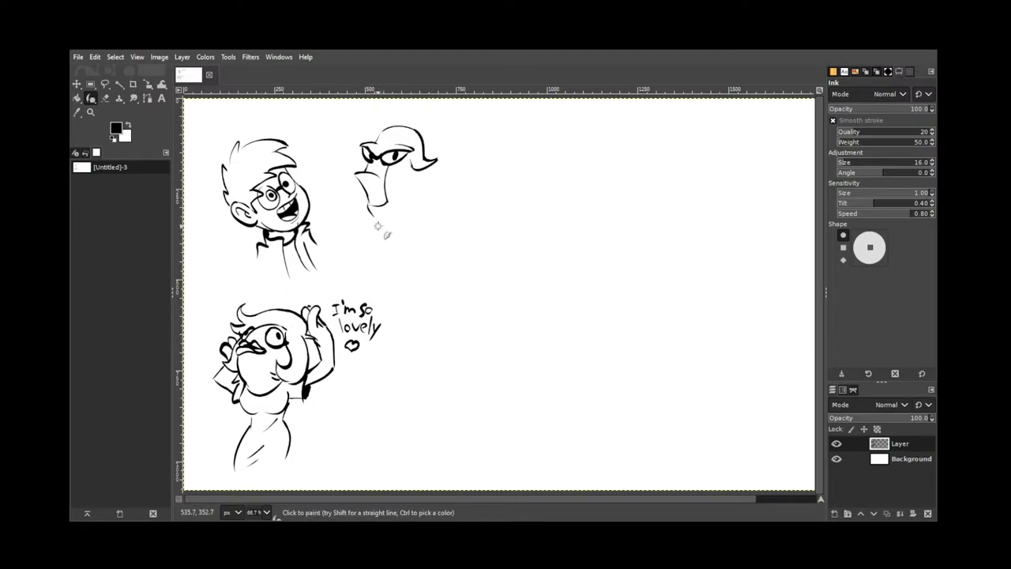
Erase the stray lines at the lower end of the second character's face and ink a rounded jaw shape behind it
key("shift+e")
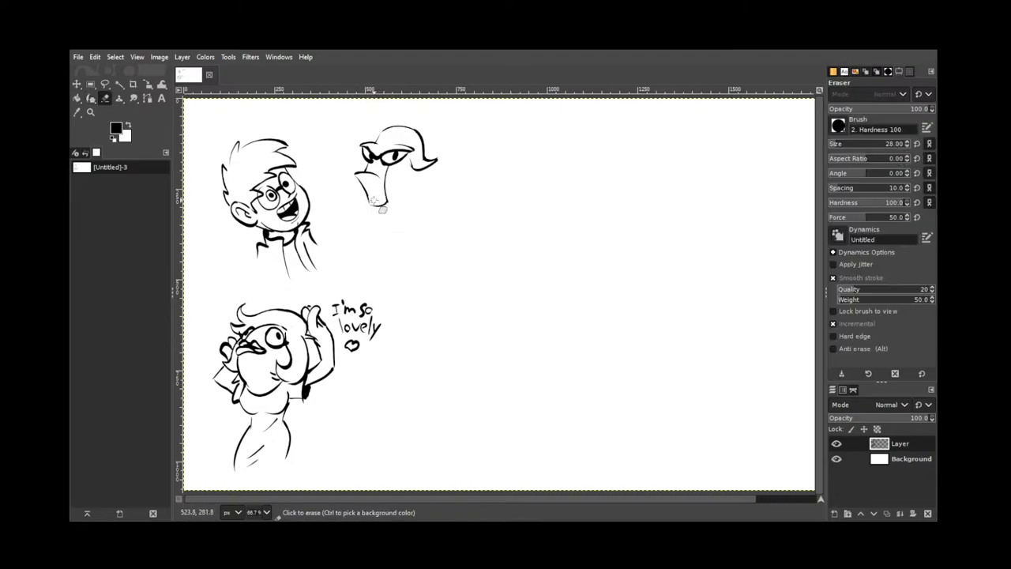
left_click(386, 212)
mouse_move(364, 198)
left_mouse_down()
mouse_move(371, 212)
mouse_move(377, 202)
left_mouse_up()
key("k")
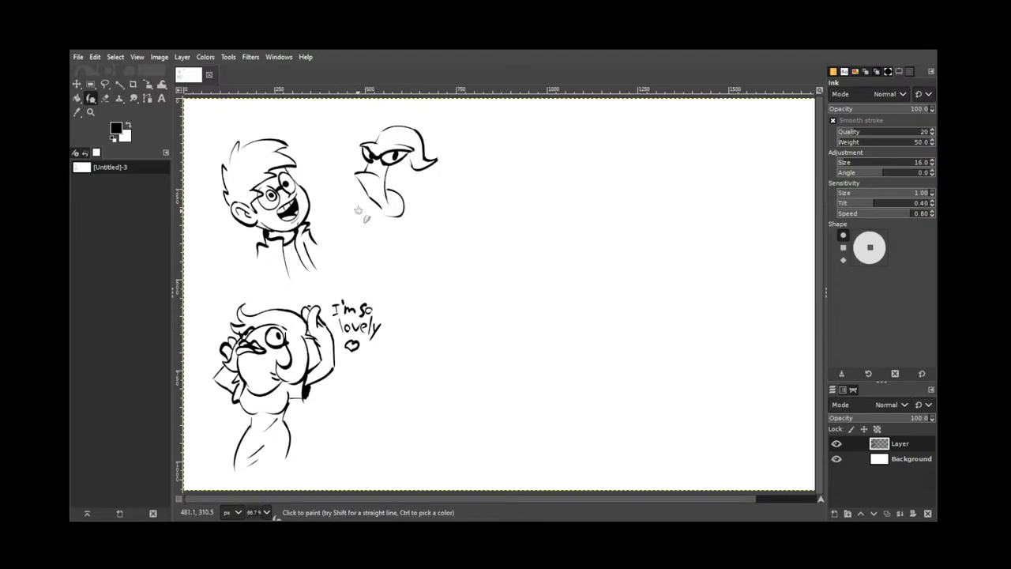
key("ctrl+z")
left_click_drag(366, 196, 388, 217)
key("ctrl+z")
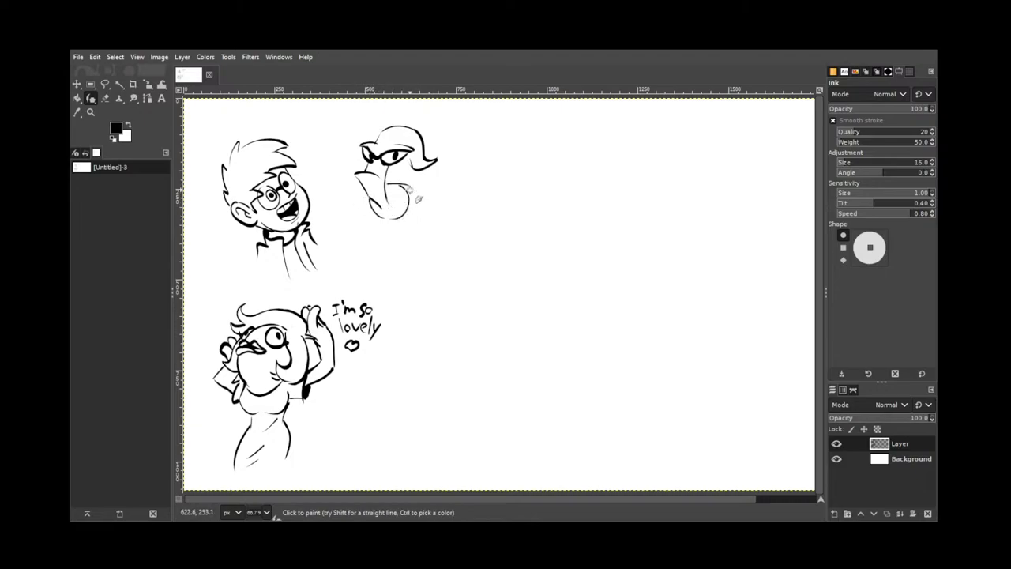
Ink a larger curved contour around the second character's jaw and short curved lines inside the rounded shape
left_click_drag(402, 182, 413, 214)
mouse_move(365, 197)
left_mouse_down()
mouse_move(372, 219)
mouse_move(364, 209)
mouse_move(411, 212)
mouse_move(368, 223)
mouse_move(376, 226)
mouse_move(407, 224)
left_mouse_up()
key("ctrl+z")
key("ctrl+z")
left_click_drag(417, 182, 448, 194)
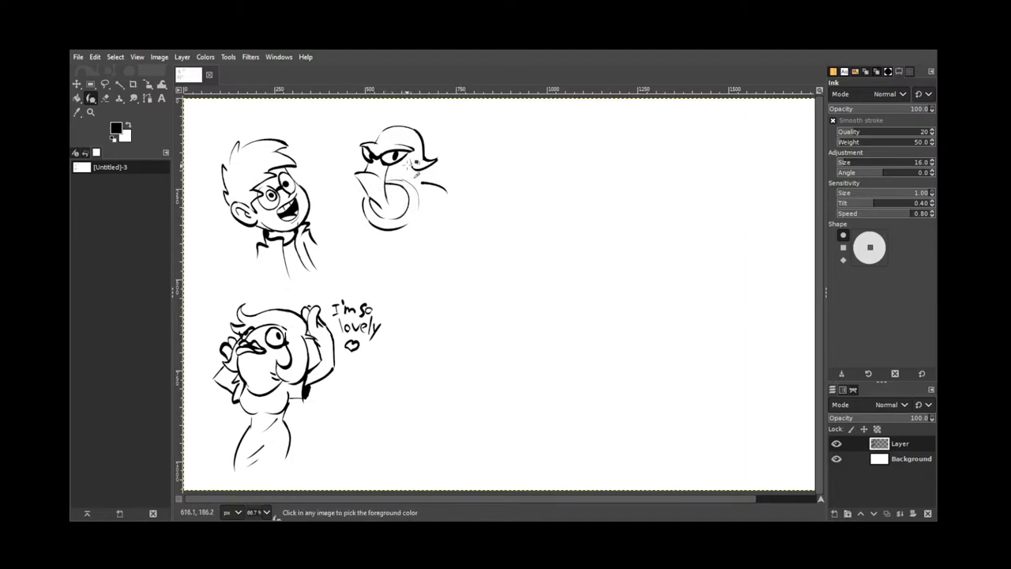
key("ctrl+z")
left_click_drag(400, 162, 390, 171)
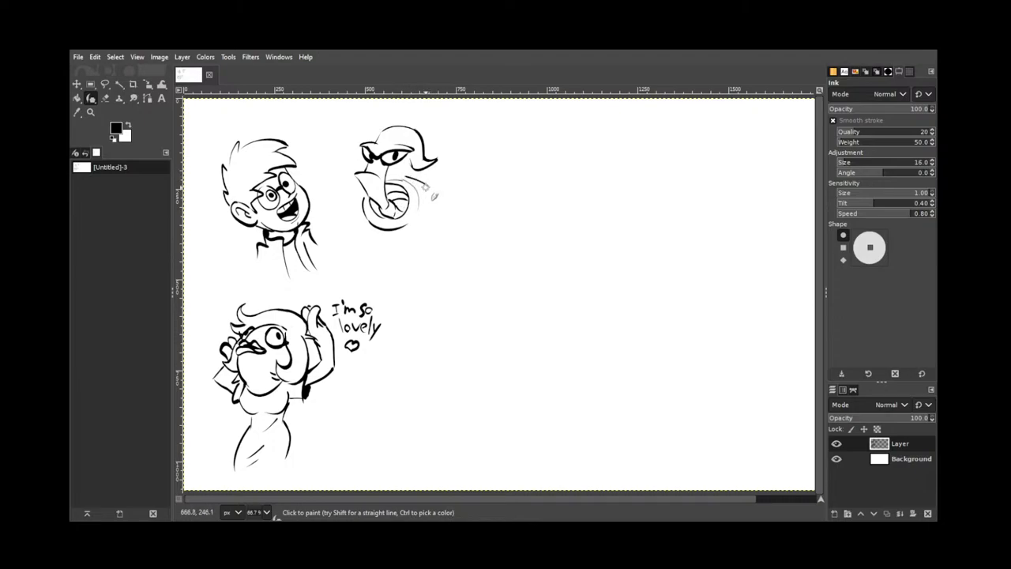
Ink both rounded shoulders of the second character, sloping outward from the curved neckline
mouse_move(432, 188)
left_mouse_down()
mouse_move(450, 212)
mouse_move(437, 217)
mouse_move(462, 191)
mouse_move(448, 190)
mouse_move(456, 218)
left_mouse_up()
key("ctrl+z")
key("ctrl+z")
left_click_drag(355, 201, 341, 233)
key("ctrl+z")
left_click_drag(359, 197, 341, 235)
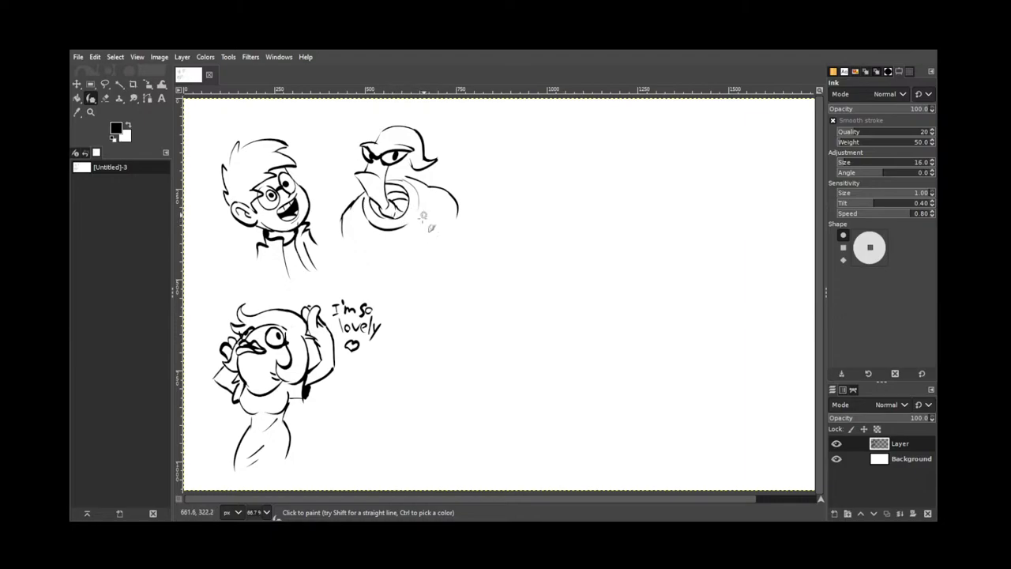
Ink the second character's near upper arm down to the elbow, with a short fold line beside it
left_click_drag(423, 221, 439, 247)
mouse_move(455, 198)
left_mouse_down()
mouse_move(468, 236)
mouse_move(457, 245)
left_mouse_up()
key("ctrl+z")
key("ctrl+z")
key("ctrl+z")
mouse_move(457, 202)
left_mouse_down()
mouse_move(457, 257)
mouse_move(453, 241)
mouse_move(421, 258)
left_mouse_up()
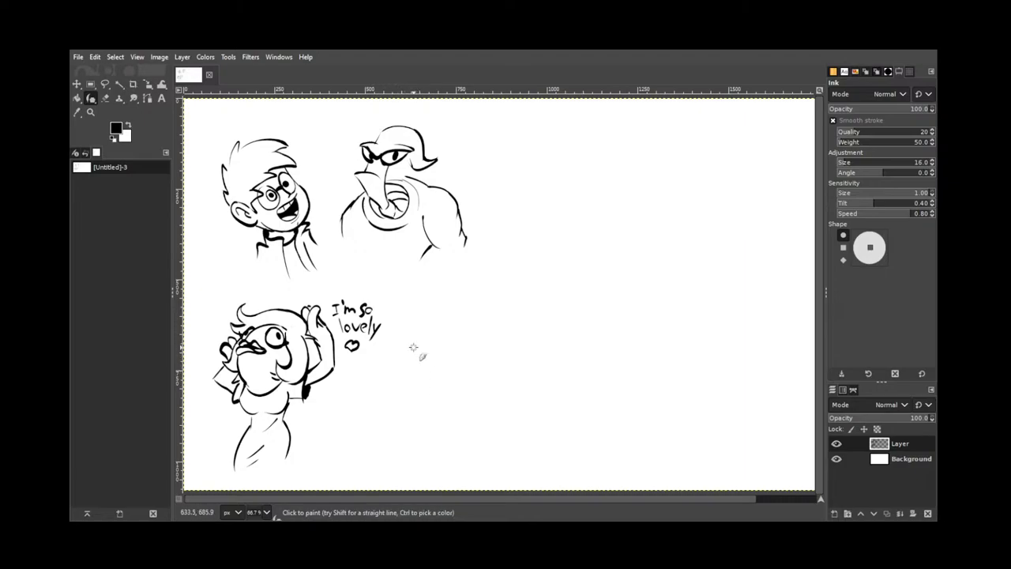
Ink an oval head outline with a cheek and pointed chin for a fourth character, right of the "I'm so lovely" lettering
left_click_drag(412, 347, 405, 386)
key("ctrl+z")
left_click_drag(409, 351, 406, 384)
key("ctrl+z")
mouse_move(410, 346)
left_mouse_down()
mouse_move(404, 365)
mouse_move(414, 385)
left_mouse_up()
key("ctrl+z")
mouse_move(409, 343)
left_mouse_down()
mouse_move(401, 368)
mouse_move(416, 388)
mouse_move(444, 373)
left_mouse_up()
mouse_move(407, 346)
left_mouse_down()
mouse_move(408, 325)
mouse_move(433, 315)
mouse_move(415, 309)
mouse_move(458, 354)
left_mouse_up()
key("ctrl+z")
left_click_drag(446, 308, 466, 290)
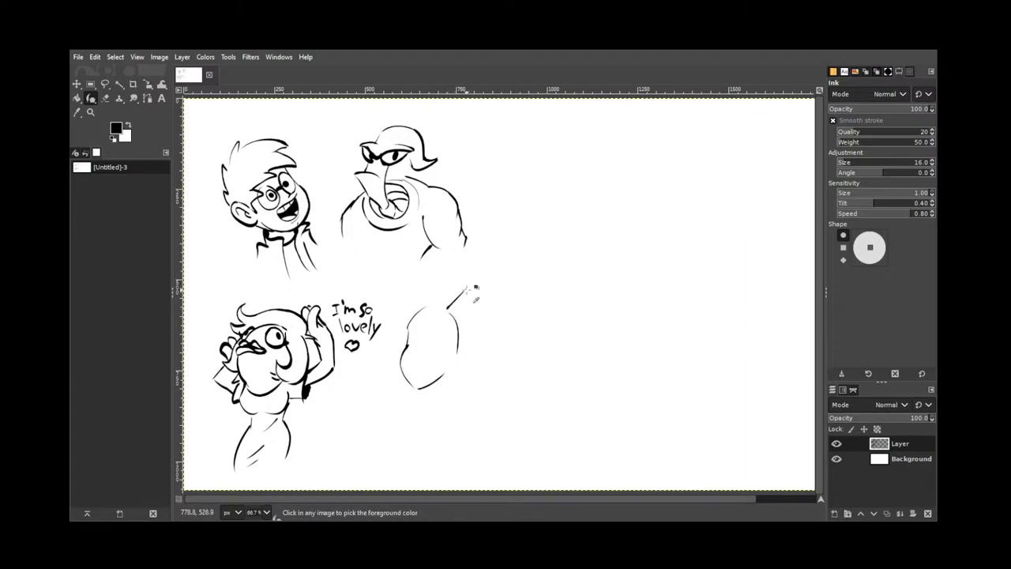
key("ctrl+z")
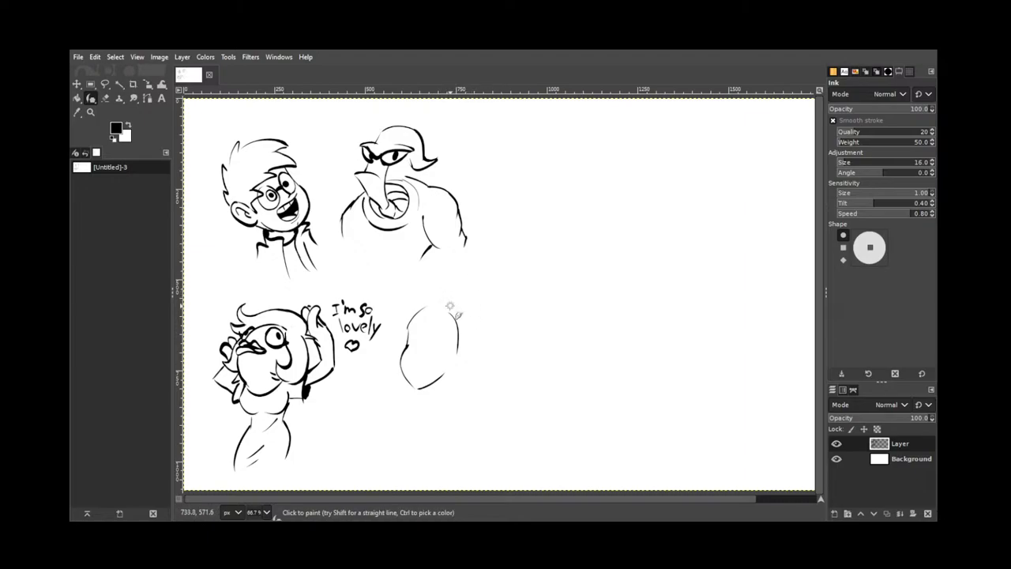
mouse_move(451, 306)
left_mouse_down()
mouse_move(473, 282)
mouse_move(461, 312)
mouse_move(469, 336)
left_mouse_up()
key("ctrl+z")
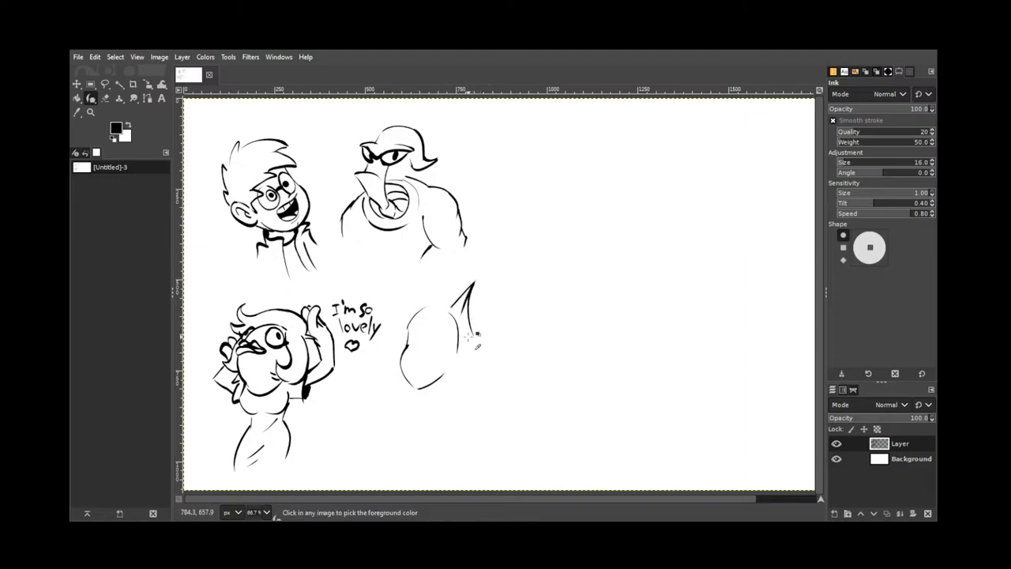
key("ctrl+z")
key("ctrl+z")
mouse_move(427, 307)
left_mouse_down()
mouse_move(455, 312)
mouse_move(450, 296)
left_mouse_up()
key("ctrl+z")
key("ctrl+z")
Ink a fuller rounded crown around the fourth character's head and erase the old inner contour
mouse_move(408, 322)
left_mouse_down()
mouse_move(433, 300)
mouse_move(453, 301)
mouse_move(442, 299)
mouse_move(464, 331)
mouse_move(466, 309)
mouse_move(463, 357)
left_mouse_up()
key("ctrl+z")
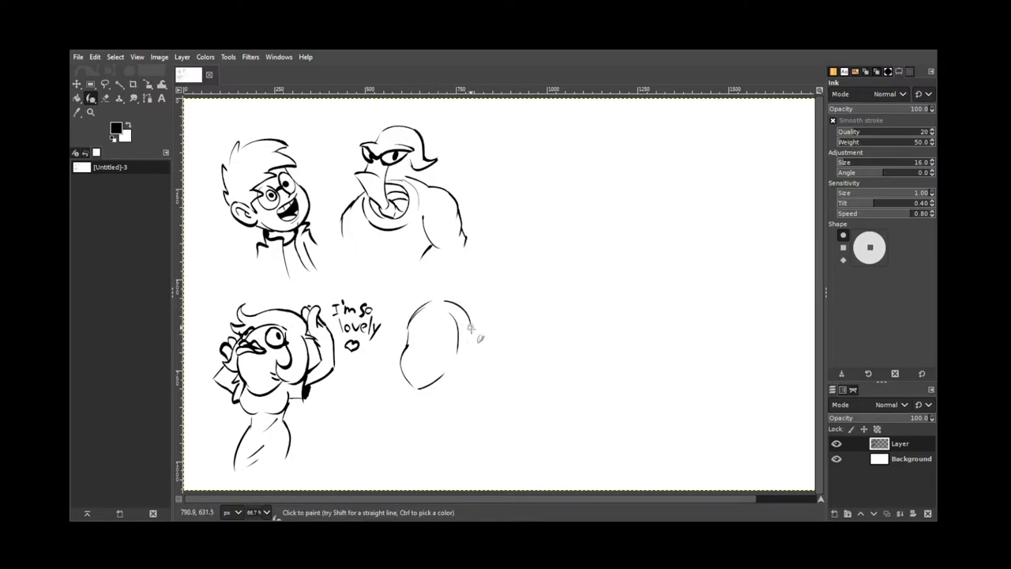
left_click_drag(470, 327, 463, 372)
key("ctrl+z")
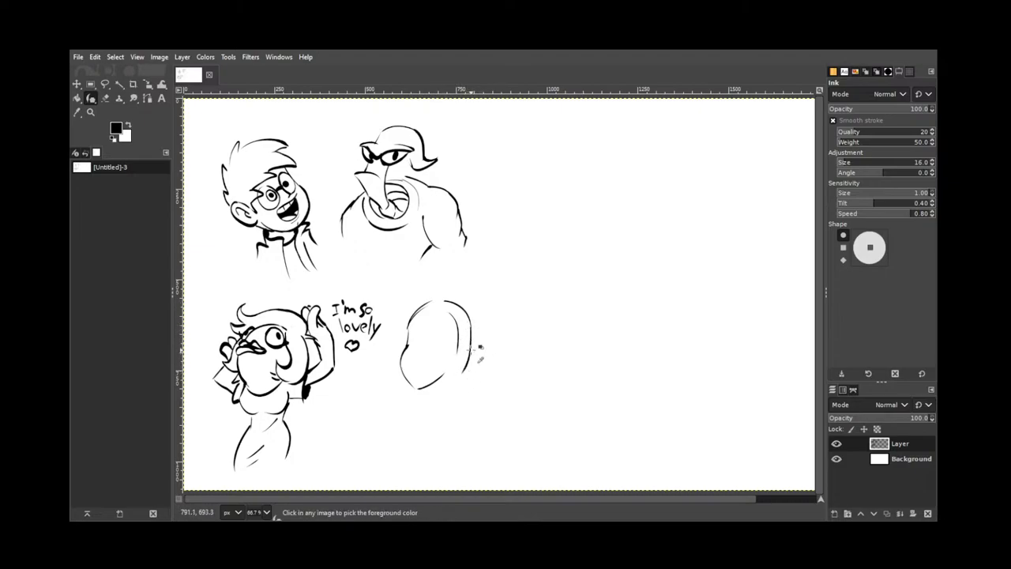
key("ctrl+z")
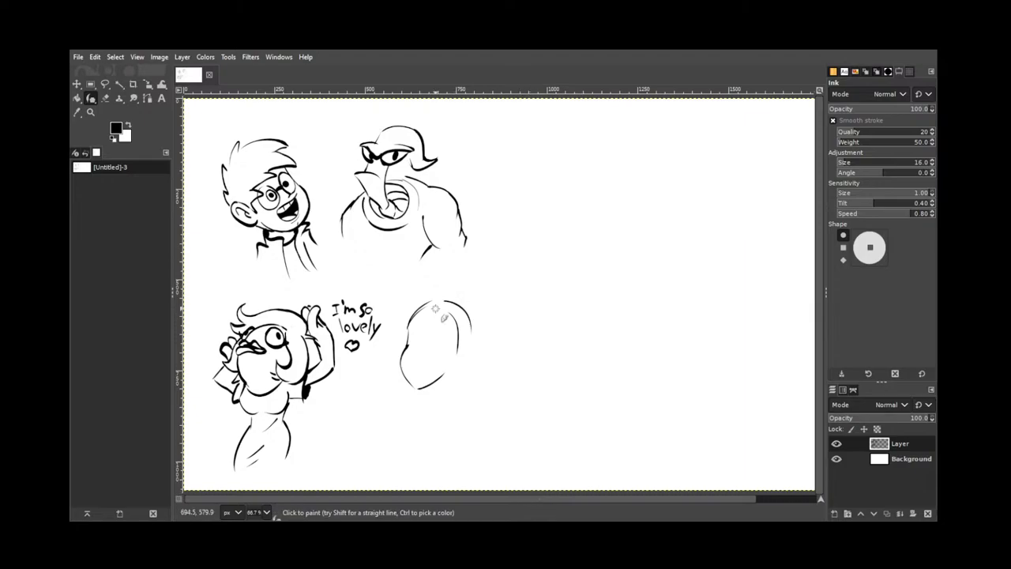
key("shift+e")
left_click_drag(458, 335, 461, 343)
key("k")
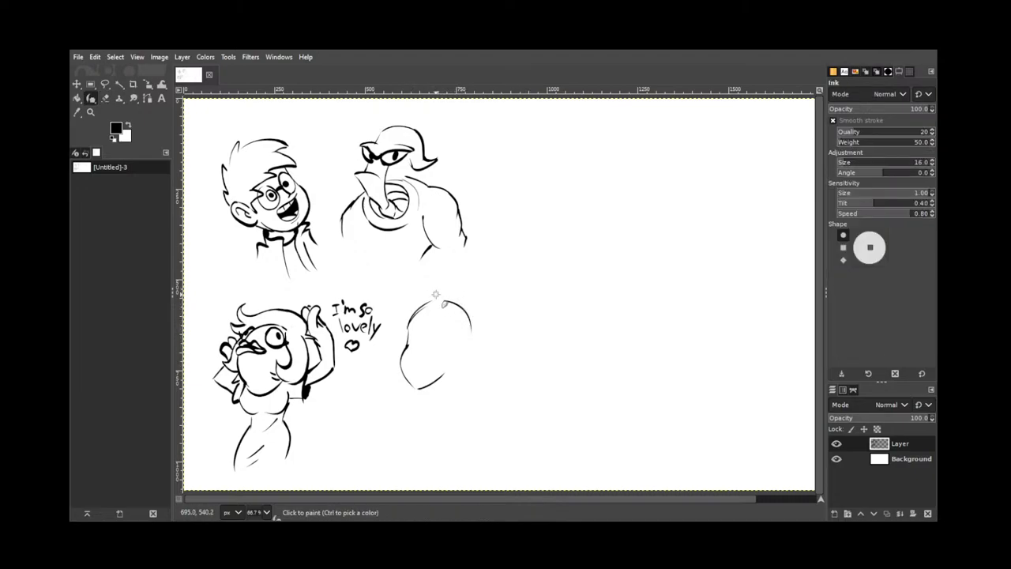
left_click_drag(416, 326, 411, 354)
key("ctrl+z")
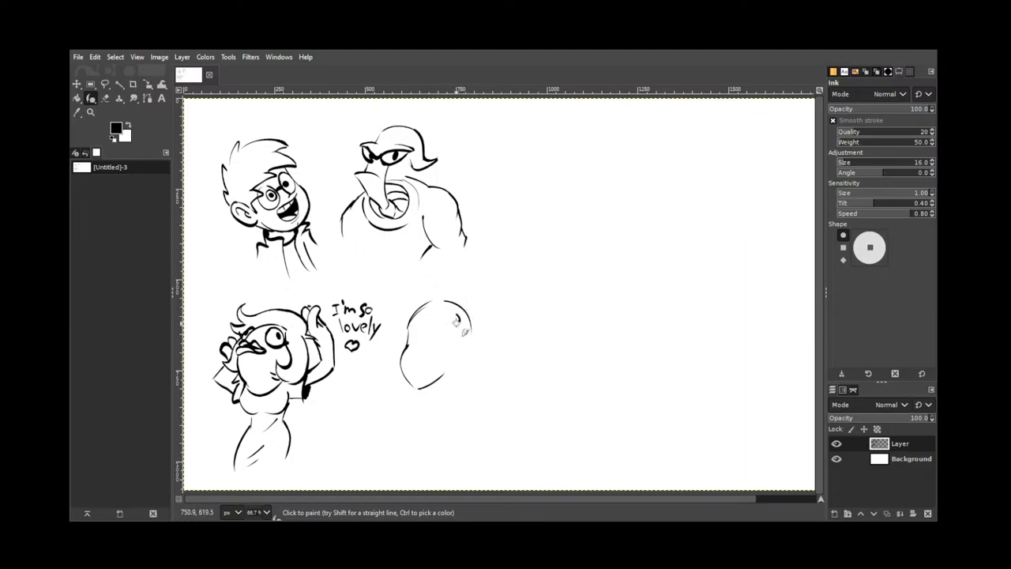
Ink the fourth character's small ear lines and the almond-shaped near eye with a thick upper lid
left_click_drag(455, 315, 459, 335)
mouse_move(425, 345)
left_mouse_down()
mouse_move(454, 344)
mouse_move(425, 341)
mouse_move(456, 356)
mouse_move(424, 350)
mouse_move(437, 343)
mouse_move(466, 355)
mouse_move(439, 344)
left_mouse_up()
key("ctrl+z")
key("shift+e")
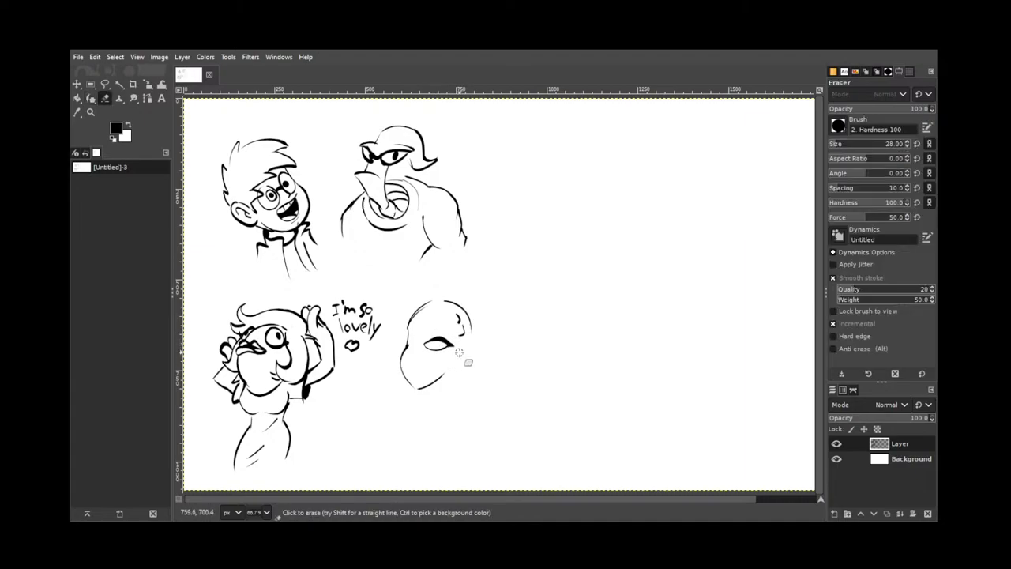
Ink the fourth character's far eye with a thick upper lid, erasing and redrawing the lid until it fits
key("k")
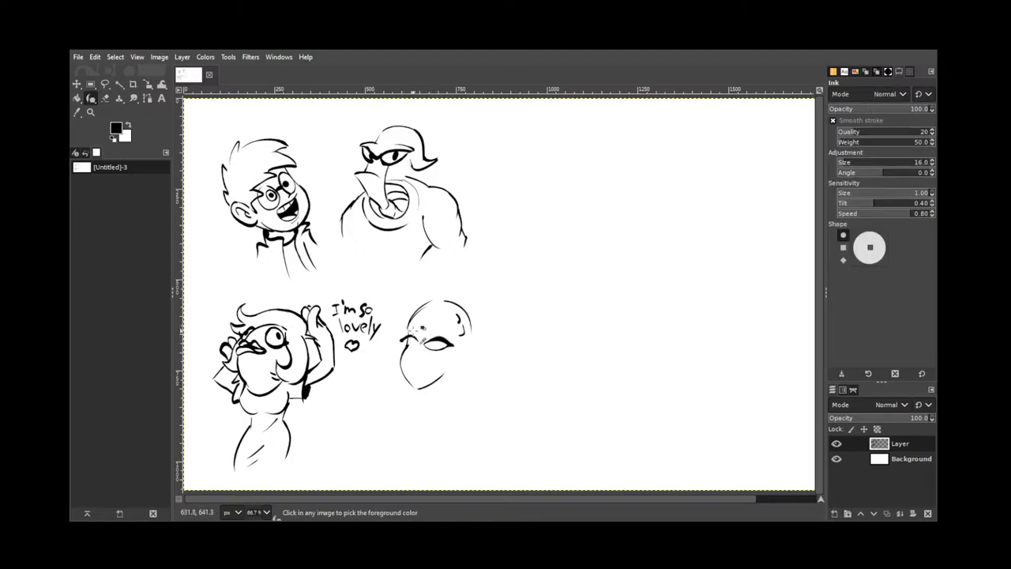
key("shift+e")
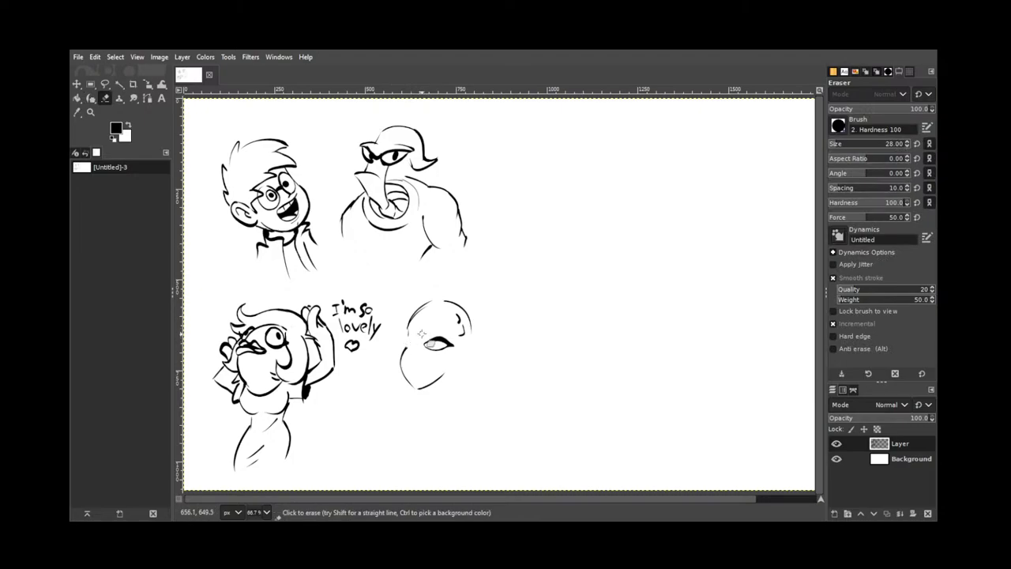
key("k")
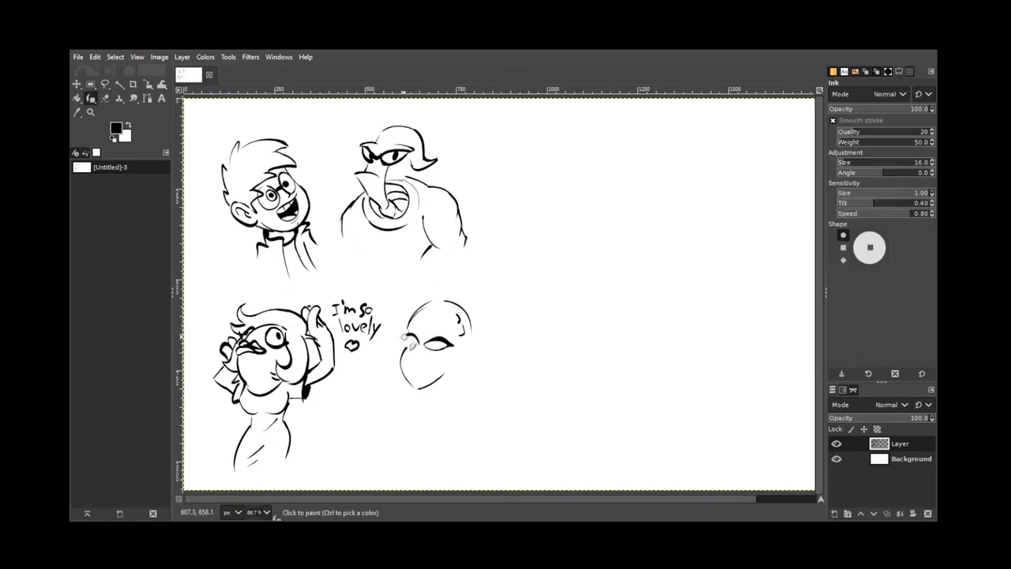
left_click_drag(403, 338, 408, 339)
key("shift+e")
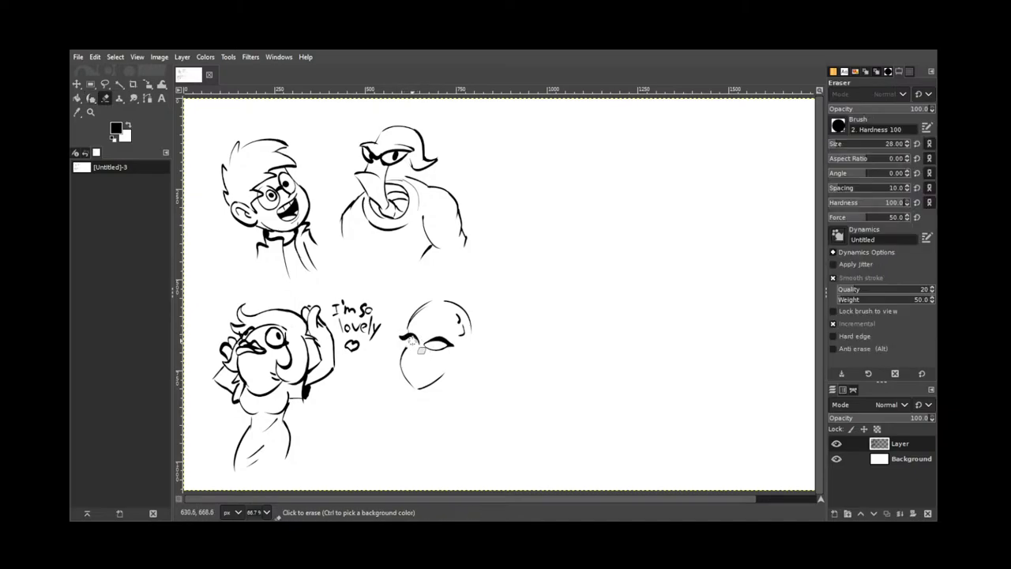
left_click_drag(415, 348, 418, 344)
Finish the fourth character's far eye and ink black pupils in both eyes
key("k")
key("ctrl+z")
left_click(411, 341)
key("ctrl+z")
left_click(412, 340)
key("ctrl+z")
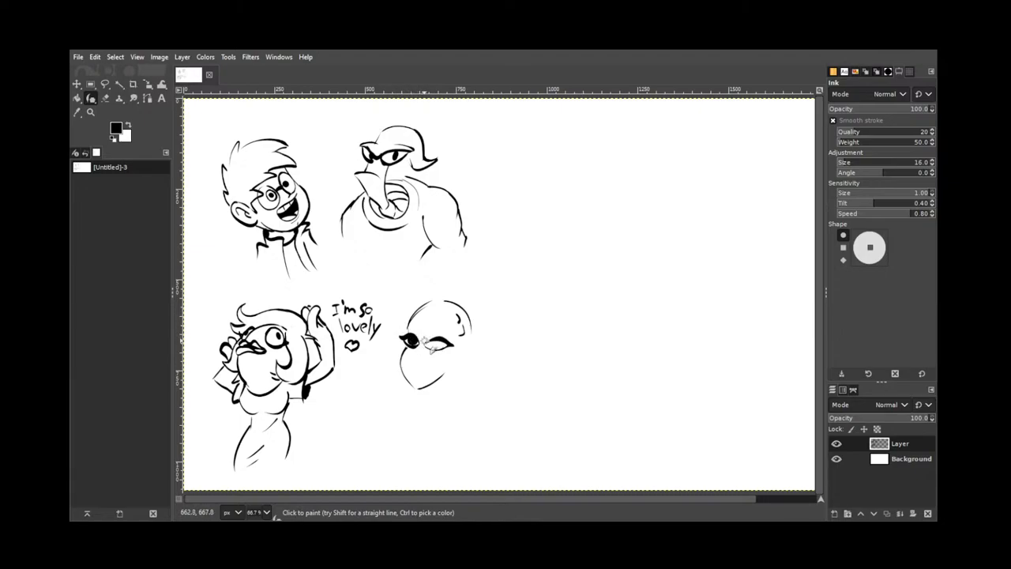
key("ctrl+z")
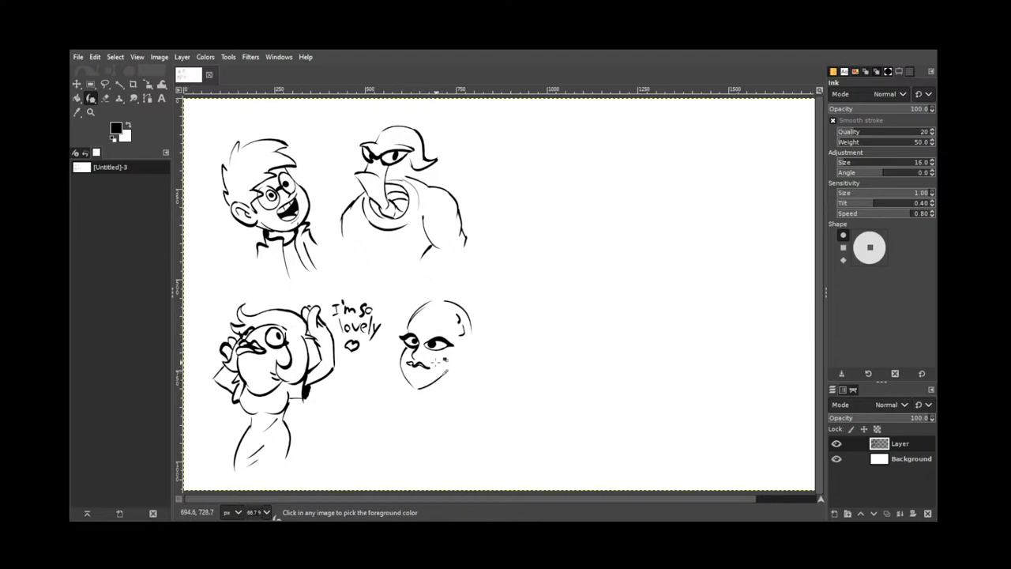
Ink the fourth character's nose and full lips, erasing the surplus mouth strokes
key("ctrl+z")
key("ctrl+z")
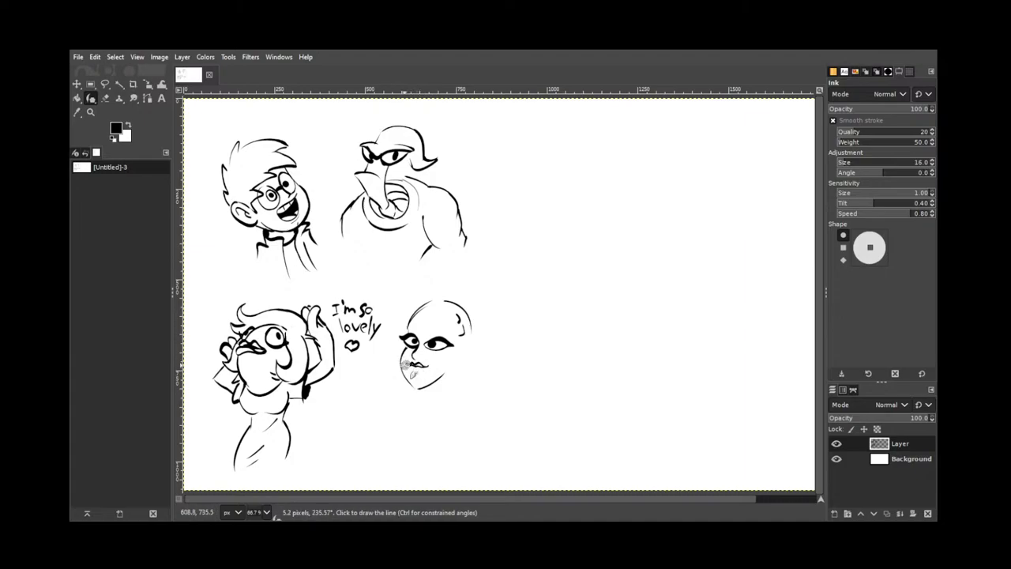
key("shift+e")
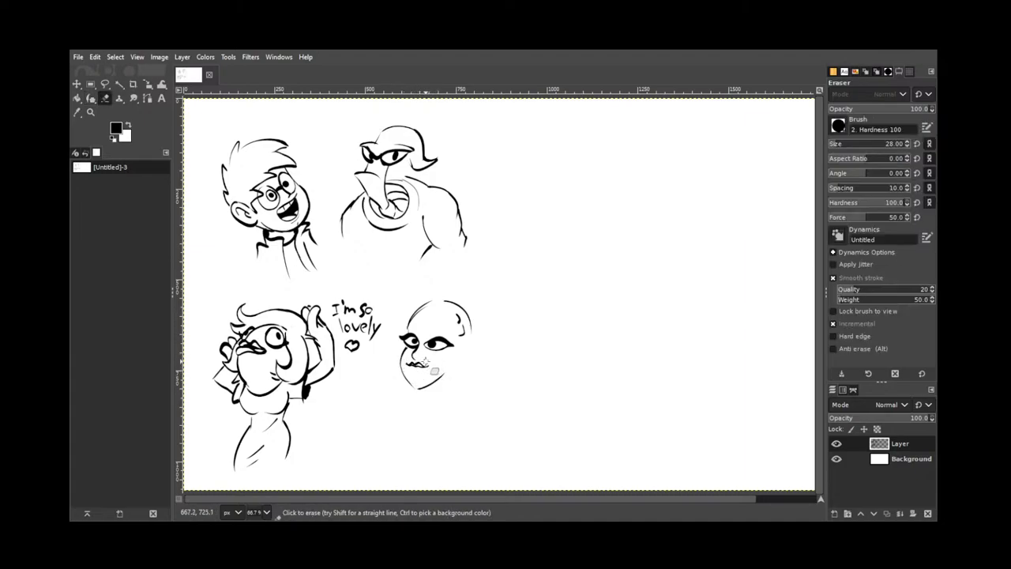
key("k")
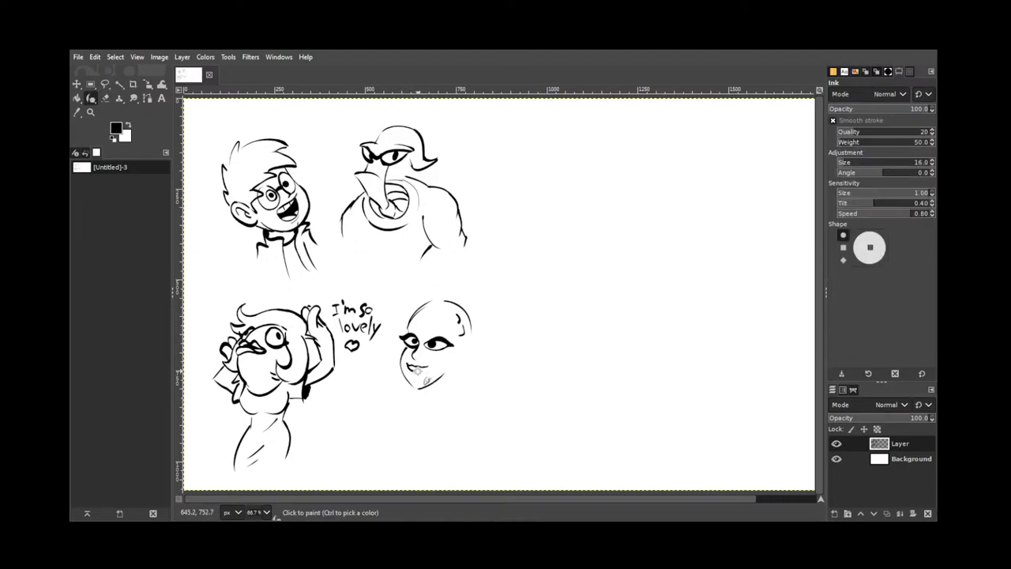
left_click_drag(408, 365, 427, 367)
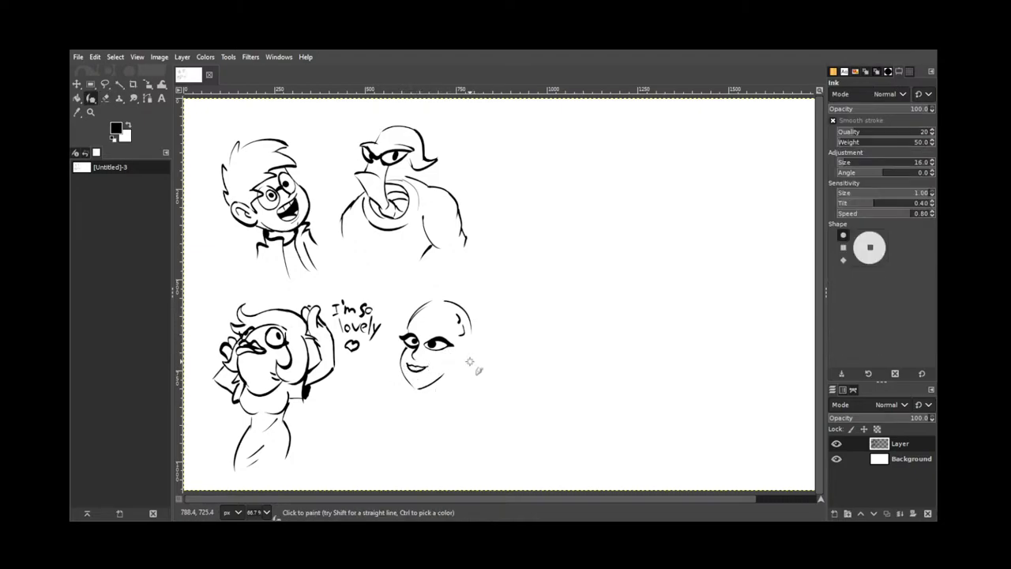
key("ctrl")
left_click_drag(407, 365, 427, 366)
Erase the fourth character's cheek and chin contour and ink a shorter, rounder jawline
key("shift+e")
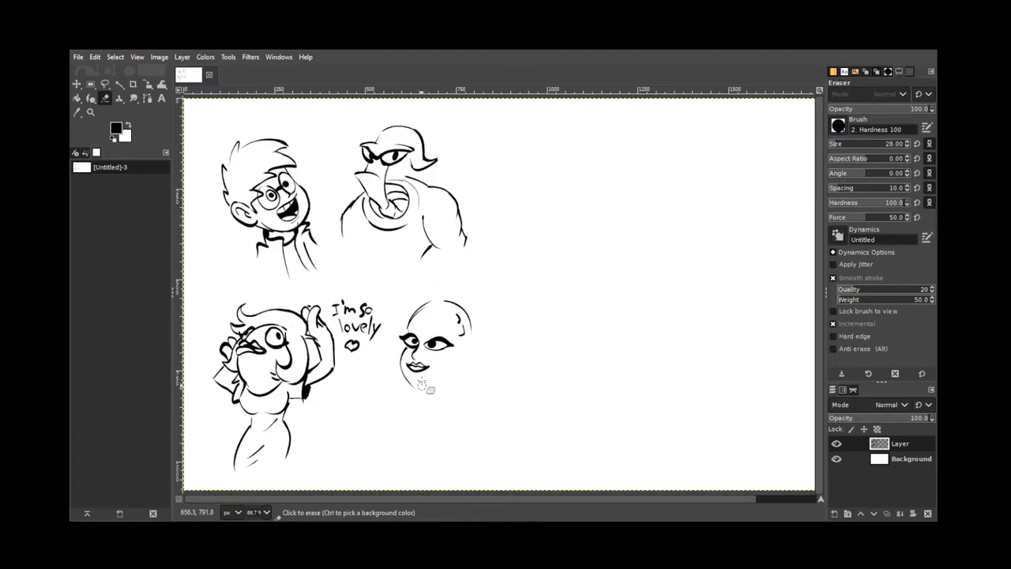
left_click_drag(422, 382, 403, 377)
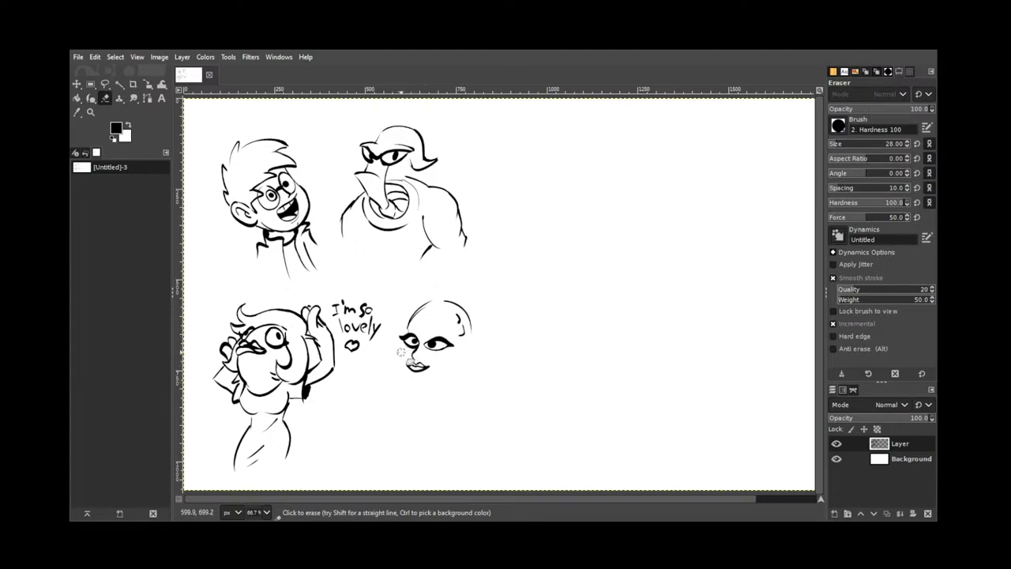
key("k")
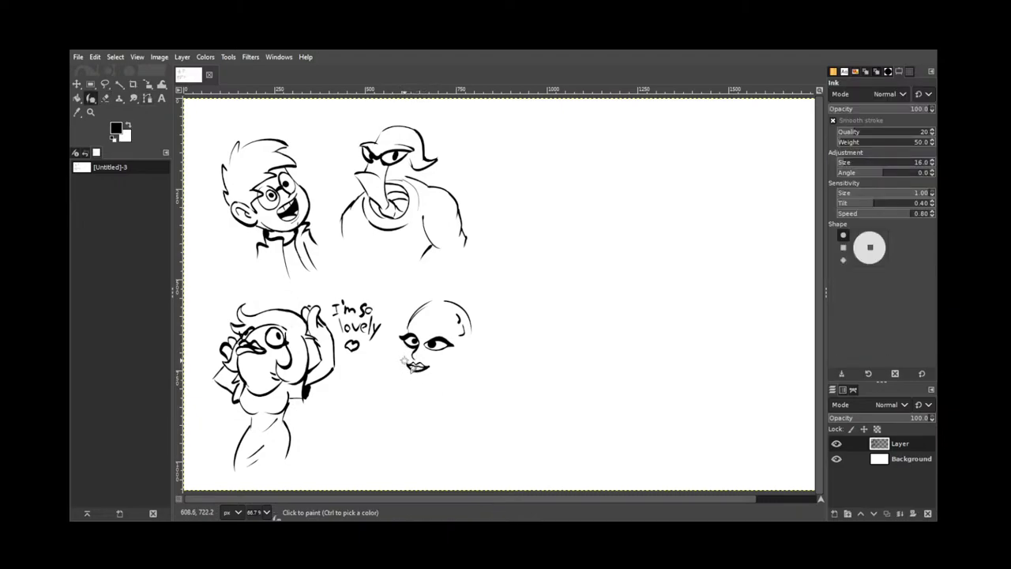
key("shift+e")
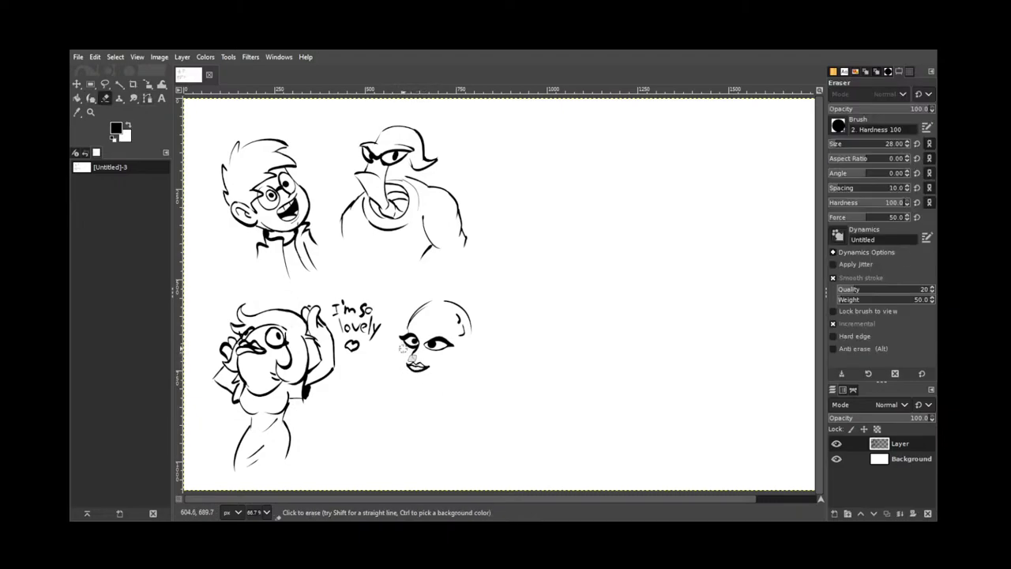
key("k")
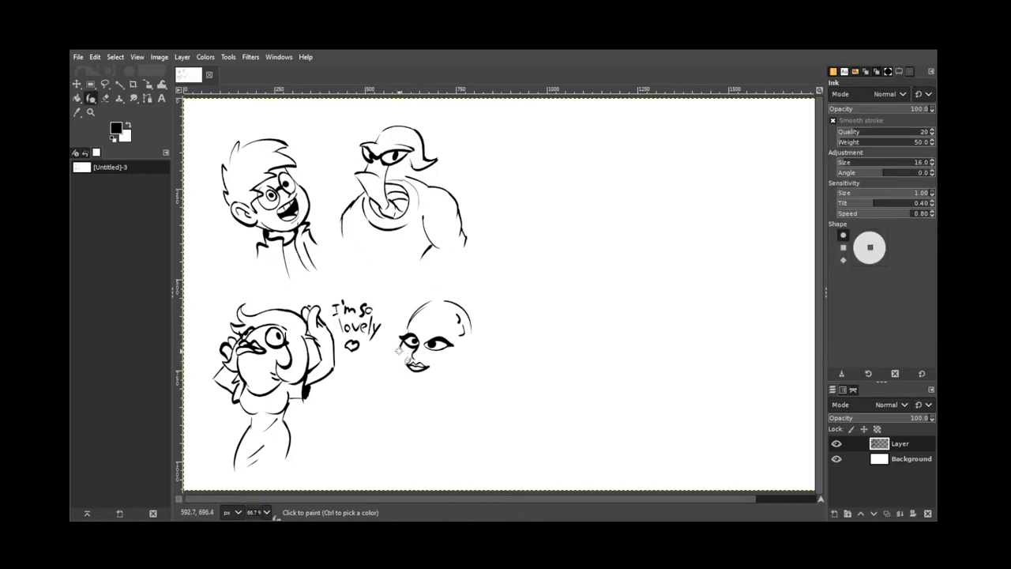
left_click_drag(403, 370, 423, 378)
key("ctrl+z")
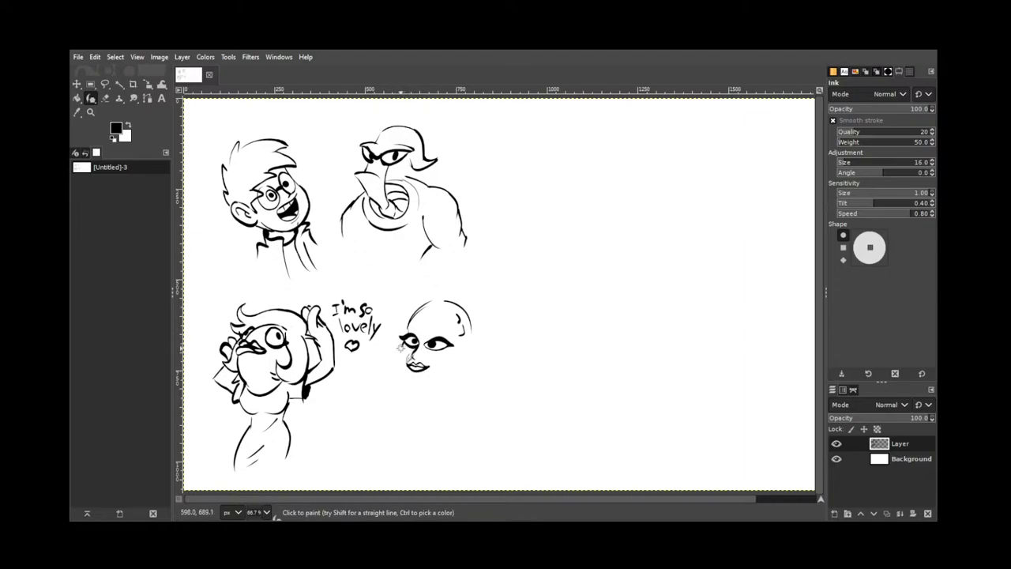
mouse_move(400, 348)
left_mouse_down()
mouse_move(406, 376)
mouse_move(431, 382)
left_mouse_up()
Erase the faint forehead contour of the fourth character and ink a bolder line from the brow up to the crown
key("shift+e")
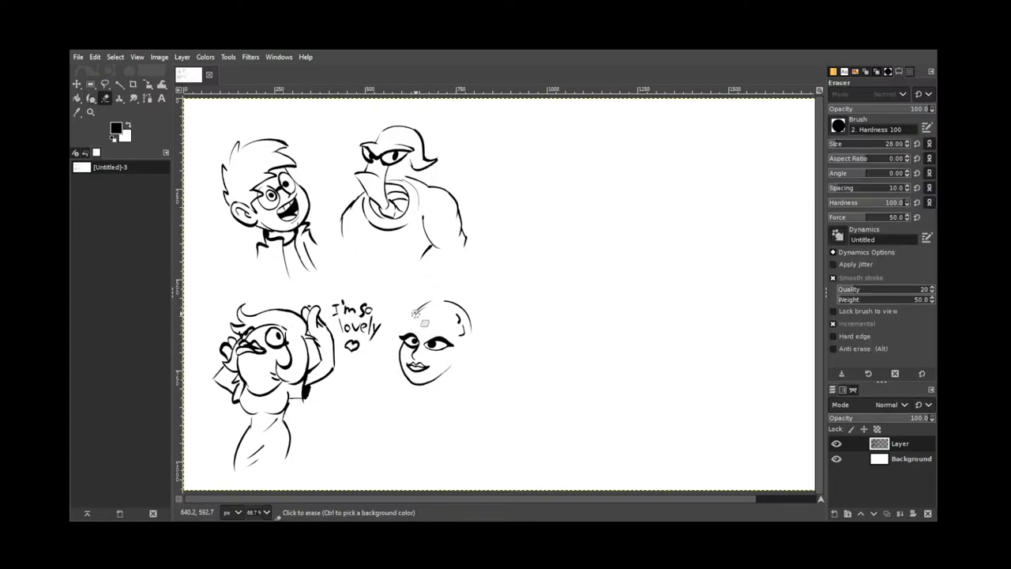
key("k")
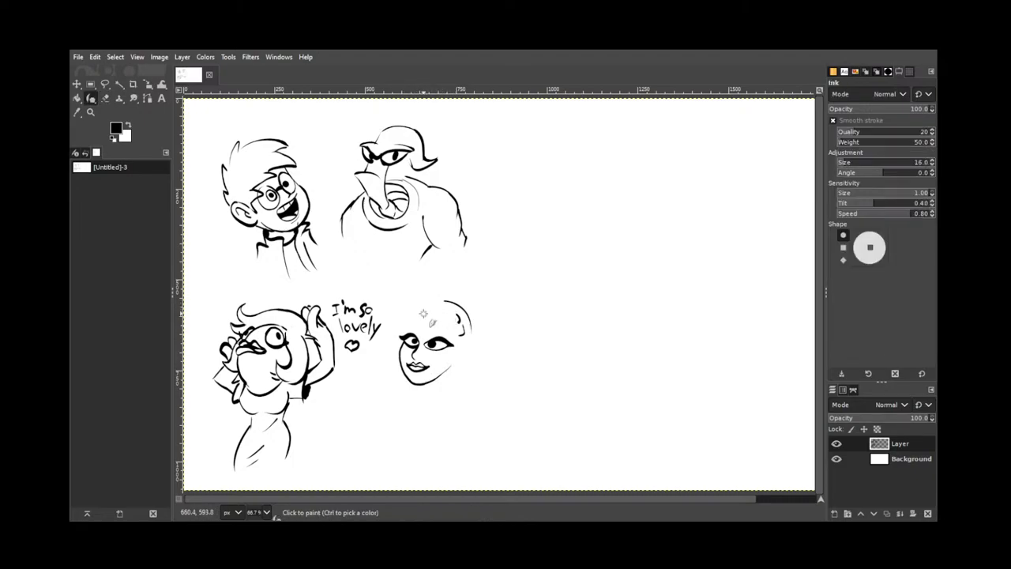
left_click_drag(414, 308, 402, 335)
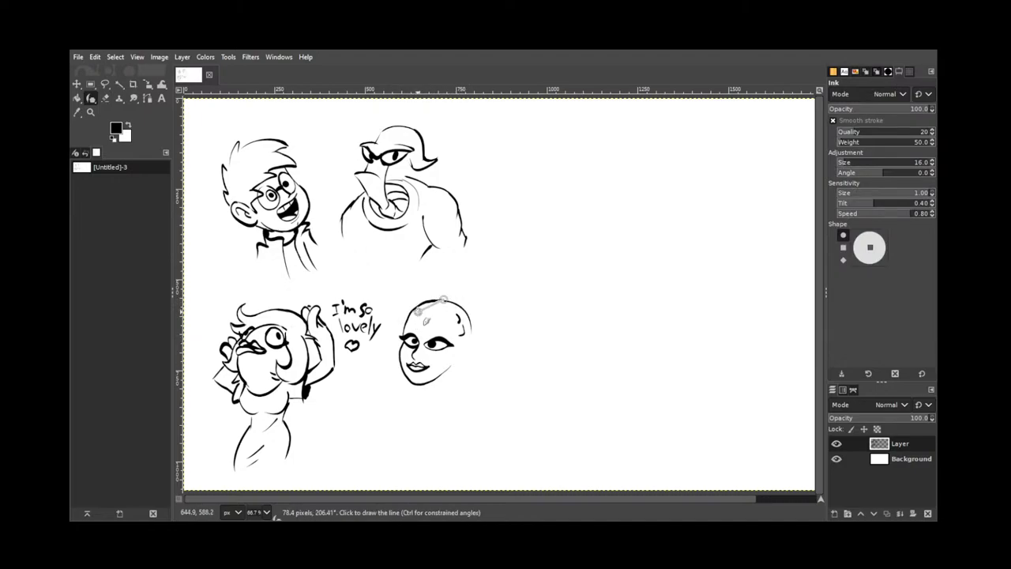
Erase the fourth character's crown and forehead contour, including the stray ink strokes above the brow
key("shift+e")
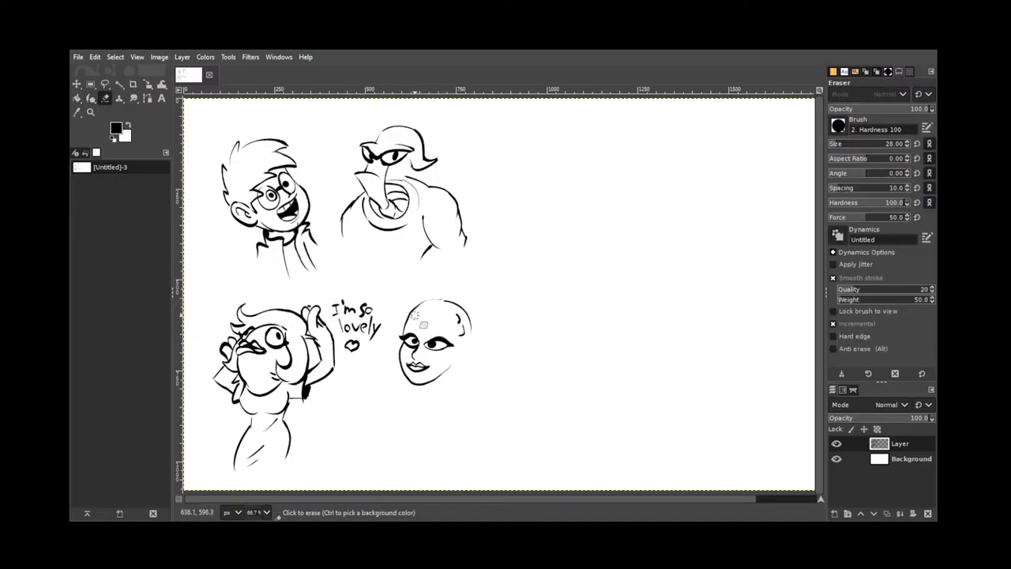
mouse_move(451, 298)
left_mouse_down()
mouse_move(474, 333)
mouse_move(458, 318)
left_mouse_up()
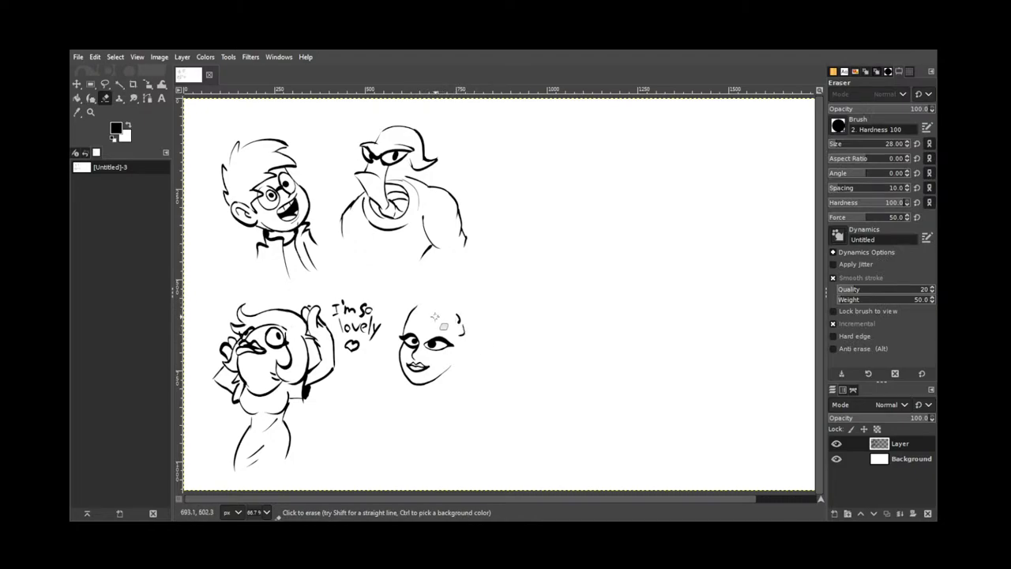
key("k")
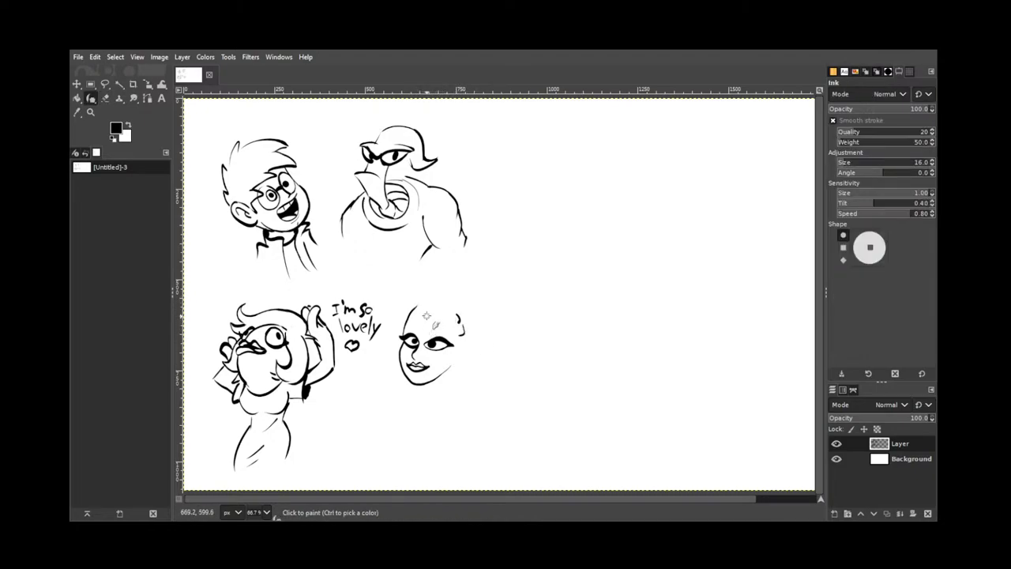
left_click_drag(429, 313, 426, 315)
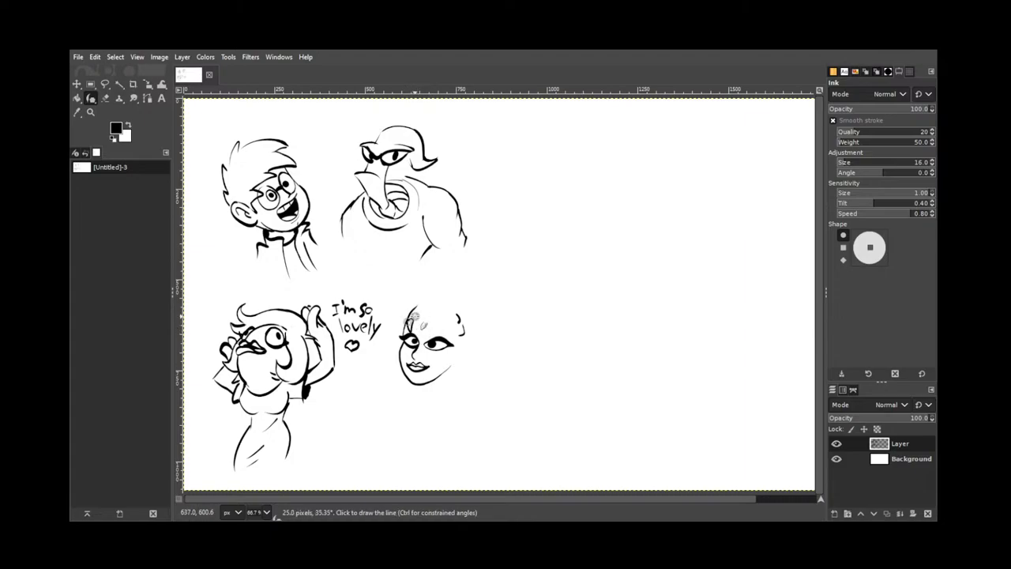
key("shift+e")
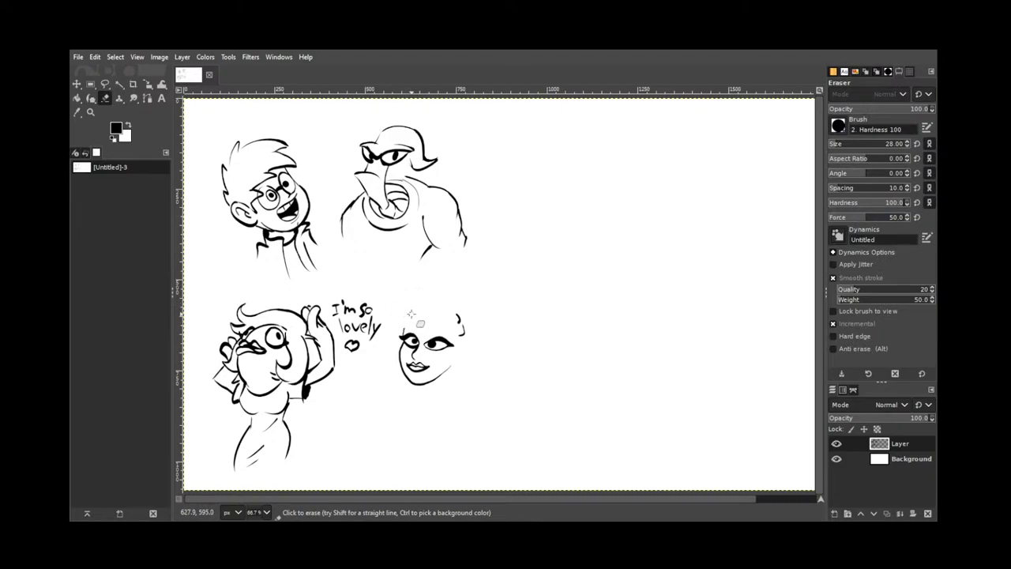
Ink a row of pointed teeth across the fourth character's forehead and erase the ear strokes beside it
key("k")
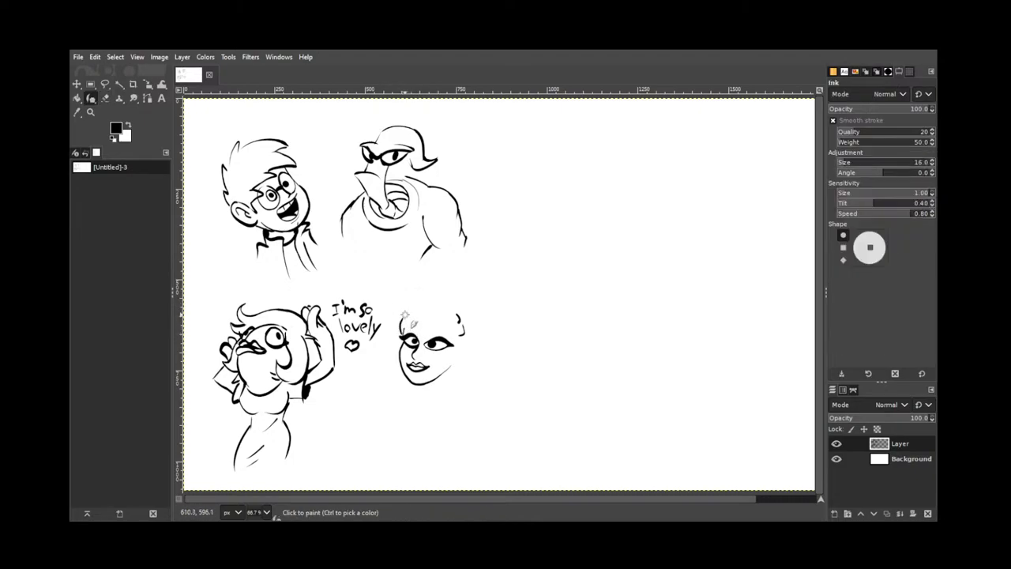
left_click_drag(410, 313, 411, 318)
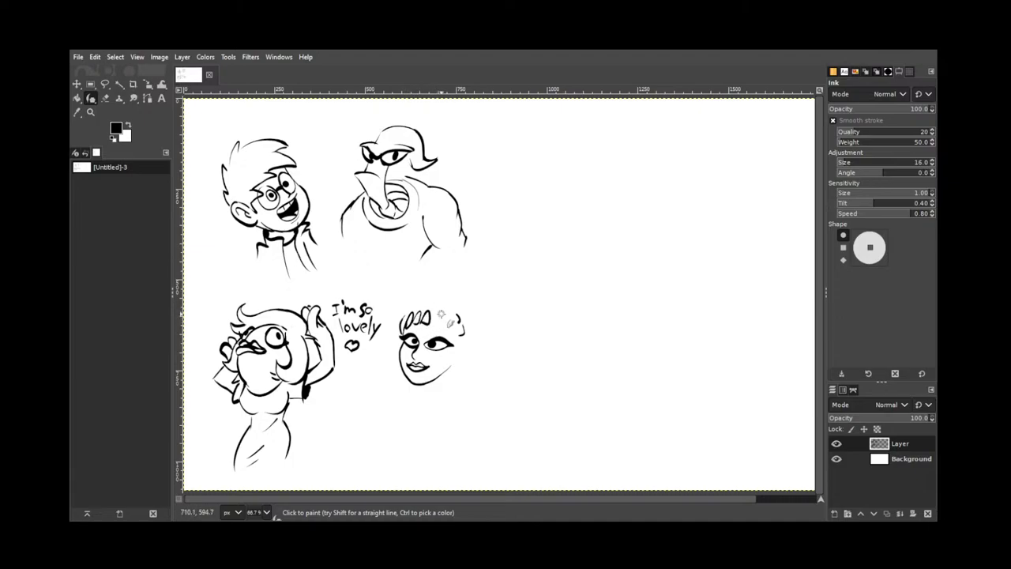
mouse_move(446, 313)
left_mouse_down()
mouse_move(441, 326)
mouse_move(449, 322)
mouse_move(443, 332)
mouse_move(439, 313)
mouse_move(453, 329)
left_mouse_up()
key("ctrl+z")
mouse_move(440, 337)
left_mouse_down()
mouse_move(451, 322)
mouse_move(442, 317)
mouse_move(464, 319)
mouse_move(464, 338)
left_mouse_up()
key("shift+e")
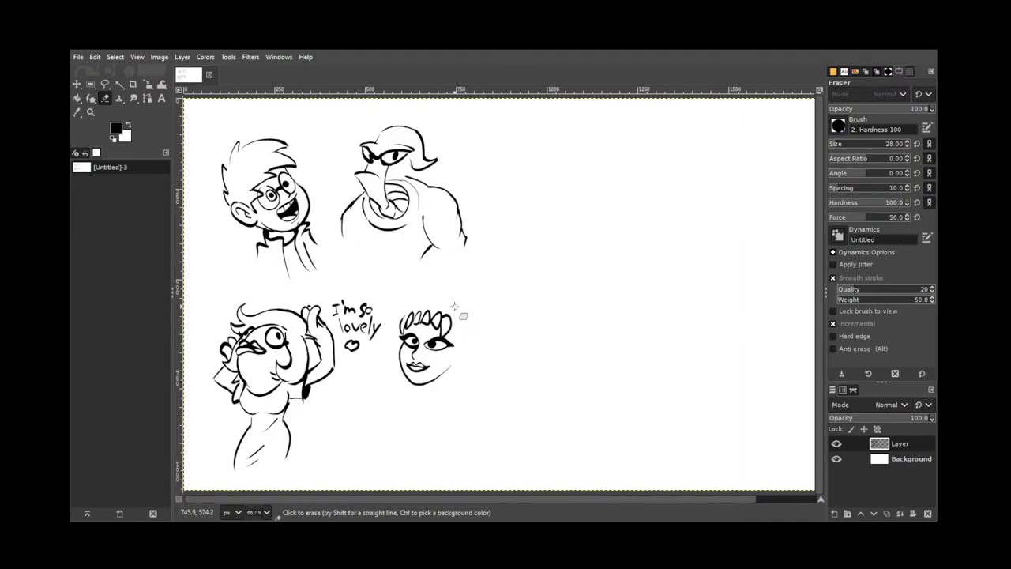
Ink a domed fish-head hood above the row of teeth, with two solid black eyes and jagged side edges
key("k")
mouse_move(404, 314)
left_mouse_down()
mouse_move(421, 286)
mouse_move(438, 281)
mouse_move(454, 296)
left_mouse_up()
key("ctrl+z")
key("ctrl+z")
mouse_move(402, 316)
left_mouse_down()
mouse_move(429, 278)
mouse_move(473, 285)
mouse_move(454, 287)
mouse_move(479, 338)
left_mouse_up()
key("ctrl+z")
key("ctrl+z")
mouse_move(450, 278)
left_mouse_down()
mouse_move(471, 302)
mouse_move(477, 335)
left_mouse_up()
mouse_move(410, 296)
left_mouse_down()
mouse_move(445, 307)
mouse_move(454, 296)
mouse_move(479, 331)
mouse_move(455, 334)
left_mouse_up()
mouse_move(404, 306)
left_mouse_down()
mouse_move(394, 332)
mouse_move(401, 320)
left_mouse_up()
left_click_drag(474, 315, 470, 332)
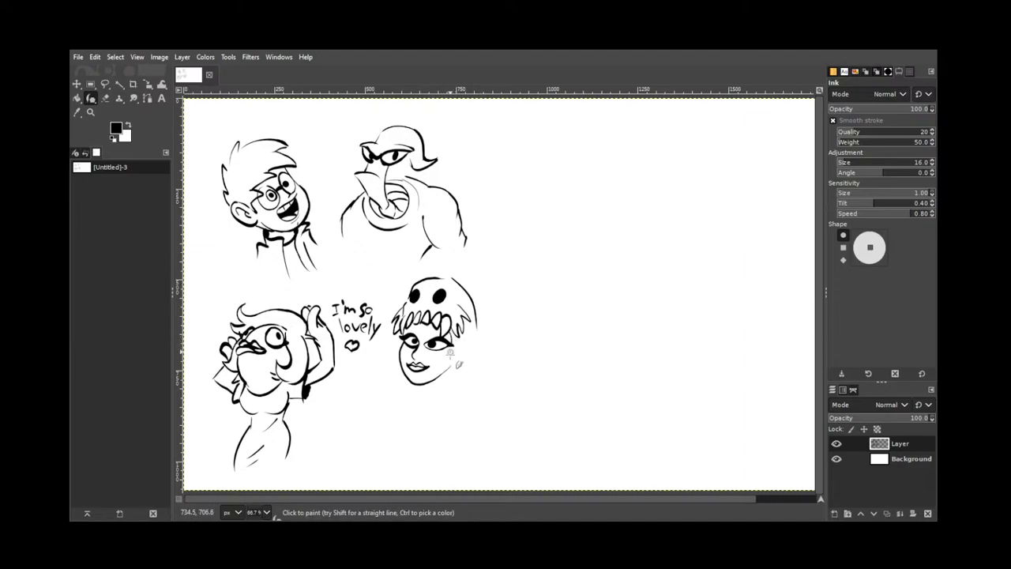
Ink the fourth character's hair locks hanging on both sides of the face and short neck lines beneath the jaw
mouse_move(454, 356)
left_mouse_down()
mouse_move(468, 377)
mouse_move(462, 384)
mouse_move(473, 375)
mouse_move(469, 332)
mouse_move(472, 380)
mouse_move(475, 331)
mouse_move(466, 390)
left_mouse_up()
key("ctrl+z")
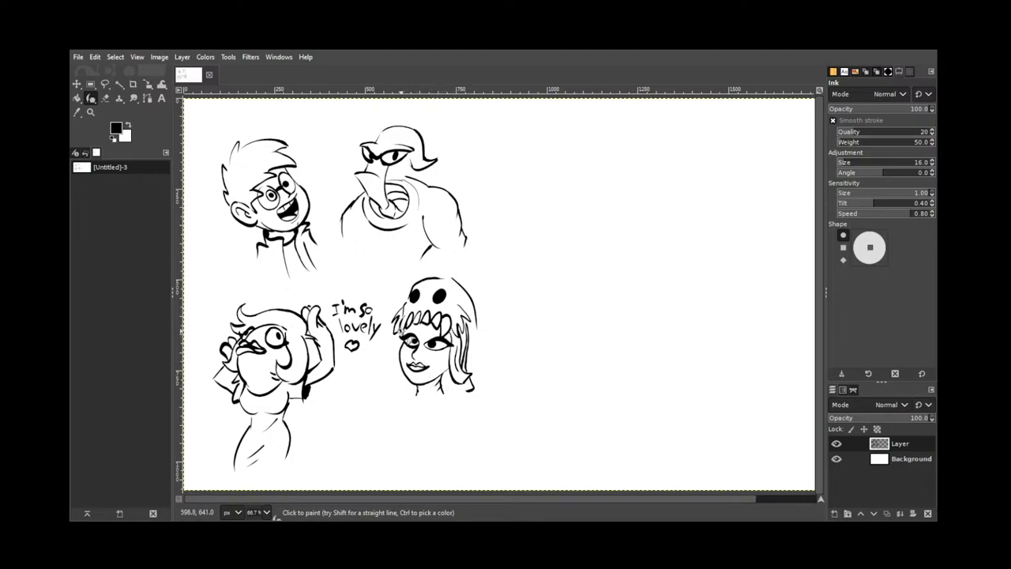
left_click_drag(398, 344, 395, 379)
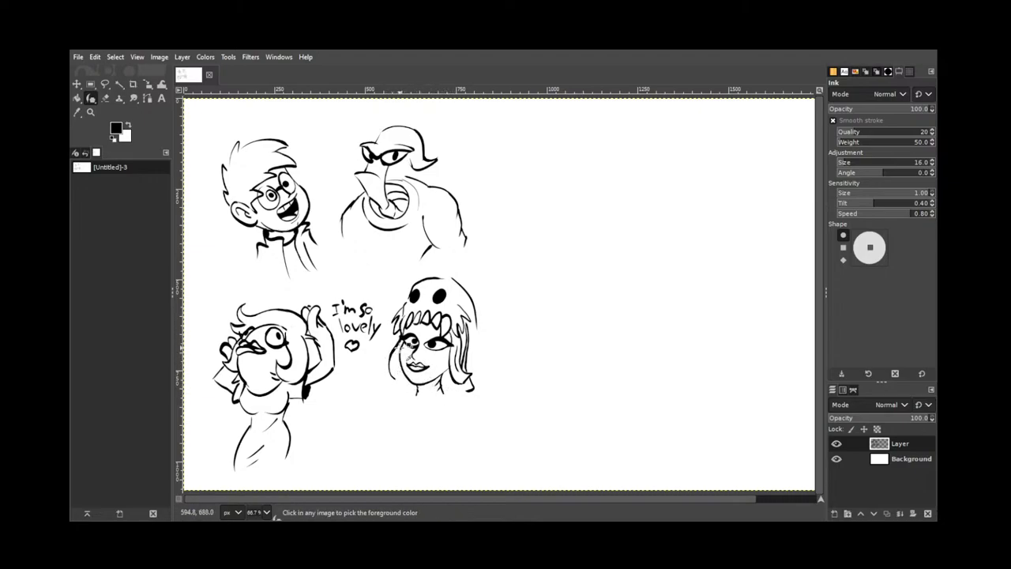
key("ctrl+z")
left_click_drag(400, 338, 388, 384)
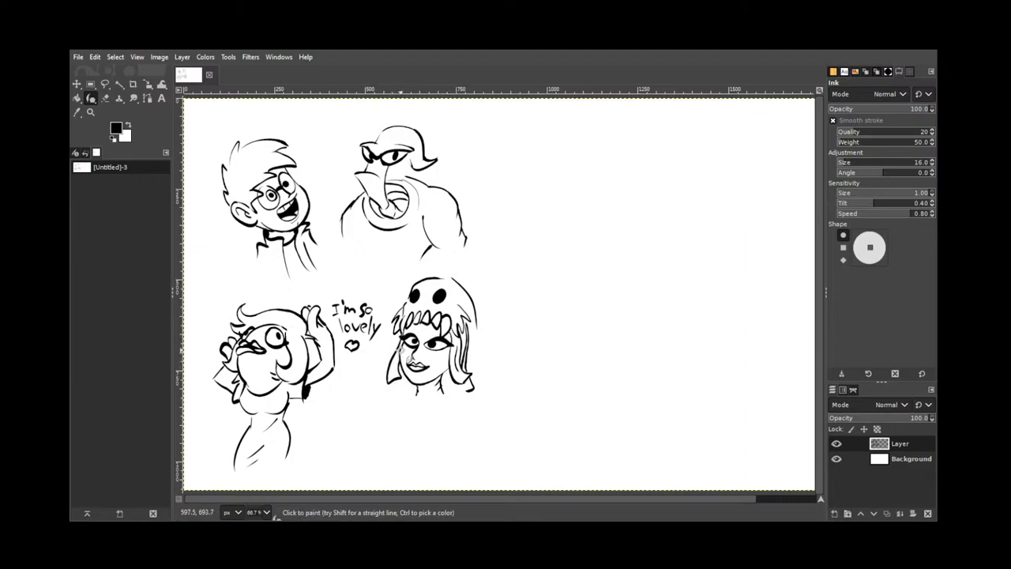
left_click_drag(401, 341, 392, 368)
key("ctrl+z")
left_click_drag(397, 378, 412, 382)
key("ctrl+z")
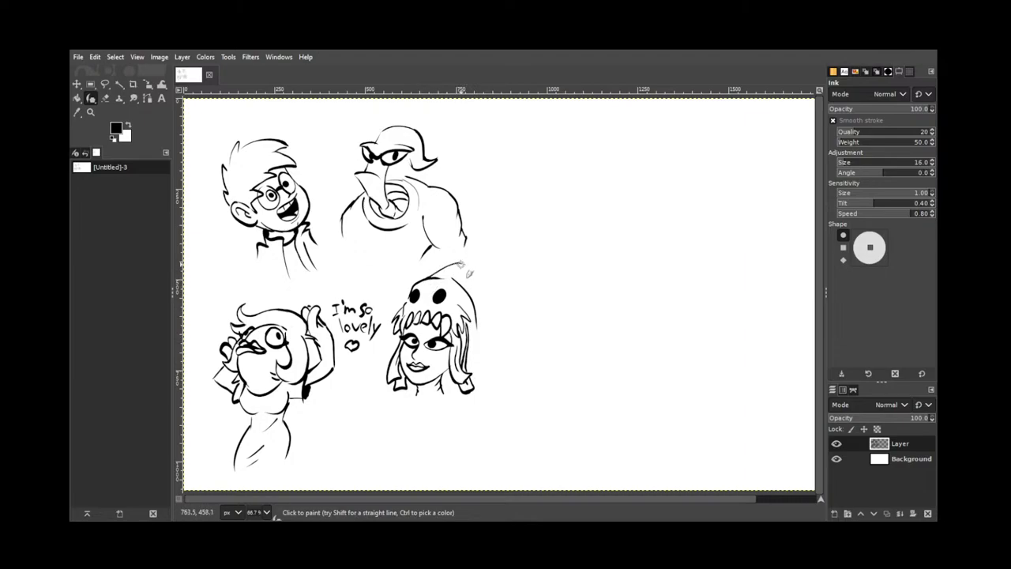
Ink spiky fins along the crest and back of the fish hood, plus scale marks and a long hanging edge
key("ctrl+z")
left_click_drag(431, 278, 461, 267)
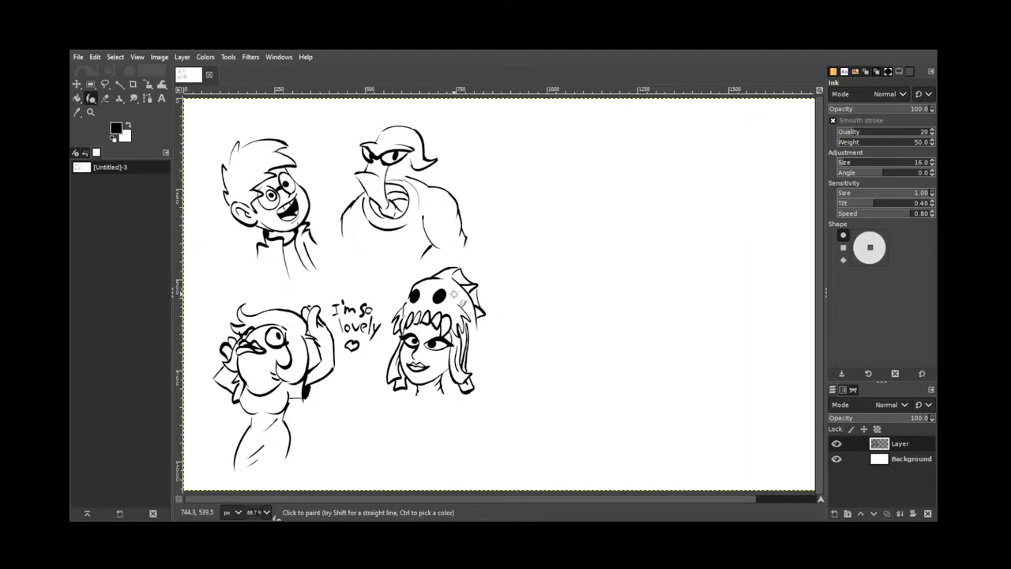
mouse_move(456, 297)
left_mouse_down()
mouse_move(479, 322)
mouse_move(477, 307)
mouse_move(441, 367)
mouse_move(474, 318)
mouse_move(474, 363)
left_mouse_up()
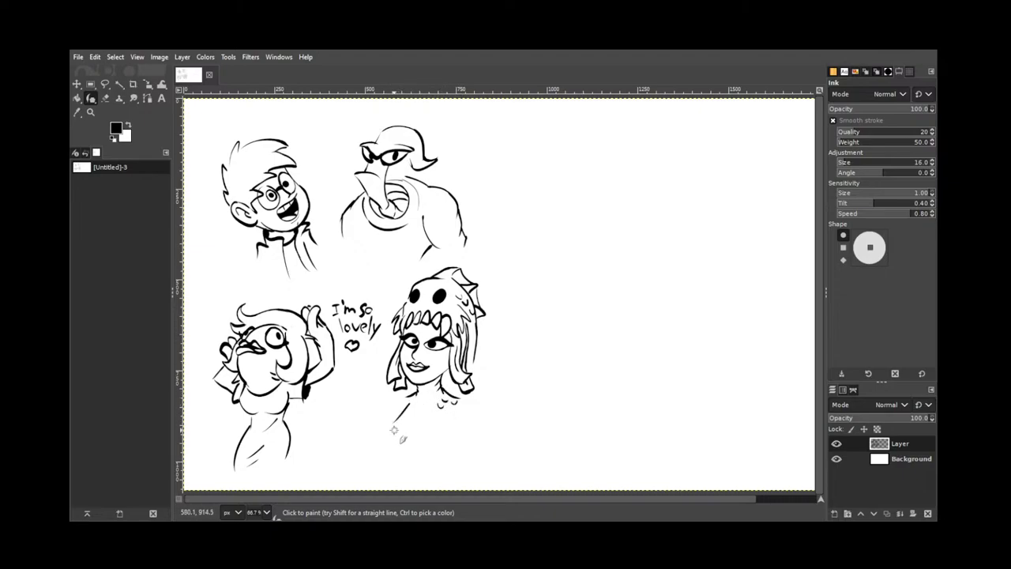
Ink the fourth character's shoulder, bust and waist contours below the neck
left_click_drag(398, 418, 409, 442)
left_click_drag(443, 418, 447, 447)
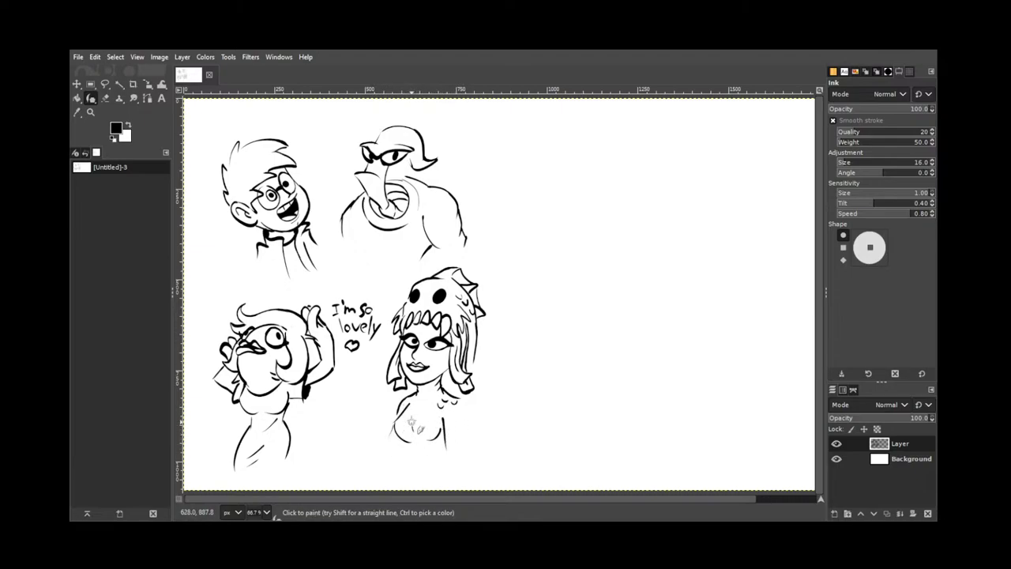
key("ctrl+z")
left_click_drag(407, 441, 395, 464)
left_click_drag(443, 432, 439, 464)
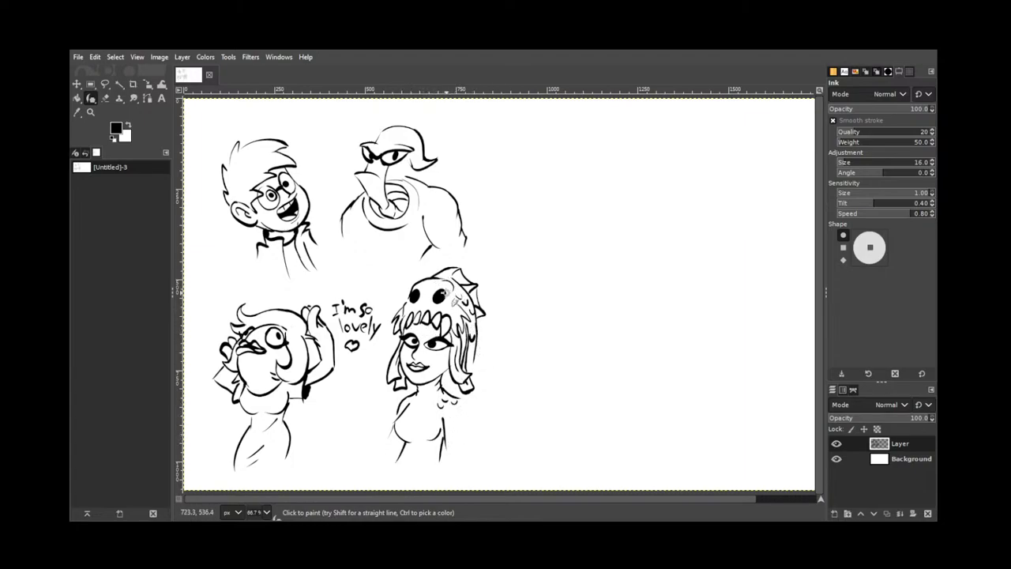
Erase the hood outline above the fish eyes and ink raised, rounded bulges around them
left_click_drag(446, 287, 438, 290)
key("shift+e")
left_click_drag(417, 285, 418, 285)
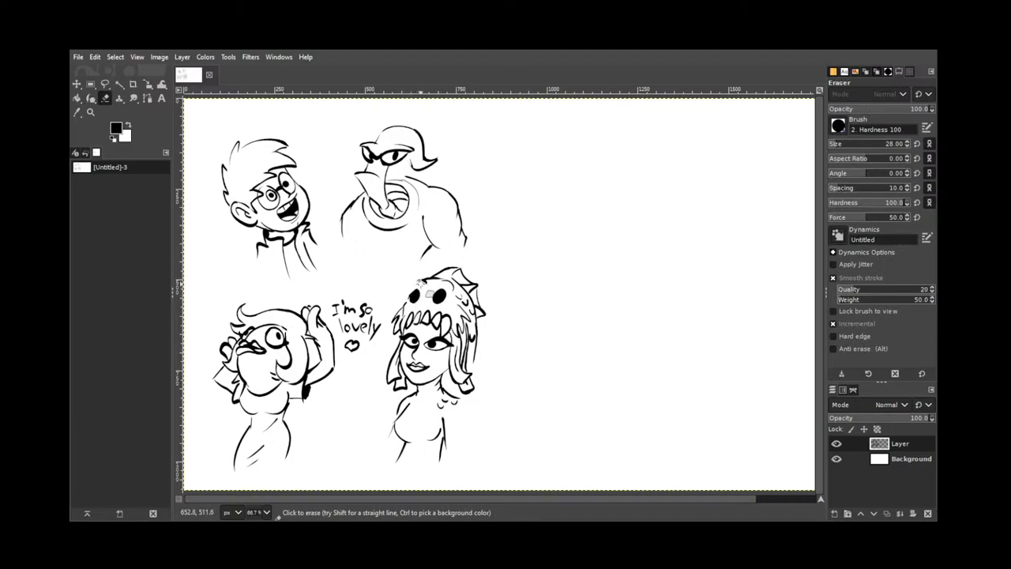
key("k")
mouse_move(411, 286)
left_mouse_down()
mouse_move(425, 281)
mouse_move(408, 300)
mouse_move(421, 292)
left_mouse_up()
key("ctrl+z")
key("ctrl+z")
Ink scale marks down the hood's hanging side and add heavier lids and brow strokes to the woman's eyes
left_click_drag(468, 353, 473, 345)
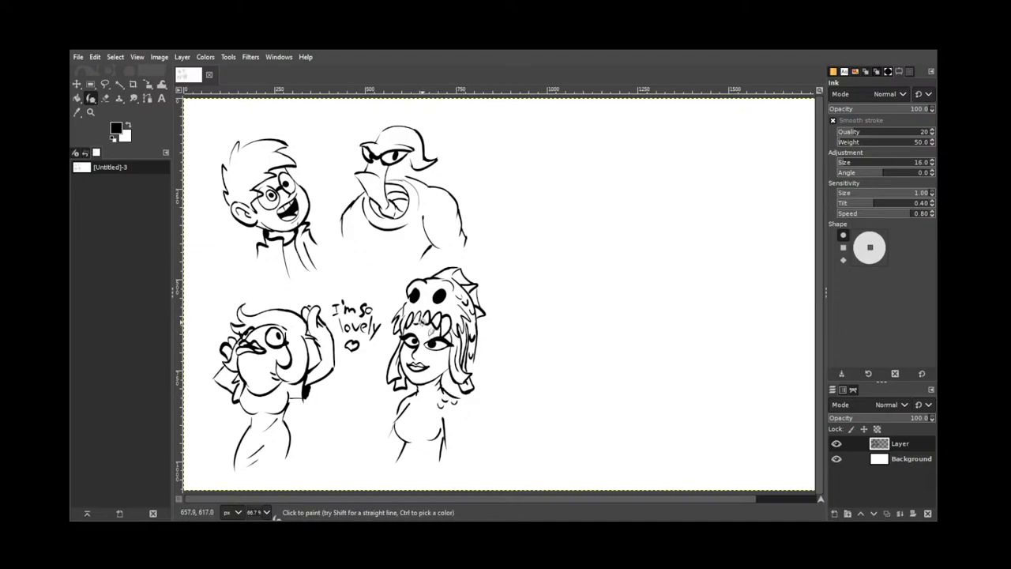
left_click_drag(426, 347, 438, 339)
left_click_drag(428, 350, 445, 340)
left_click_drag(414, 329, 412, 331)
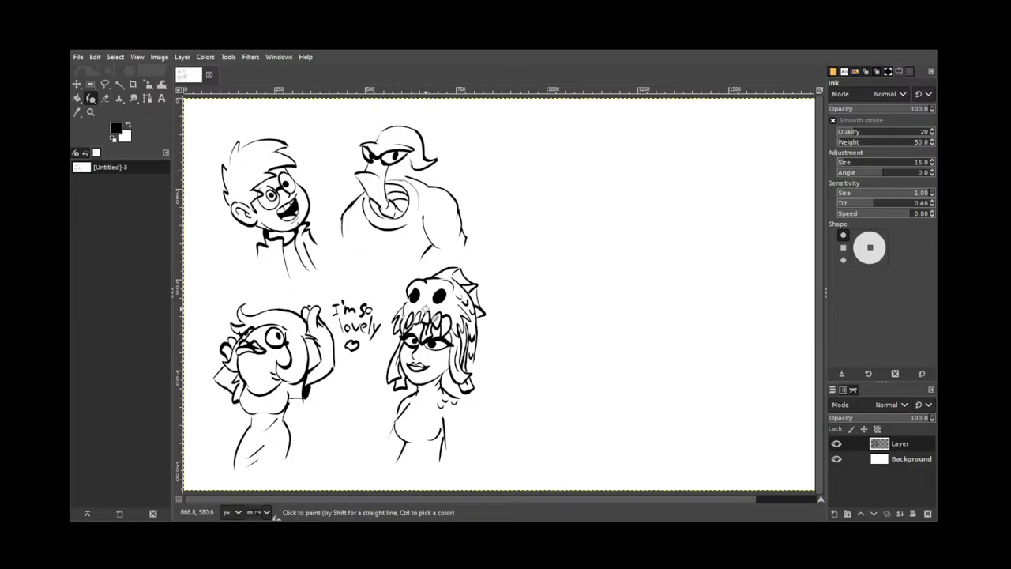
Extend the fish hood down behind the shoulder with a finned tail and ink the cape edge beside the torso
mouse_move(472, 355)
left_mouse_down()
mouse_move(463, 429)
mouse_move(460, 411)
left_mouse_up()
key("ctrl+z")
key("ctrl+z")
left_click_drag(470, 448, 470, 454)
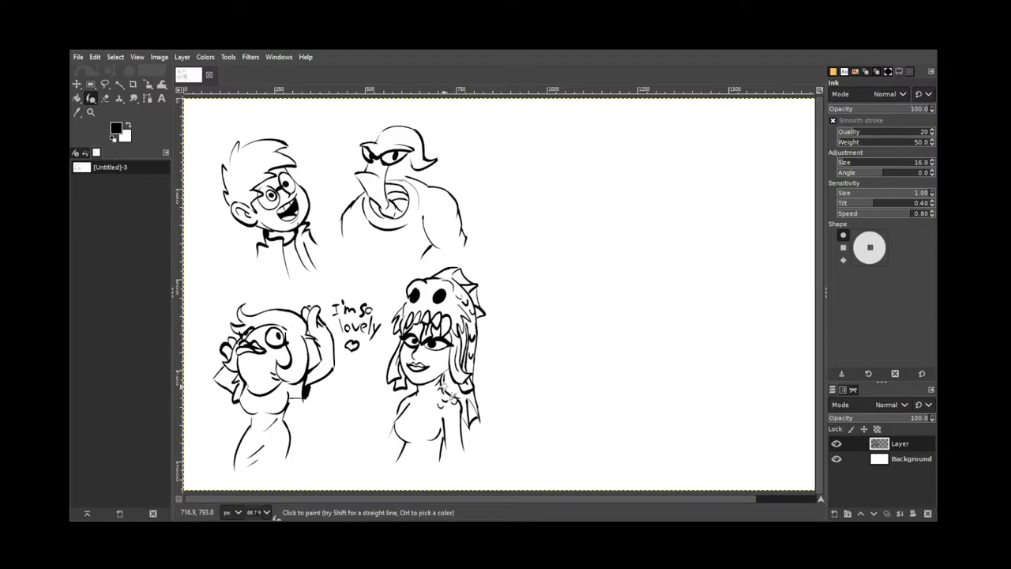
key("ctrl")
Ink the fourth character's outer arm line and shoulder mark, and add scale marks down the cape beside the torso
left_click_drag(385, 443, 395, 458)
key("ctrl+z")
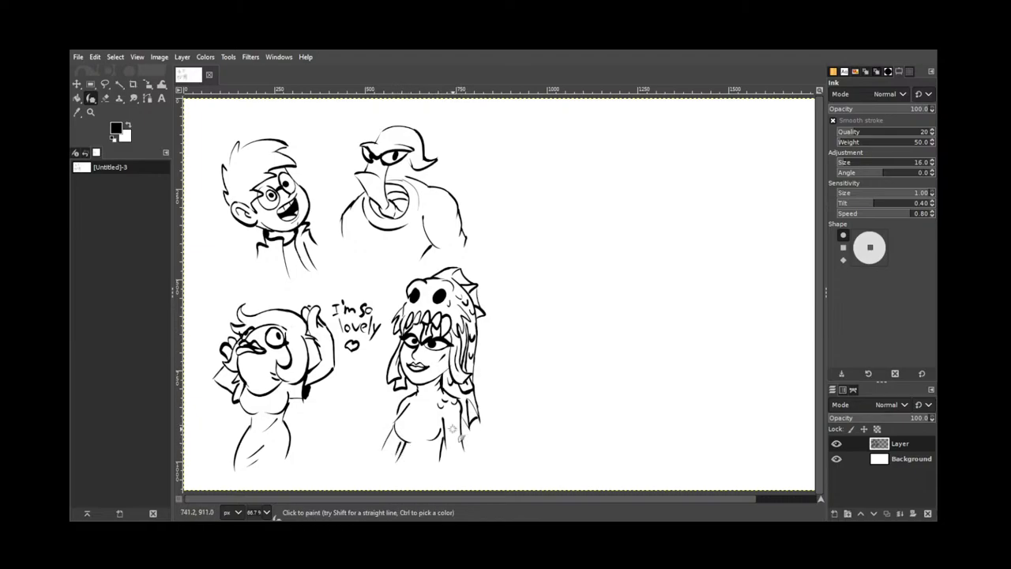
mouse_move(450, 412)
left_mouse_down()
mouse_move(459, 413)
mouse_move(457, 441)
left_mouse_up()
key("ctrl+z")
left_click_drag(408, 402, 409, 398)
key("ctrl+z")
left_click_drag(395, 422, 374, 457)
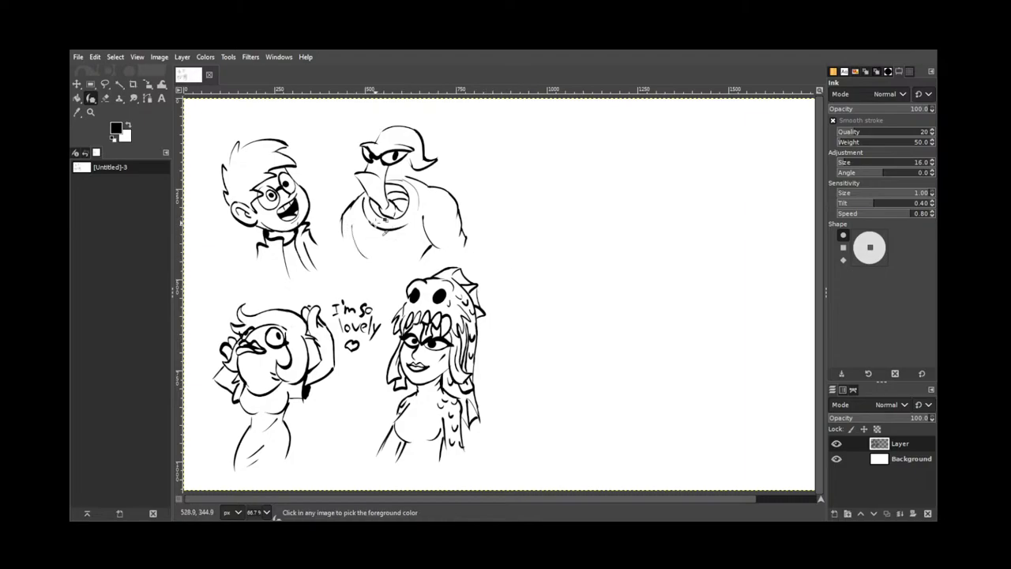
Ink the second character's inner arm contour, then erase the chest crease and ink a new one
key("ctrl+z")
left_click_drag(350, 225, 365, 258)
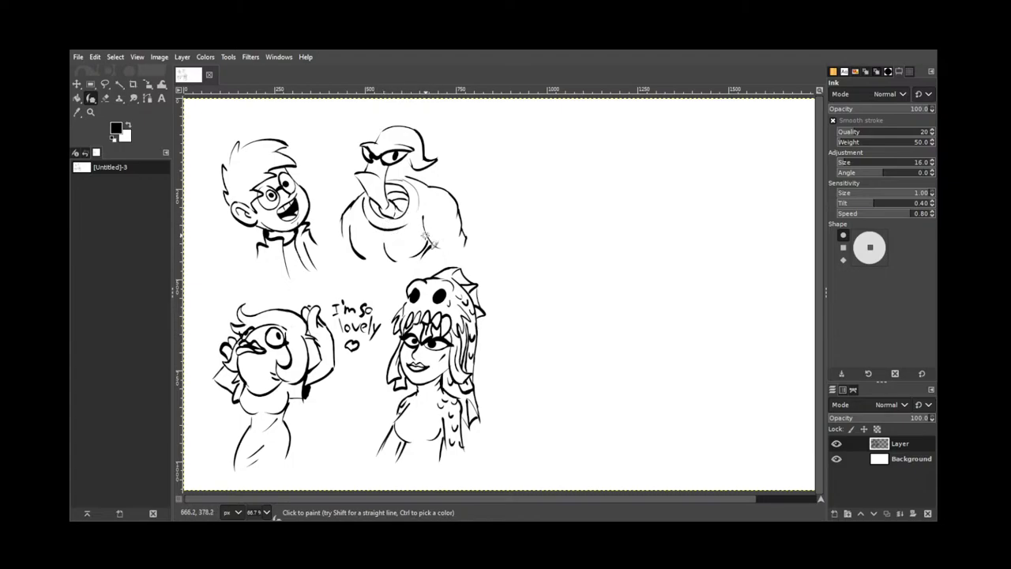
key("shift+e")
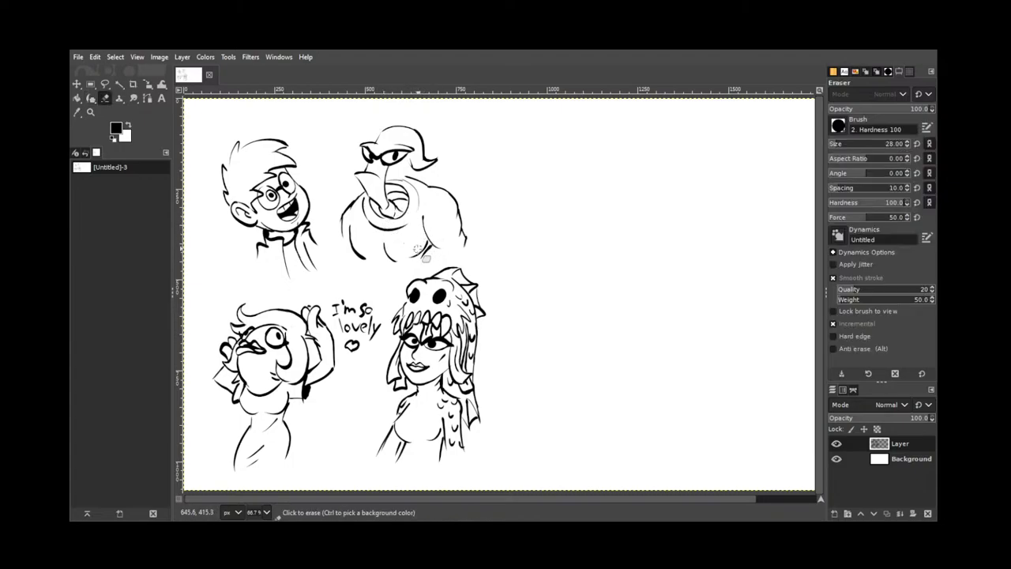
left_click(390, 247)
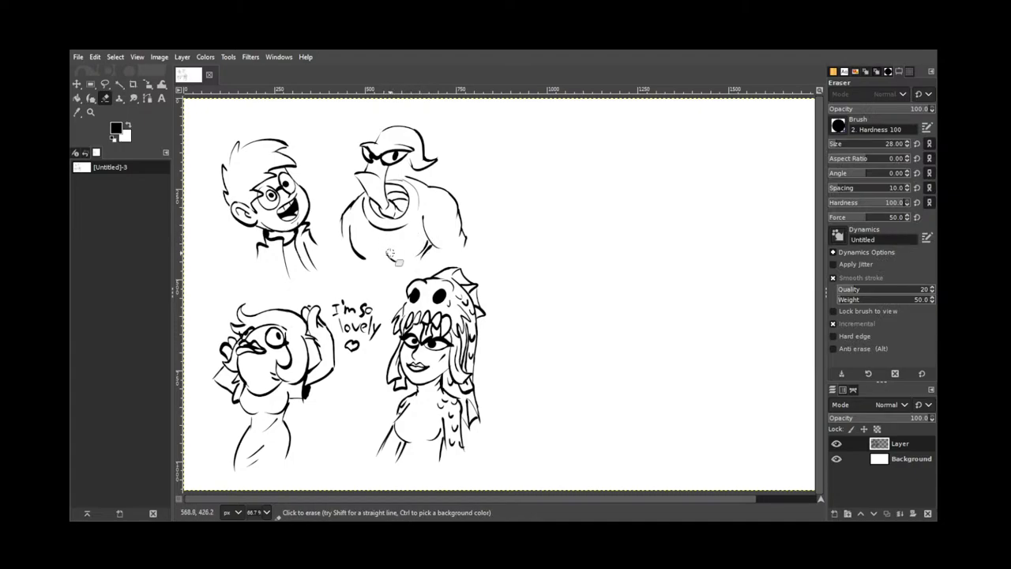
key("k")
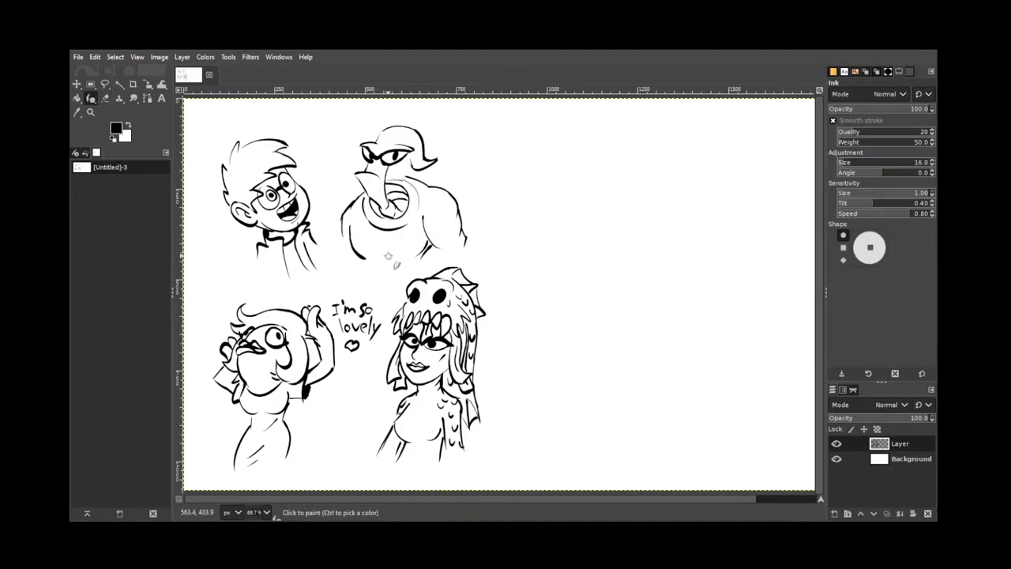
left_click_drag(388, 258, 402, 238)
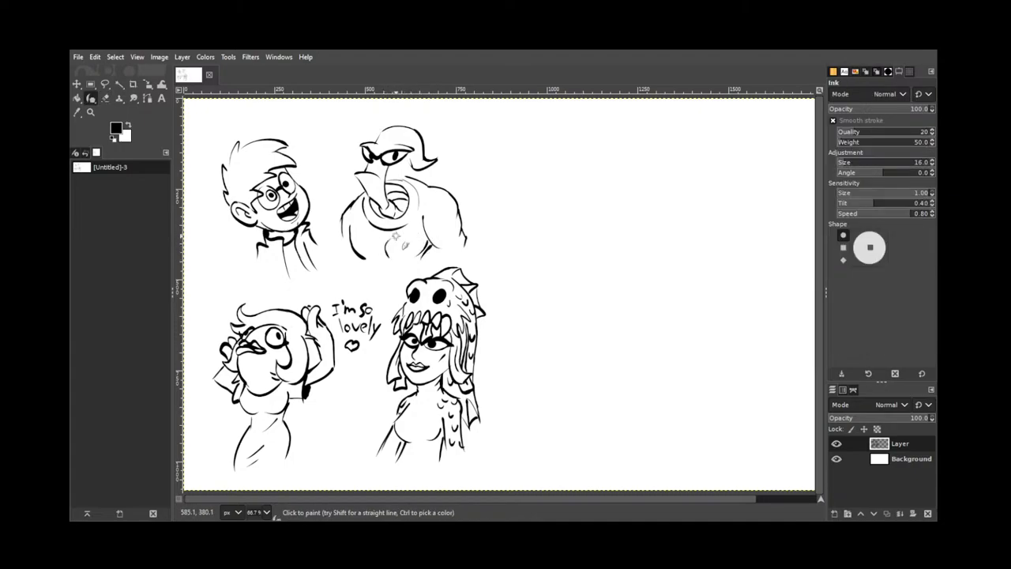
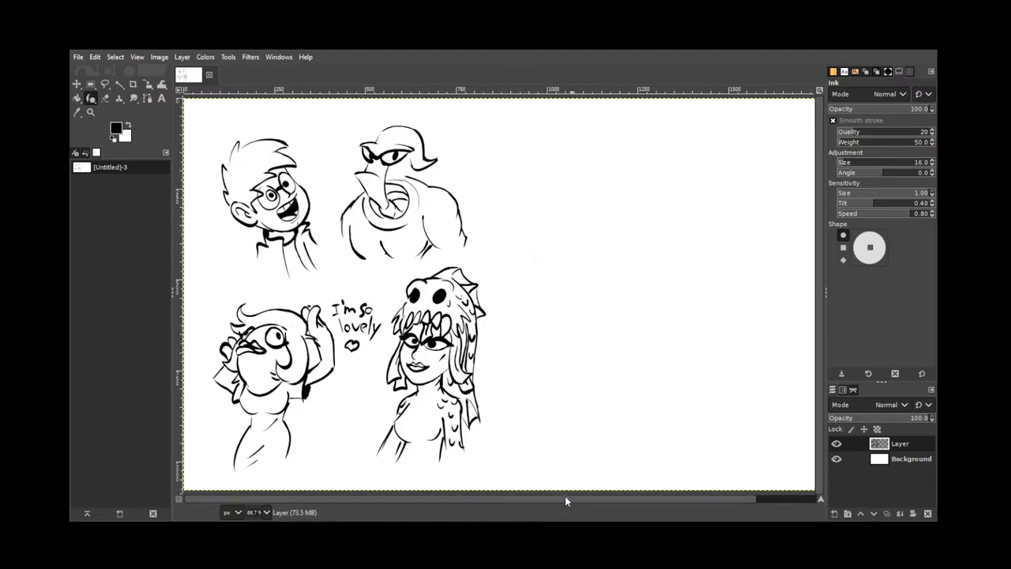
Thicken the second character's hair tail and replace the chest crease with a cleaner stroke
mouse_move(565, 497)
left_mouse_down()
mouse_move(638, 498)
mouse_move(451, 505)
left_mouse_up()
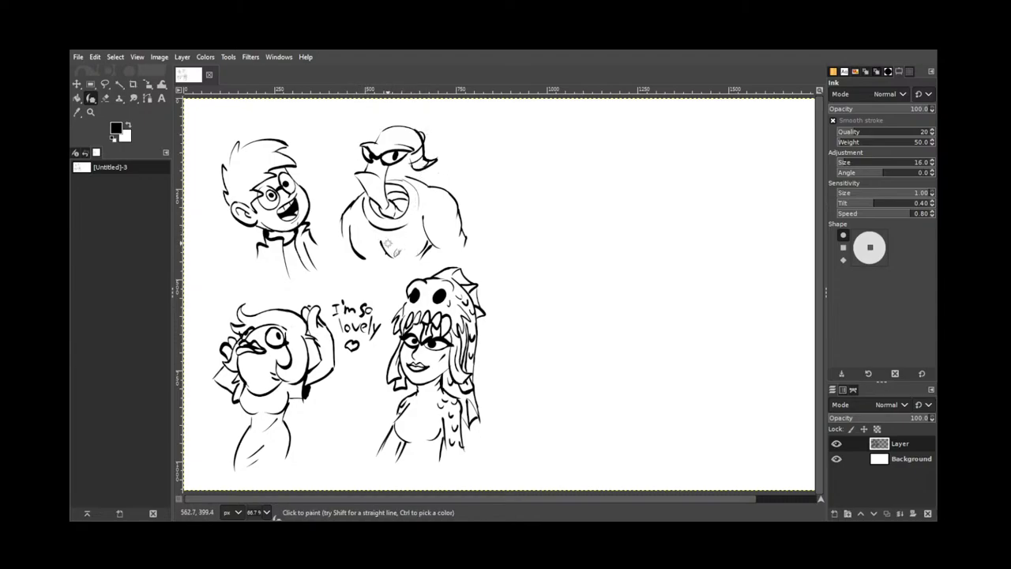
key("shift+e")
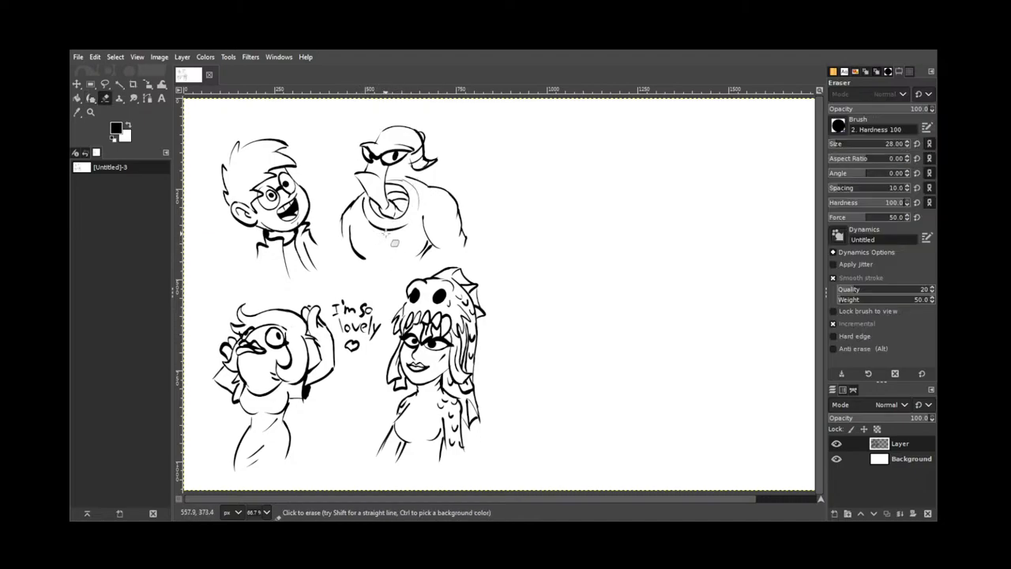
key("k")
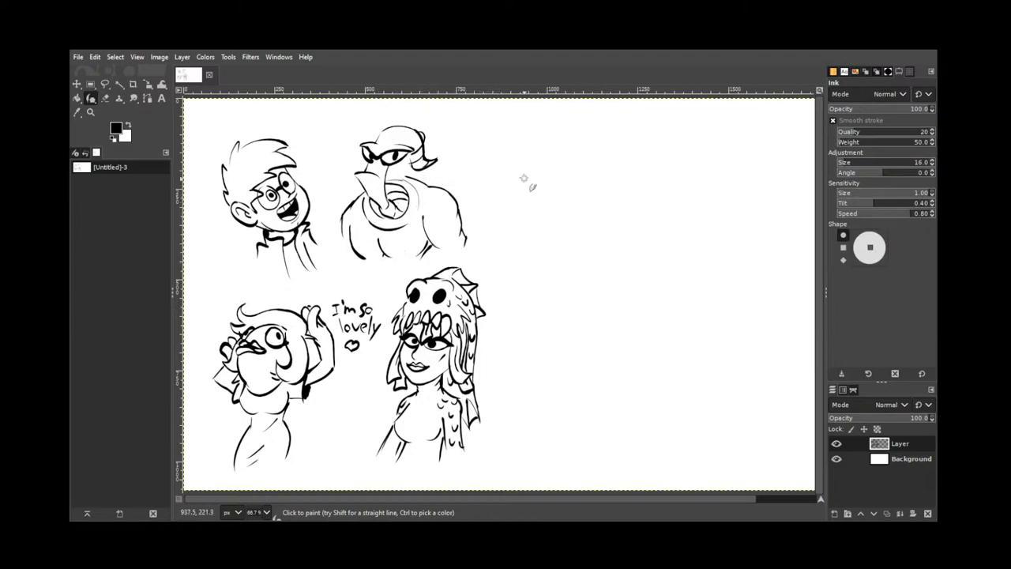
Start a fifth character in the empty area beside the second one by inking a curved jaw, open mouth and pointed ear
left_click_drag(534, 162, 541, 219)
key("ctrl+z")
left_click_drag(519, 166, 535, 205)
mouse_move(527, 167)
left_mouse_down()
mouse_move(567, 168)
mouse_move(538, 195)
mouse_move(558, 193)
mouse_move(540, 202)
left_mouse_up()
key("ctrl+z")
key("ctrl+z")
mouse_move(567, 169)
left_mouse_down()
mouse_move(521, 177)
mouse_move(568, 174)
mouse_move(544, 202)
mouse_move(529, 192)
mouse_move(561, 166)
mouse_move(568, 185)
mouse_move(539, 198)
mouse_move(533, 164)
mouse_move(582, 163)
left_mouse_up()
key("ctrl+z")
key("ctrl+z")
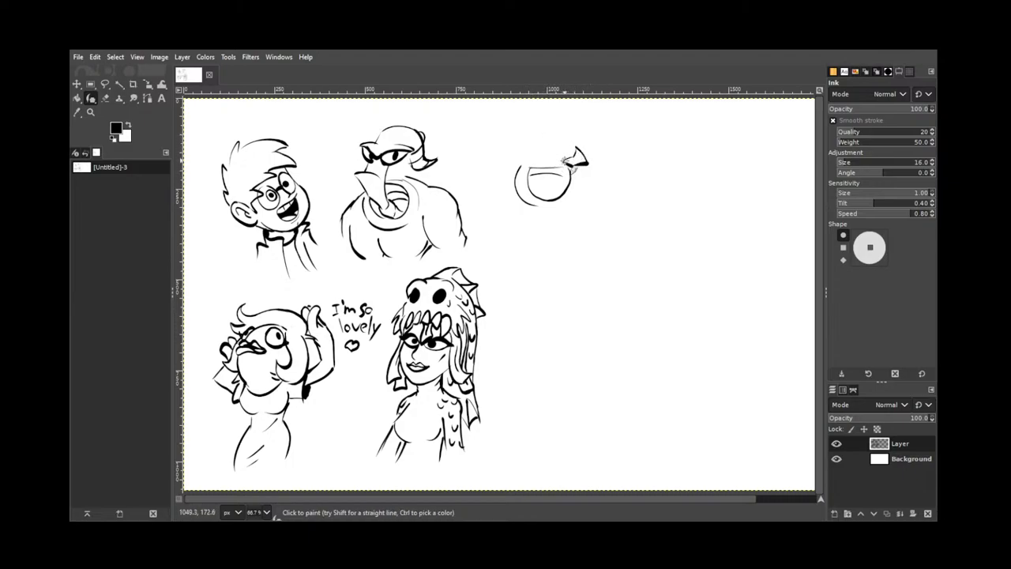
Ink two round glasses lenses joined by a bridge and a small nose above the fifth character's mouth
mouse_move(552, 155)
left_mouse_down()
mouse_move(548, 139)
mouse_move(570, 135)
mouse_move(572, 148)
left_mouse_up()
left_click_drag(530, 138, 522, 161)
key("ctrl+z")
key("ctrl+z")
mouse_move(542, 149)
left_mouse_down()
mouse_move(544, 162)
mouse_move(541, 131)
mouse_move(522, 140)
mouse_move(521, 166)
mouse_move(543, 158)
mouse_move(555, 133)
left_mouse_up()
key("shift+e")
key("k")
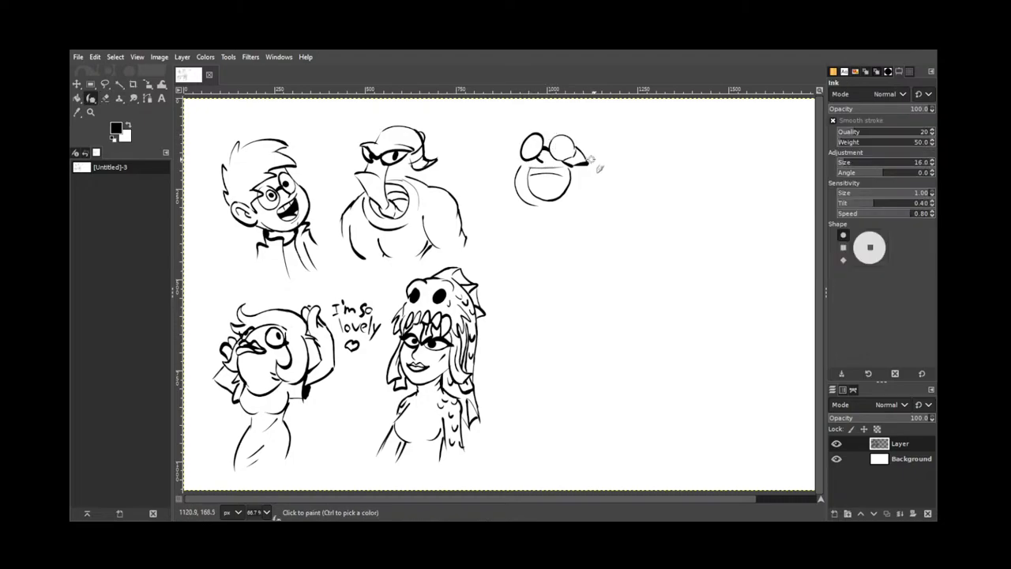
Erase the fifth character's pointed ear and ink a narrower, rounded ear in its place
key("shift+e")
mouse_move(585, 163)
left_mouse_down()
mouse_move(570, 164)
mouse_move(585, 178)
mouse_move(581, 154)
left_mouse_up()
key("k")
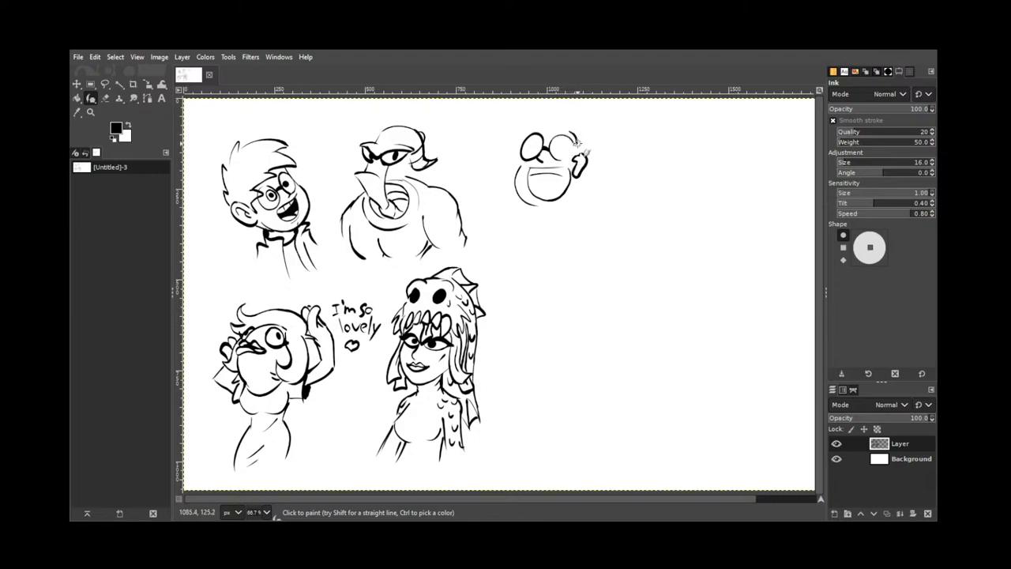
Ink a thick curved hair lock beside the fifth character's glasses and a lower curved line inside the open mouth
mouse_move(578, 143)
left_mouse_down()
mouse_move(577, 126)
mouse_move(570, 132)
left_mouse_up()
left_click_drag(573, 141, 556, 159)
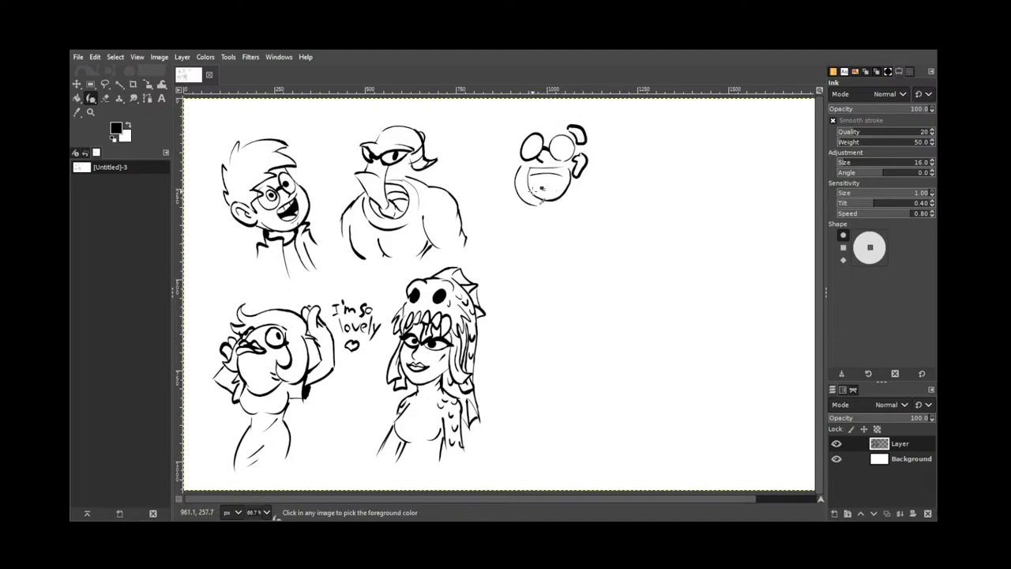
left_click_drag(536, 189, 572, 188)
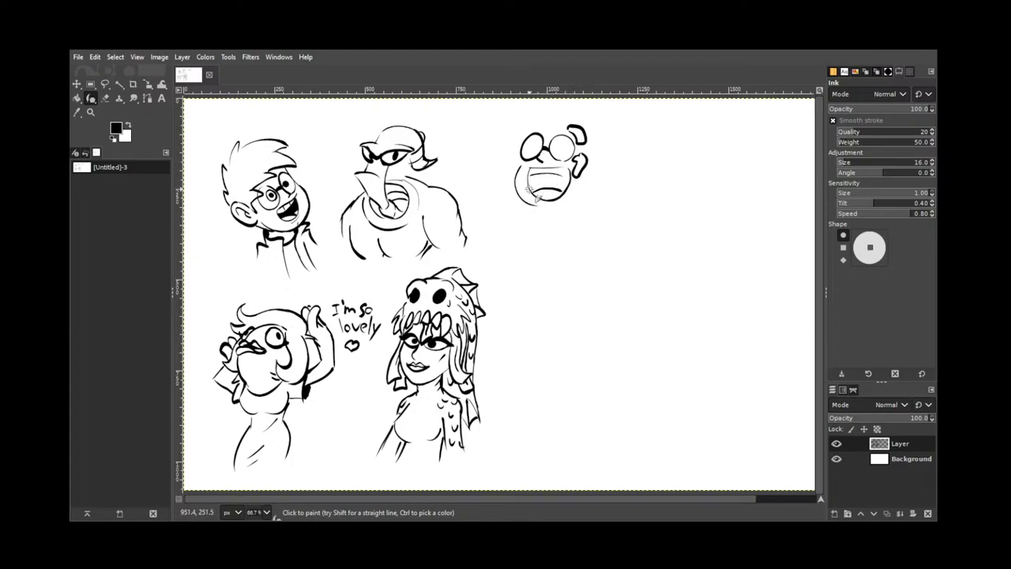
Erase the fifth character's thin outer jaw line and ink a bolder, wider jaw around the mouth
key("shift+e")
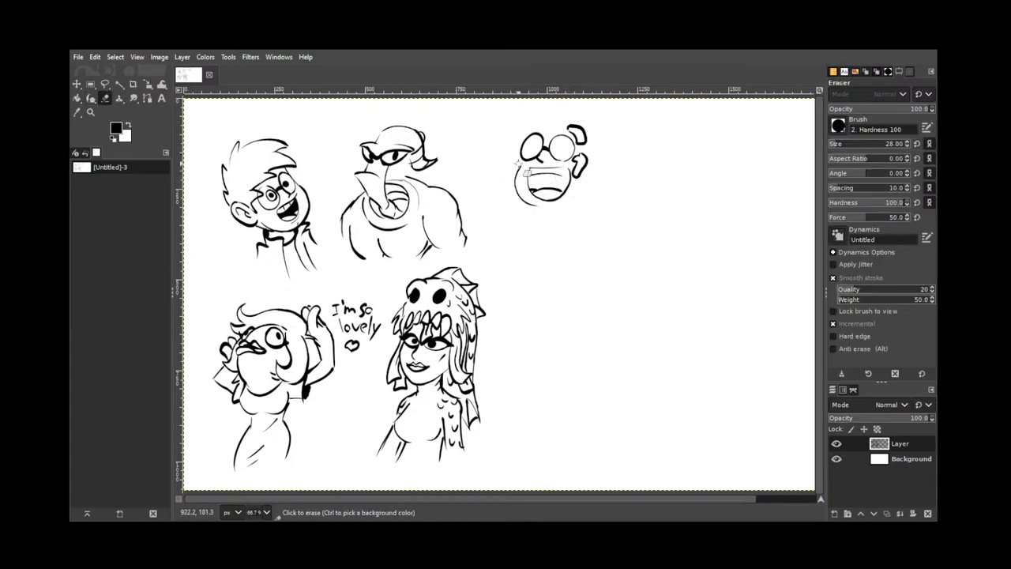
mouse_move(525, 168)
left_mouse_down()
mouse_move(519, 192)
mouse_move(557, 215)
left_mouse_up()
key("k")
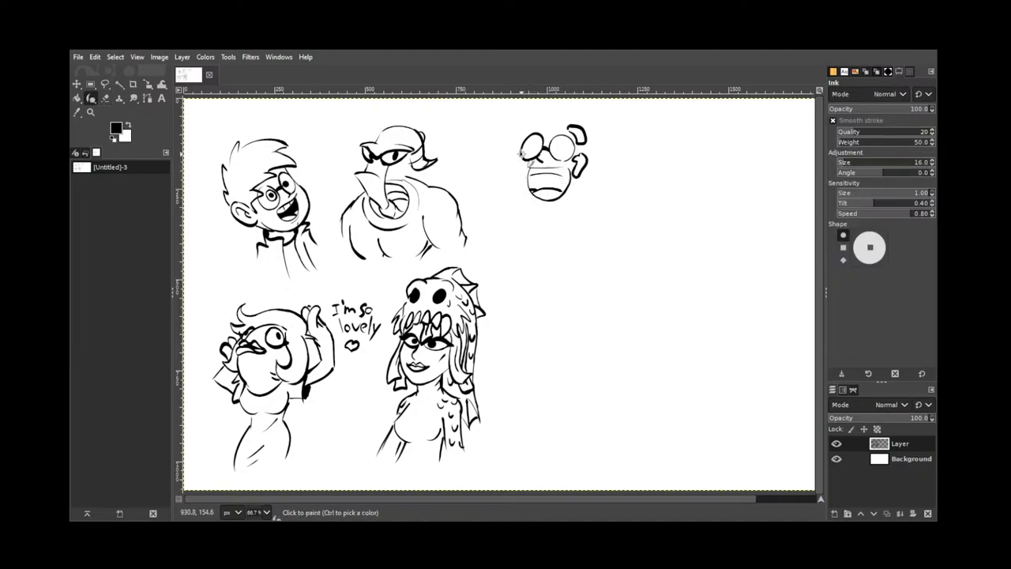
mouse_move(522, 155)
left_mouse_down()
mouse_move(534, 211)
mouse_move(556, 210)
mouse_move(575, 192)
mouse_move(533, 202)
mouse_move(575, 197)
left_mouse_up()
key("shift+e")
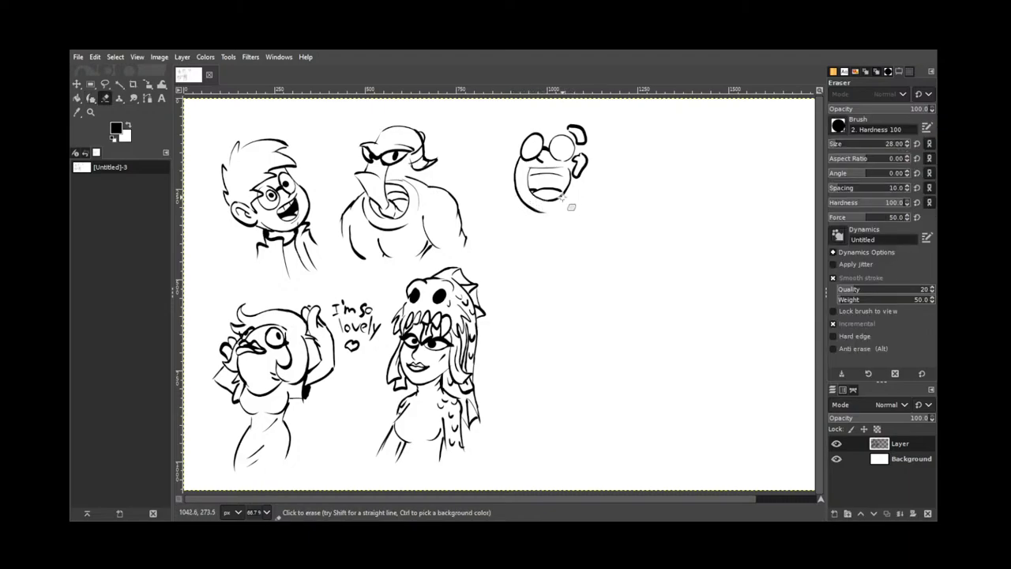
key("k")
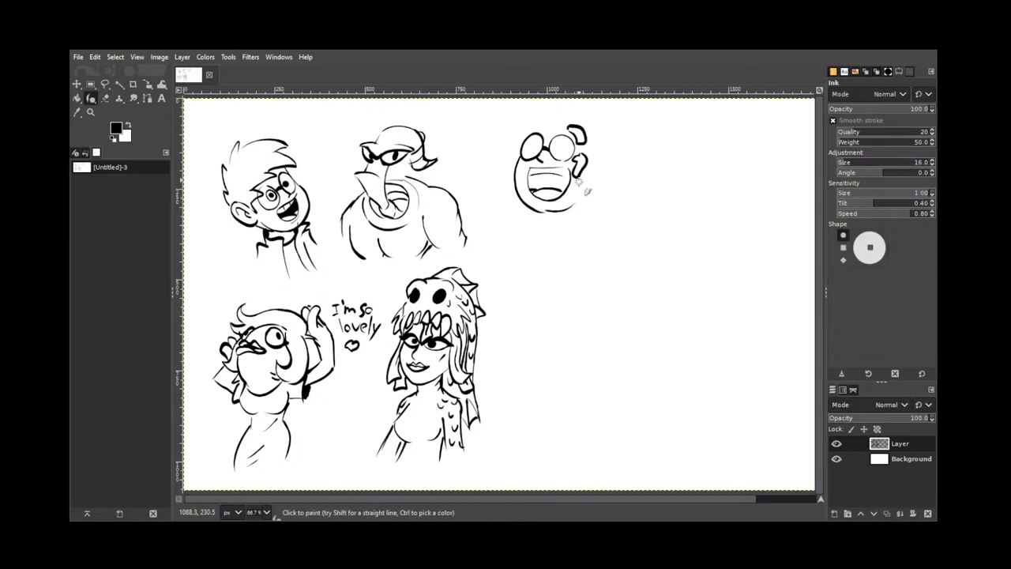
Redraw the fifth character's chin curve and ink a large rounded ear with an inner fold, undoing faulty strokes
key("ctrl+z")
key("ctrl+z")
mouse_move(544, 211)
left_mouse_down()
mouse_move(574, 192)
mouse_move(552, 211)
mouse_move(573, 193)
mouse_move(559, 208)
mouse_move(584, 154)
mouse_move(605, 150)
mouse_move(592, 193)
mouse_move(587, 150)
mouse_move(600, 143)
mouse_move(605, 156)
mouse_move(593, 187)
mouse_move(596, 150)
mouse_move(608, 164)
left_mouse_up()
key("ctrl+z")
key("ctrl+z")
key("ctrl+z")
key("ctrl+z")
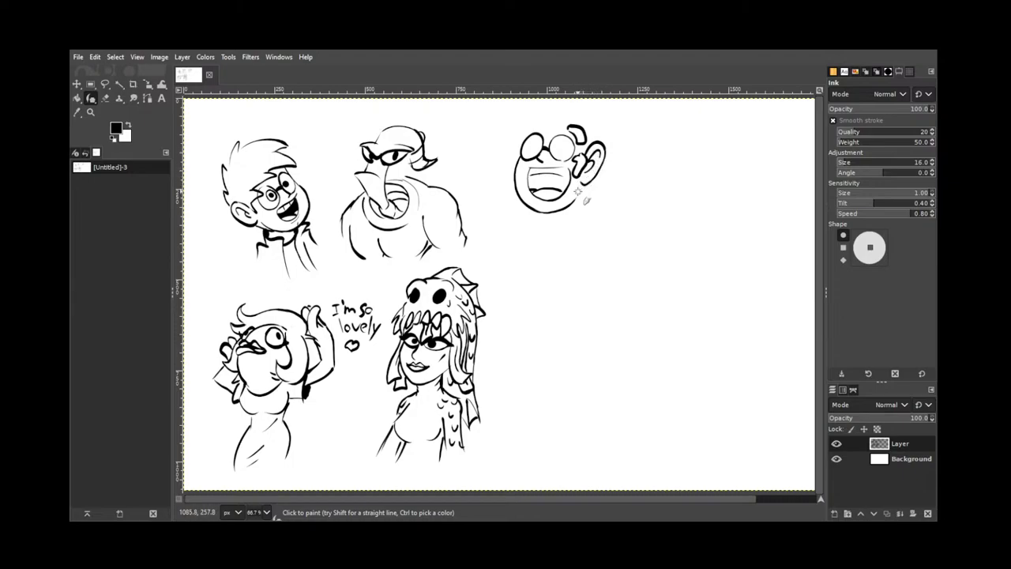
Ink a short hair tuft above the fifth character's glasses bridge and a pupil in the lens nearer the ear
left_click_drag(590, 196, 585, 195)
mouse_move(529, 146)
left_mouse_down()
mouse_move(525, 126)
mouse_move(565, 145)
mouse_move(548, 131)
mouse_move(558, 120)
left_mouse_up()
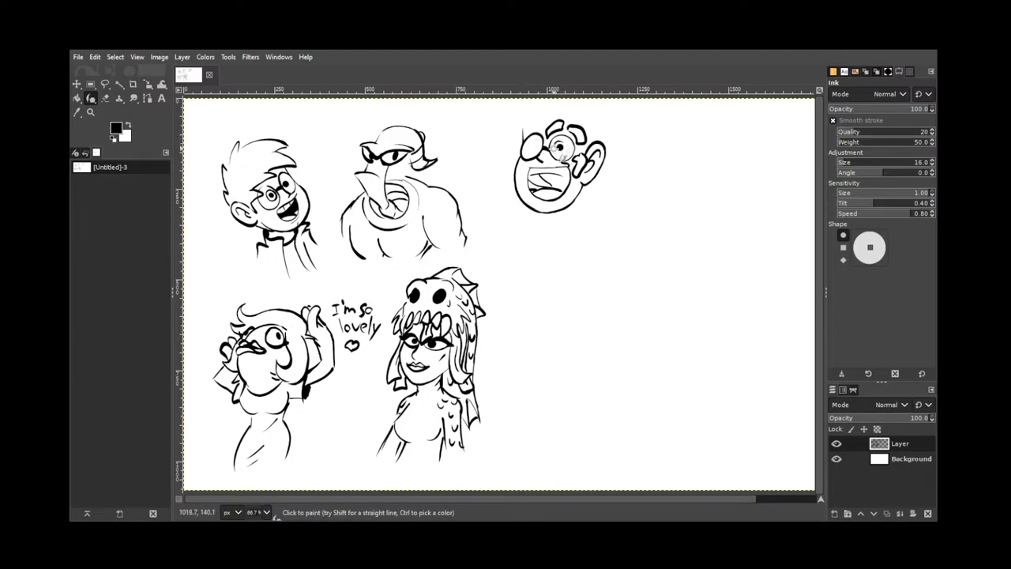
key("ctrl+z")
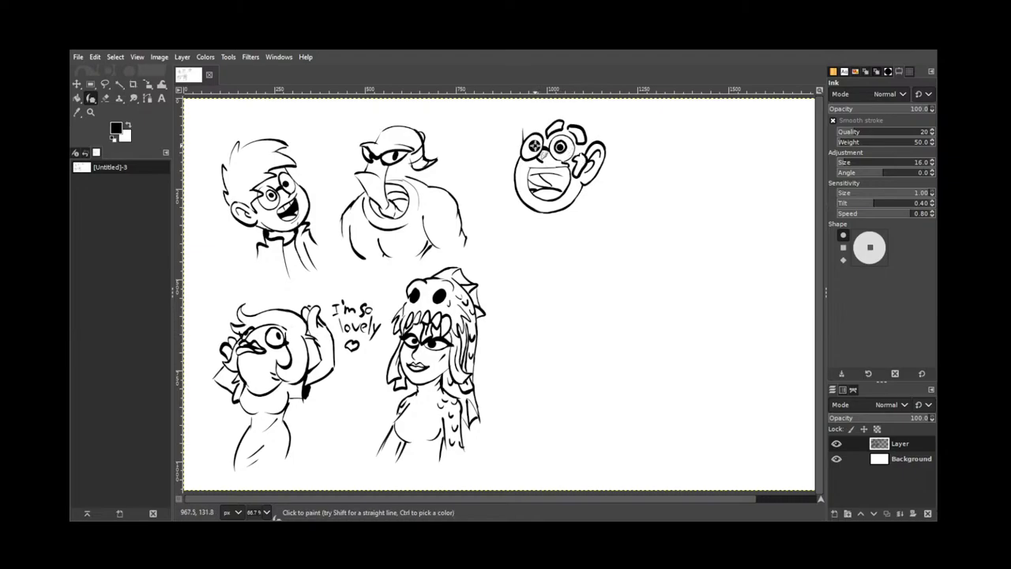
Ink the fifth character's other pupil and fill the mouth interior black around the tongue
key("ctrl+z")
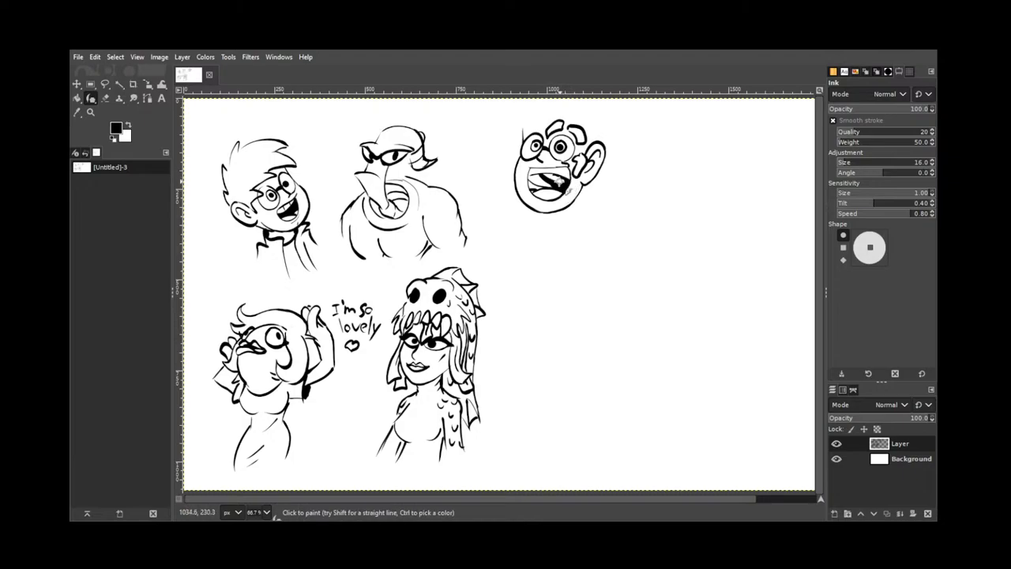
mouse_move(557, 181)
left_mouse_down()
mouse_move(545, 174)
mouse_move(559, 180)
left_mouse_up()
key("ctrl+z")
Ink a small angular collar under the fifth character's jaw and erase the jaw strokes overlapping it
mouse_move(552, 217)
left_mouse_down()
mouse_move(582, 195)
mouse_move(557, 216)
left_mouse_up()
key("shift+e")
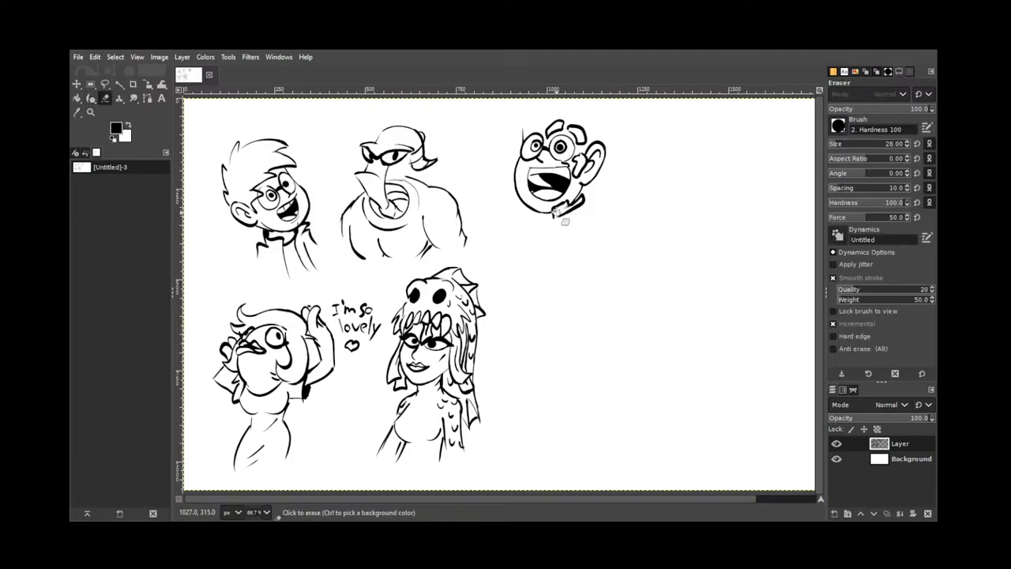
mouse_move(556, 211)
left_mouse_down()
mouse_move(564, 222)
mouse_move(568, 197)
mouse_move(581, 202)
left_mouse_up()
key("ctrl+z")
key("k")
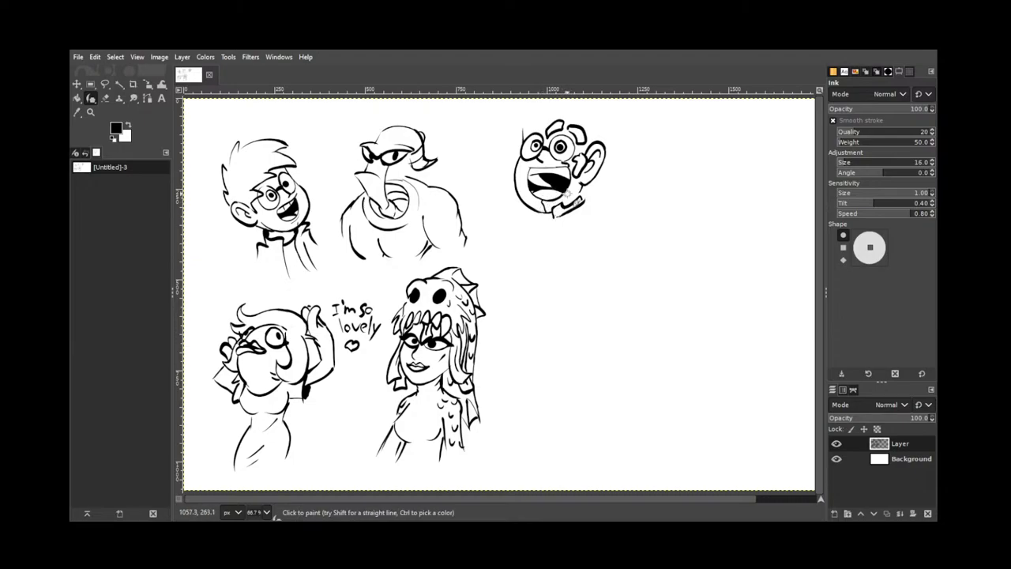
key("shift+e")
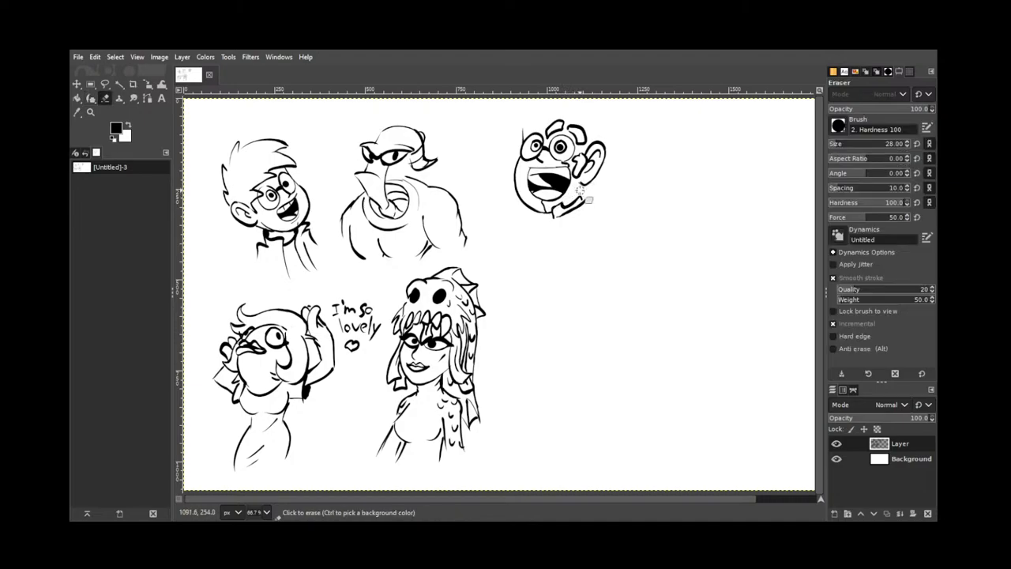
left_click_drag(543, 204, 548, 210)
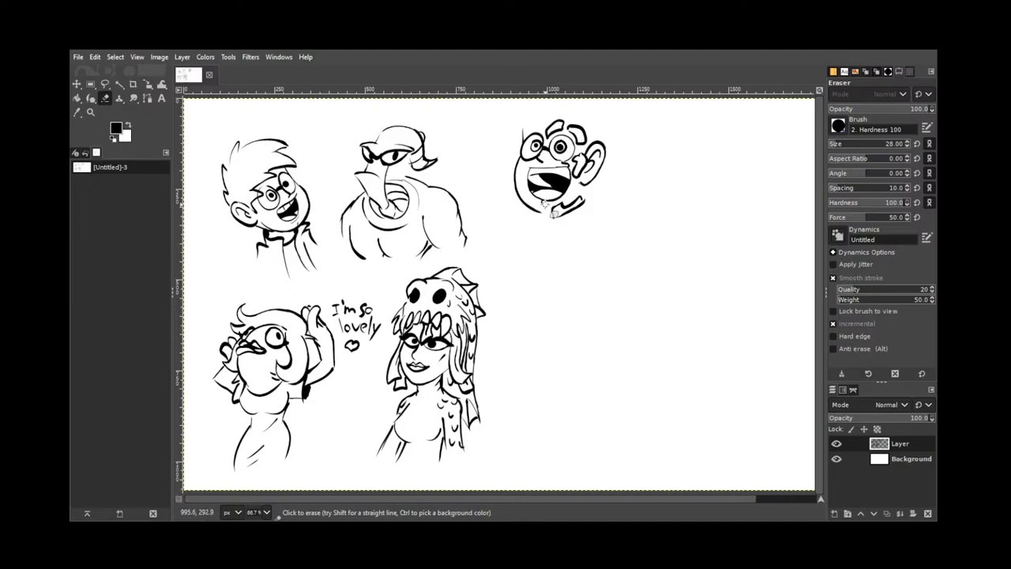
Ink a short neck line below the fifth character's chin and close the collar outline up towards the ear
key("k")
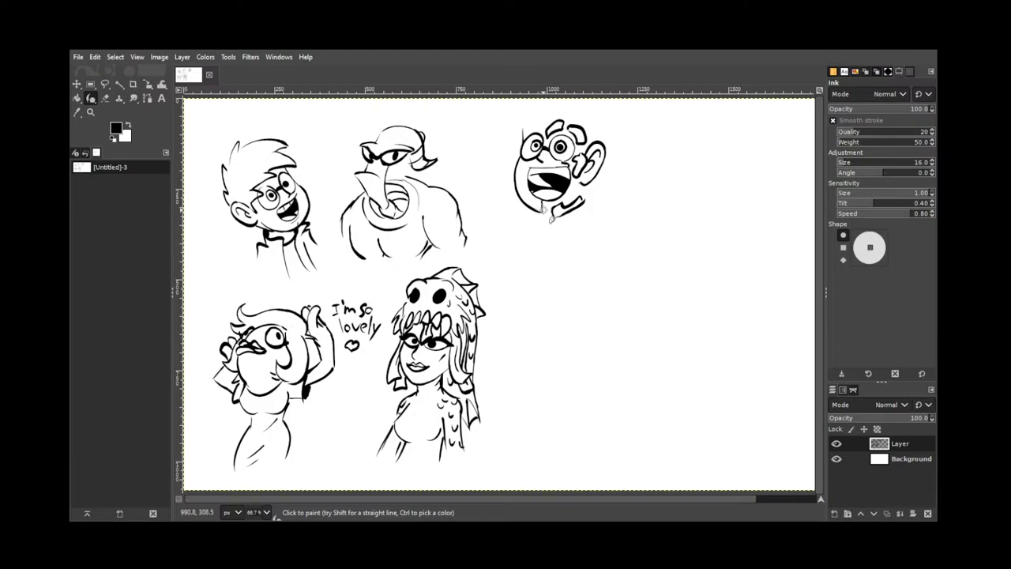
left_click_drag(543, 210, 556, 209)
left_click_drag(563, 206, 579, 197)
left_click_drag(579, 189, 577, 181)
Clean up the fifth character's upper teeth and mouth corner with alternating Eraser and Ink strokes
key("shift+e")
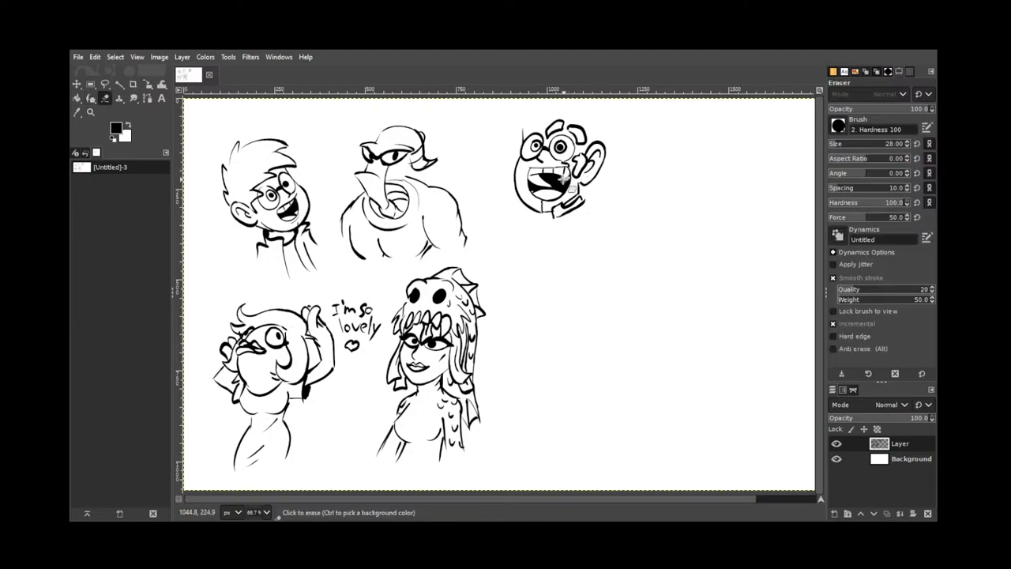
key("k")
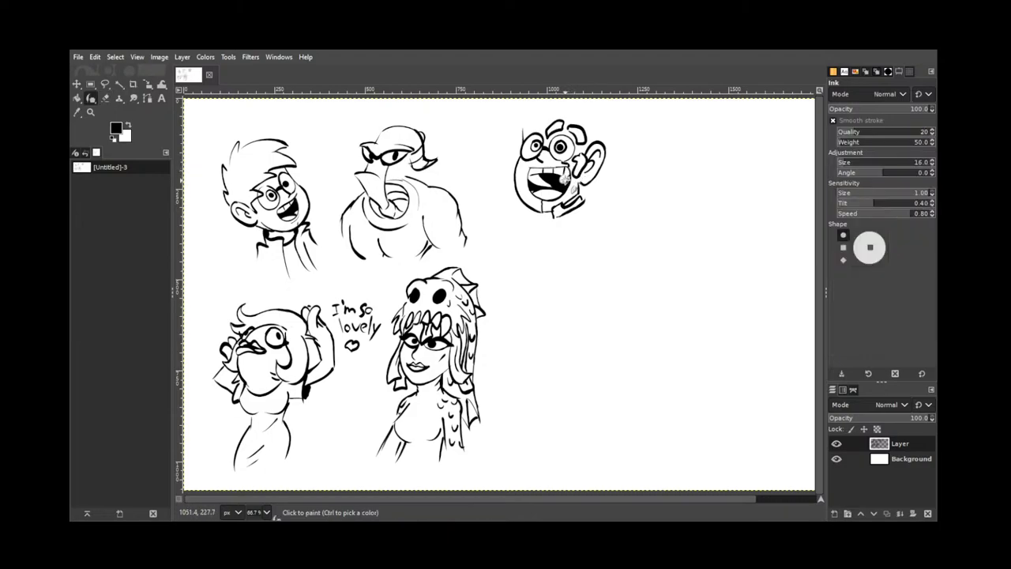
left_click_drag(566, 178, 570, 171)
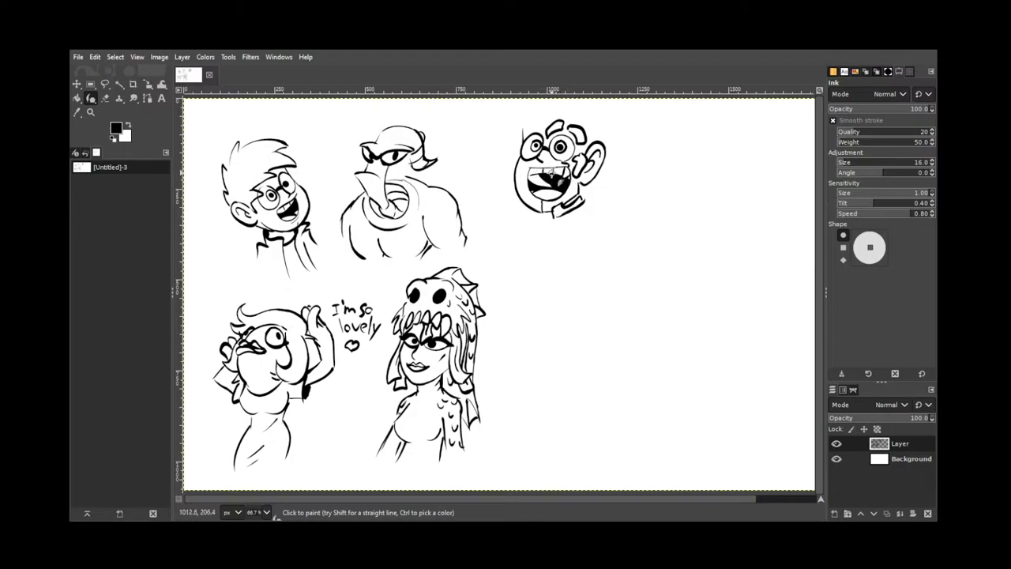
left_click_drag(559, 170, 567, 182)
key("shift+e")
left_click(568, 171)
key("ctrl+z")
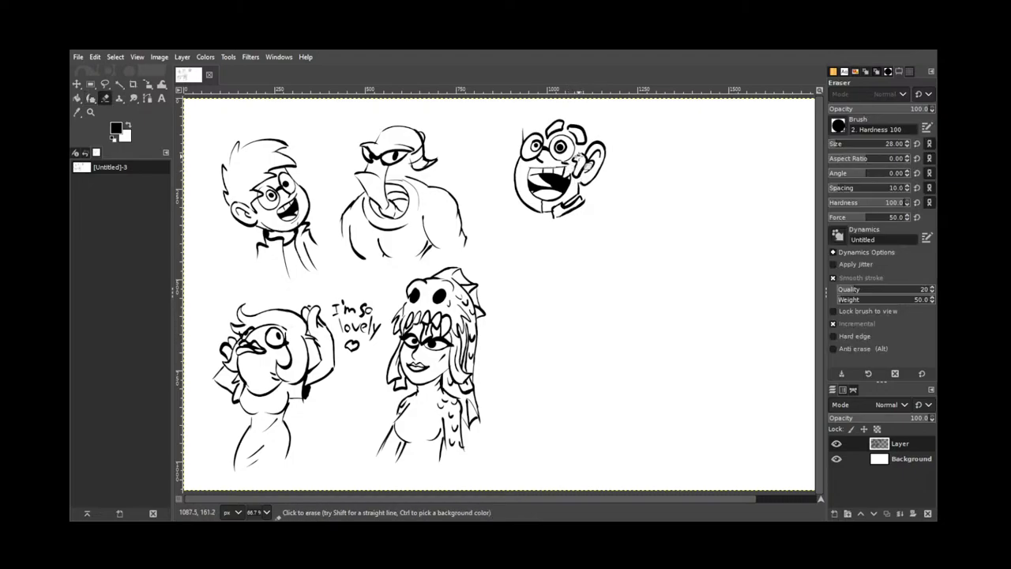
Thicken the fifth character's sideburn and side hair, and ink lower teeth and a hairline over the forehead
key("k")
left_click_drag(582, 177, 581, 181)
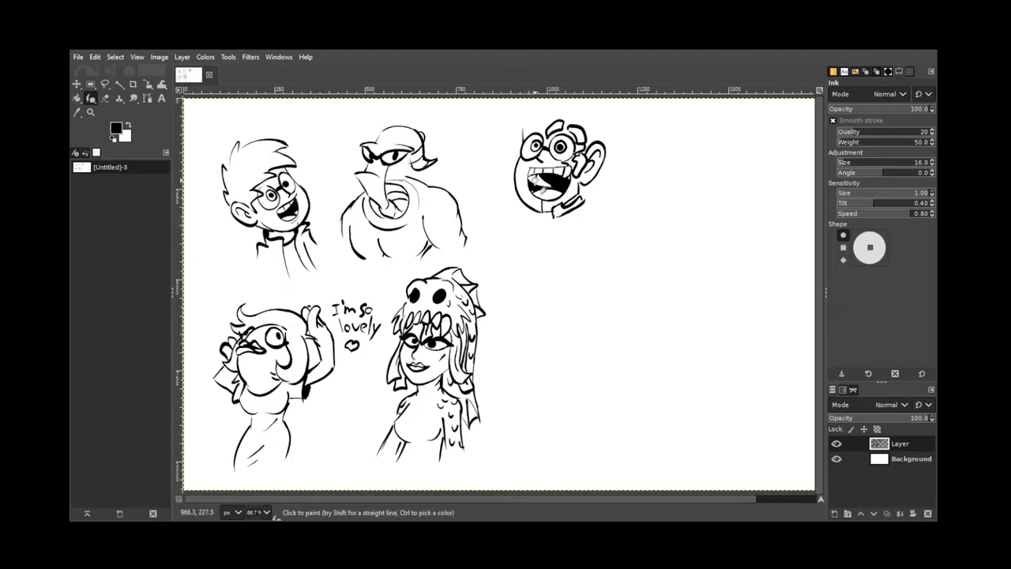
key("ctrl")
left_click_drag(583, 158, 575, 162)
left_click_drag(597, 144, 588, 149)
key("ctrl")
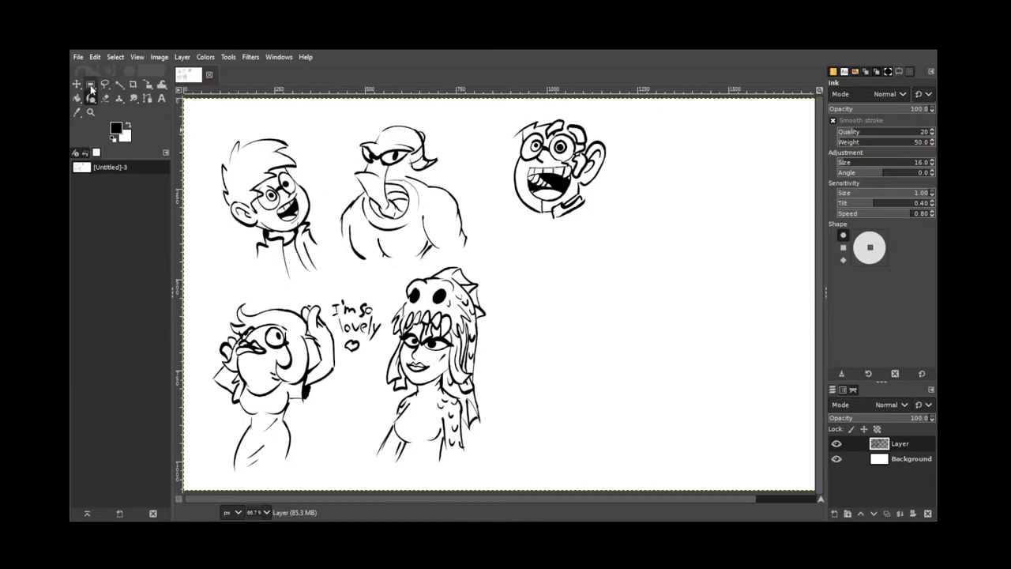